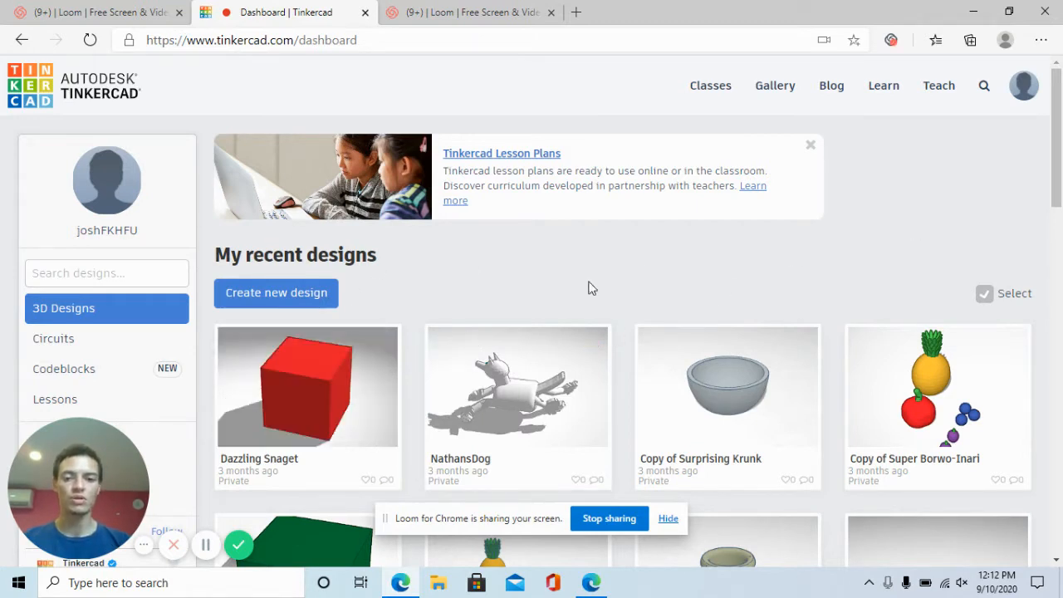
Create a new design and place a solid red box on the workplane.
left_click(243, 291)
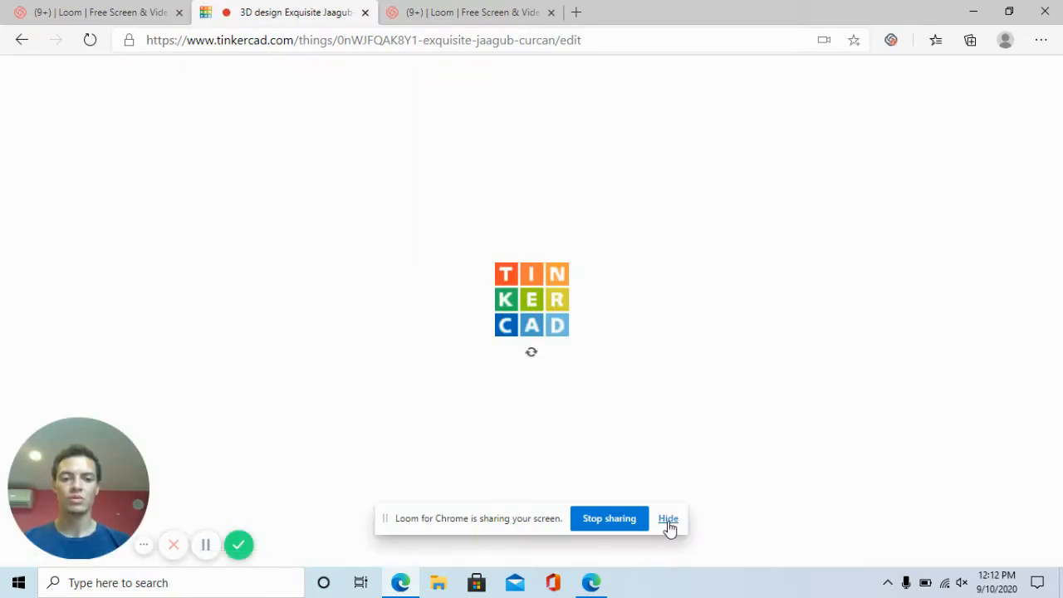
left_click(668, 519)
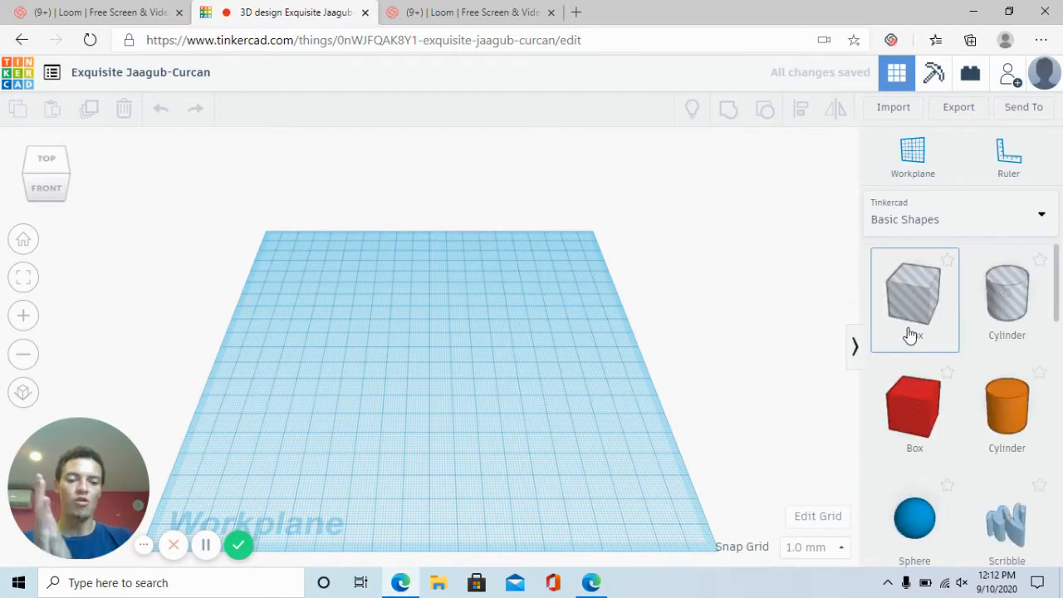
left_click_drag(924, 402, 363, 309)
left_click_drag(828, 379, 405, 350)
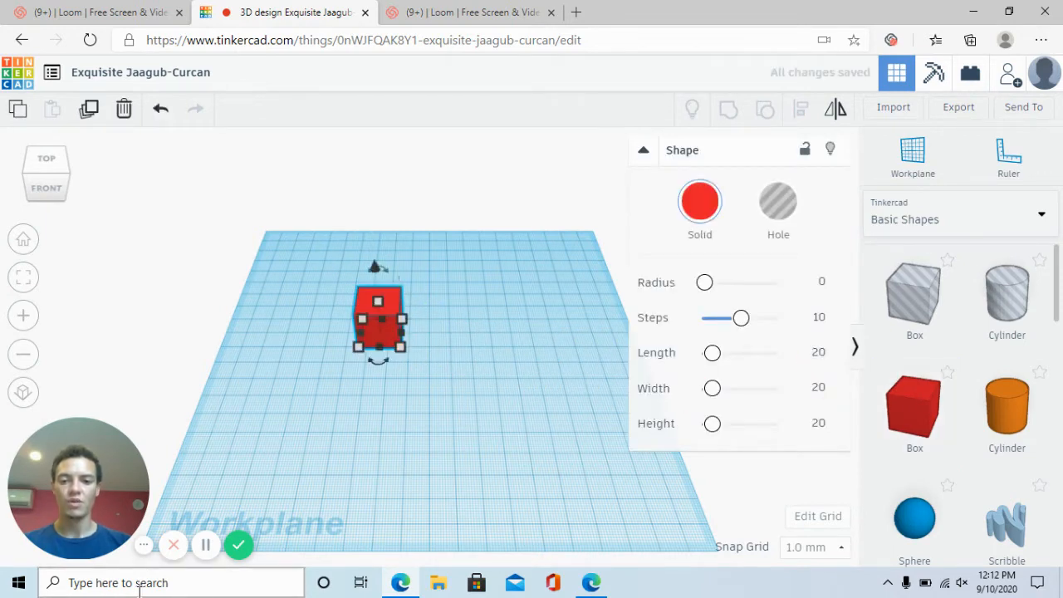
Open the On-Screen Keyboard, shrink its window and move it clear of the workplane.
left_click(140, 591)
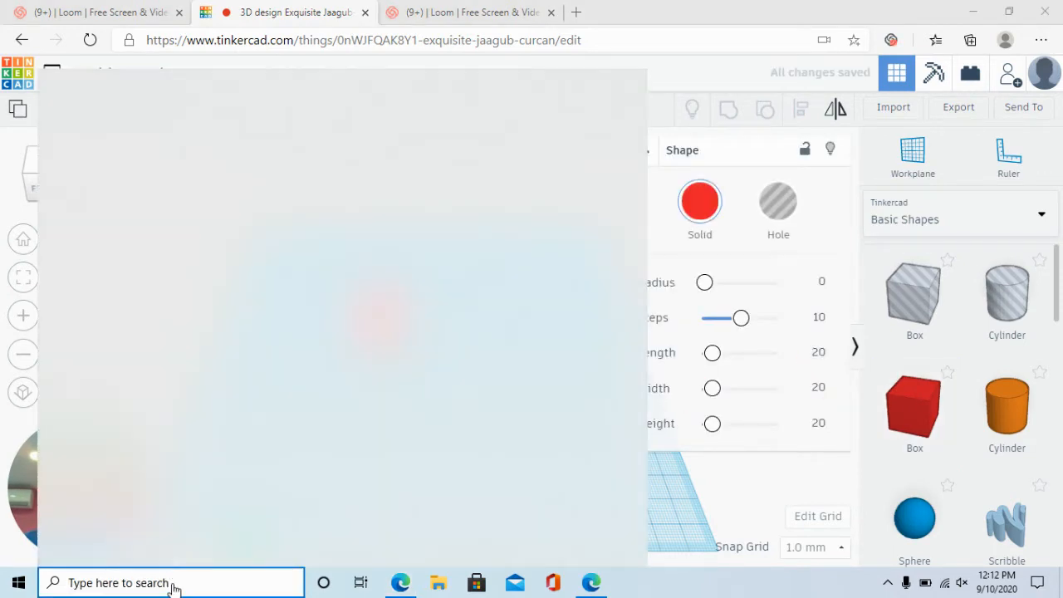
type("ons")
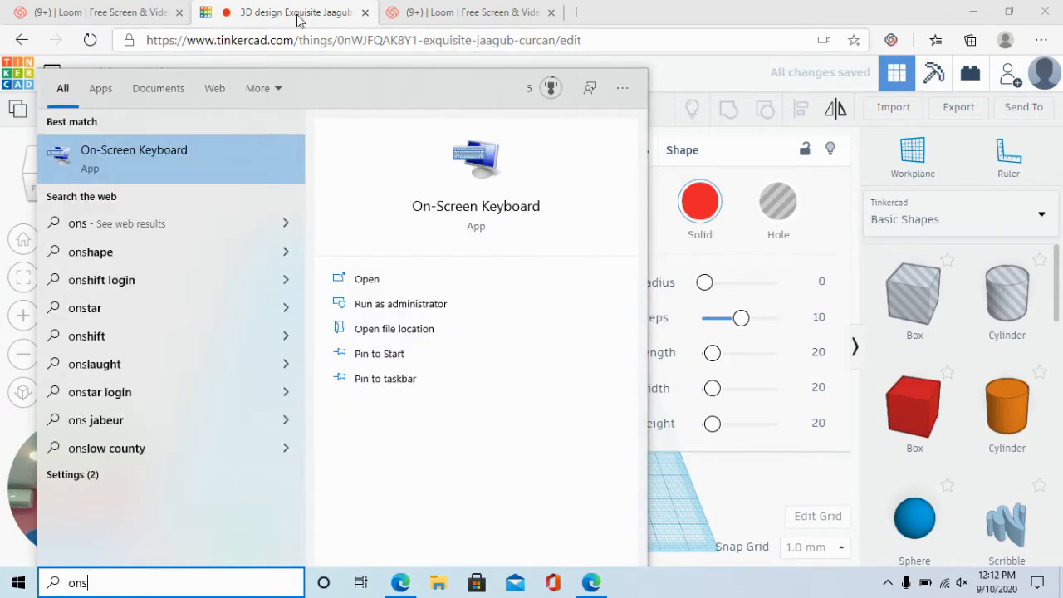
left_click(466, 208)
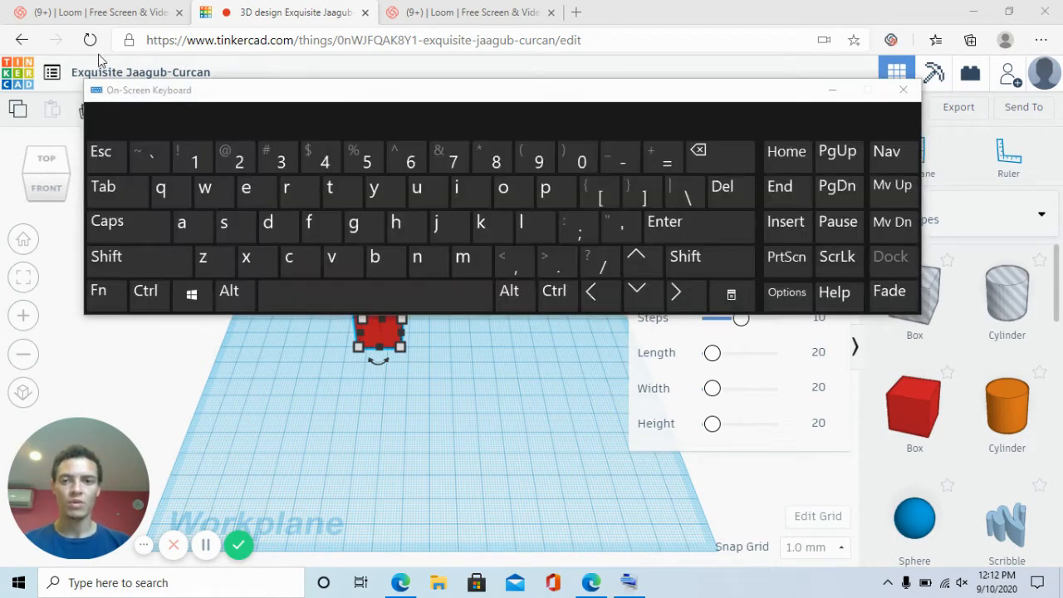
left_click_drag(85, 81, 486, 190)
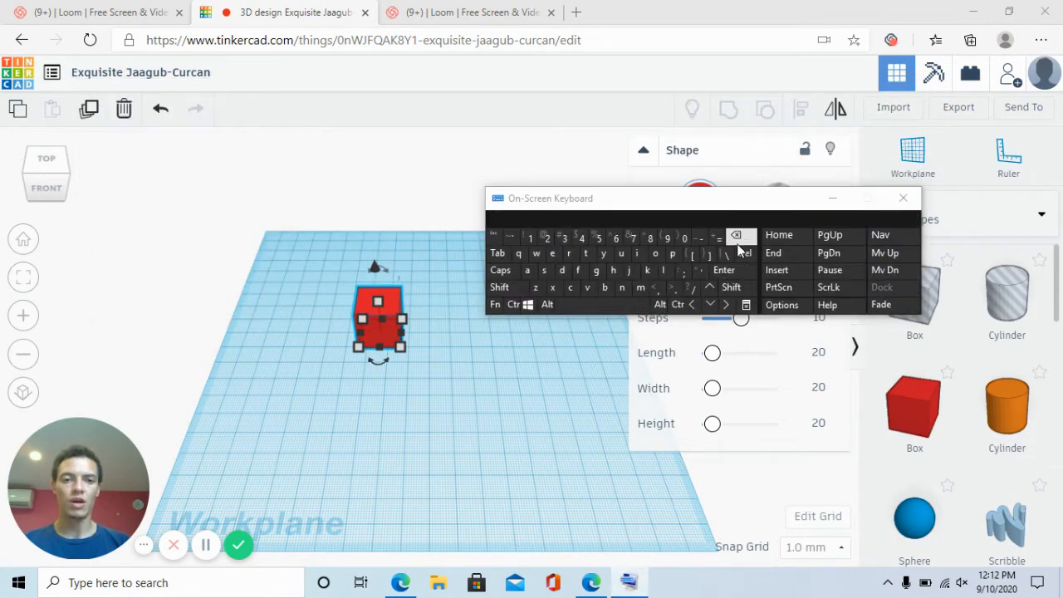
left_click_drag(734, 208, 869, 20)
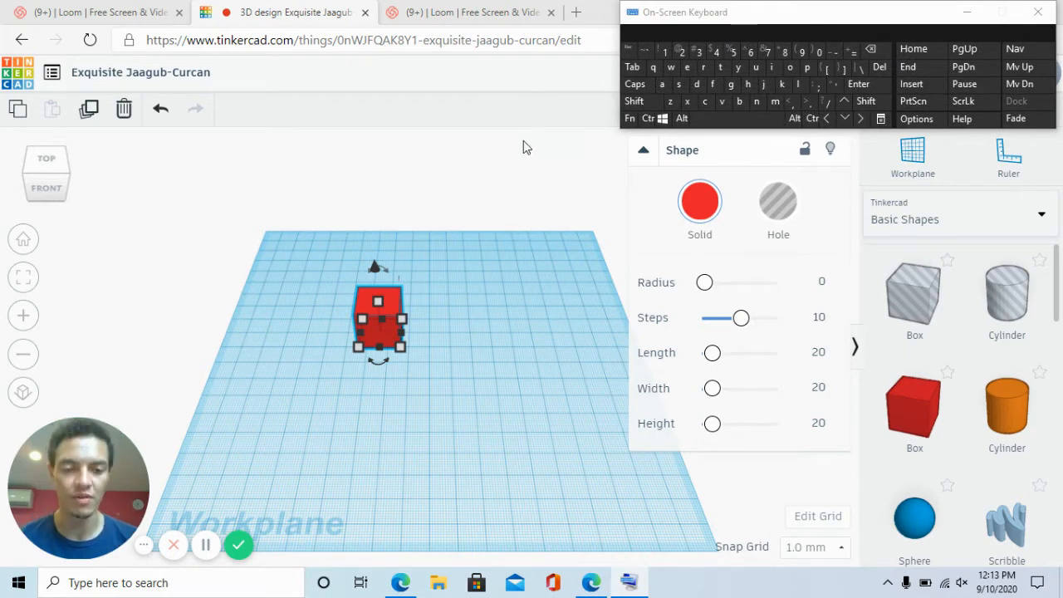
Collapse the shape settings and resize the red box's base to about 59 by 45 mm.
left_click(643, 150)
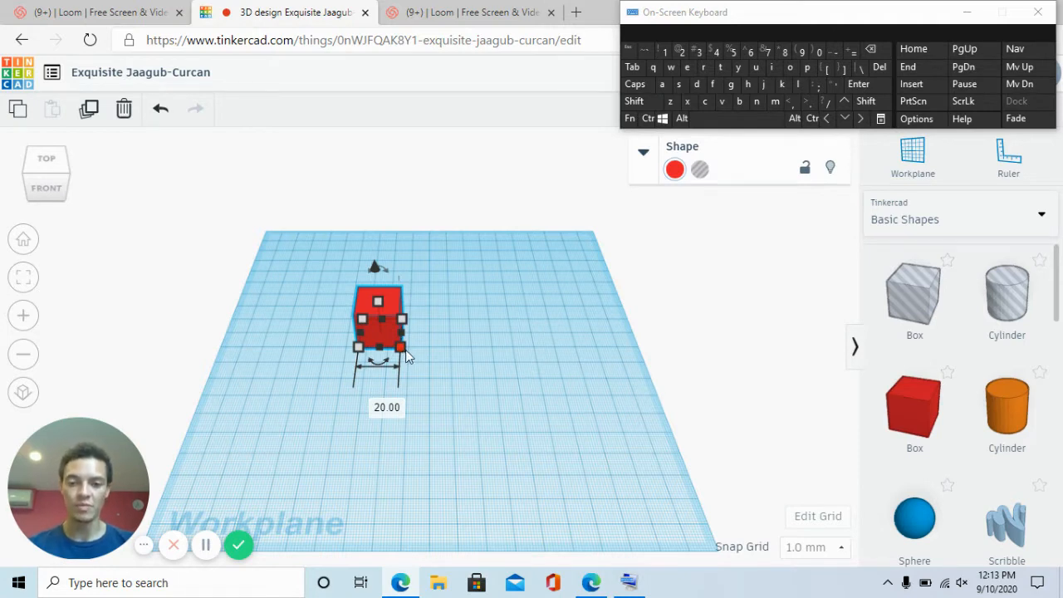
left_click_drag(405, 350, 523, 428)
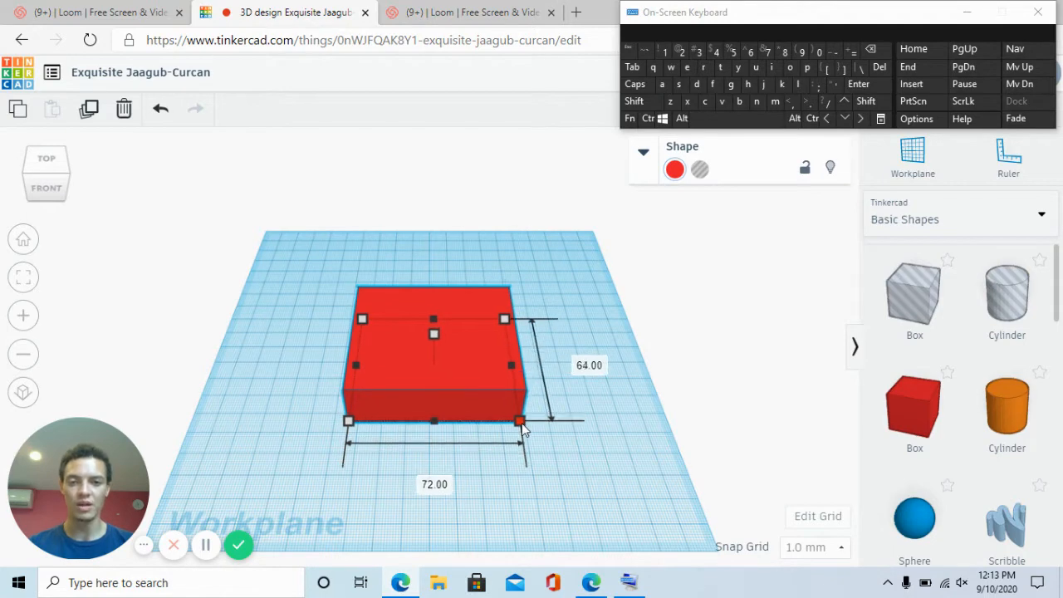
right_click_drag(628, 398, 565, 408)
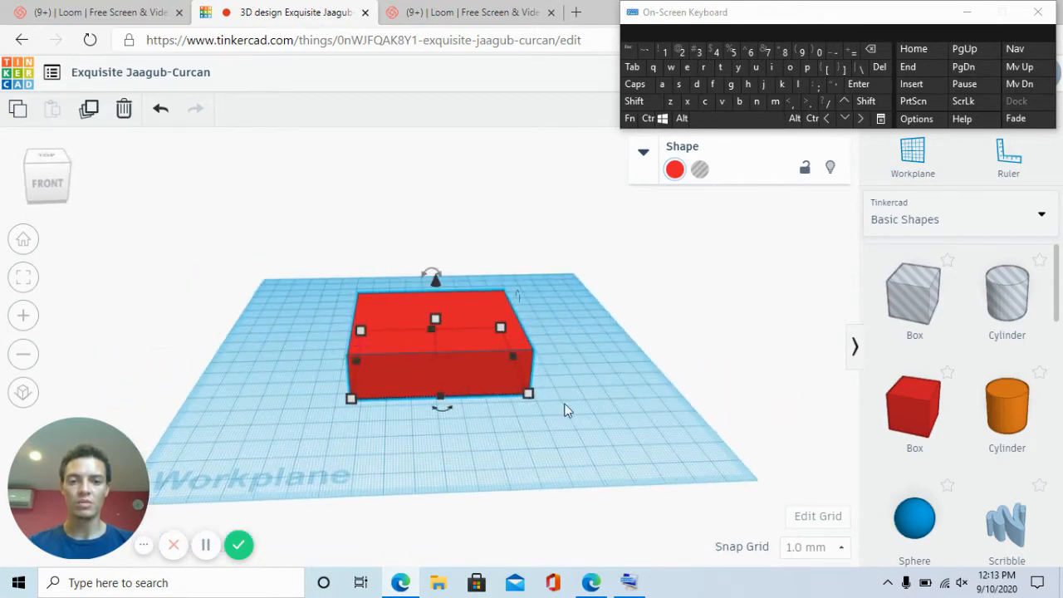
left_click_drag(529, 397, 489, 372)
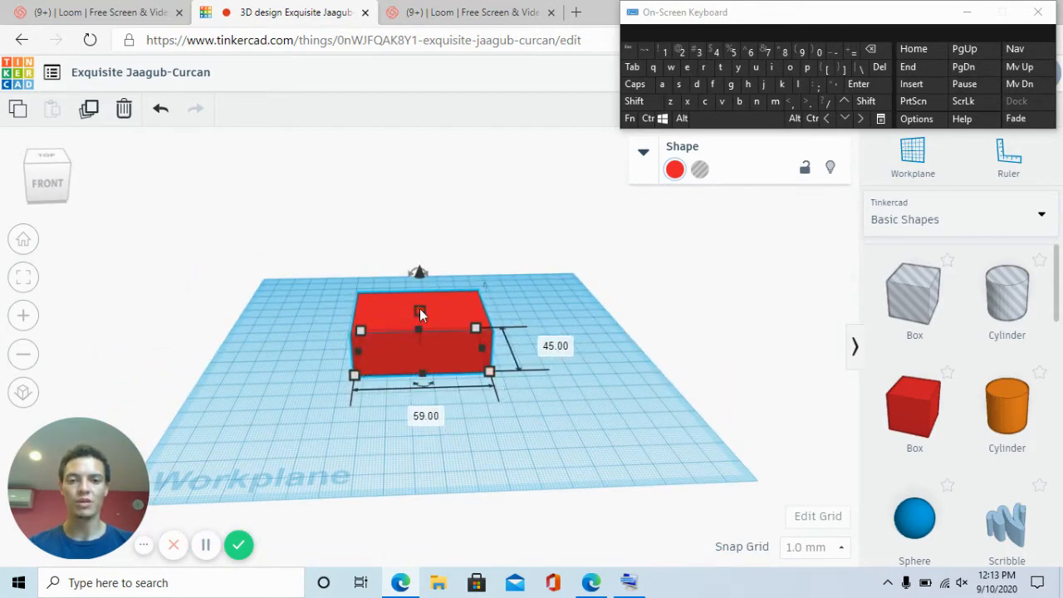
Stretch the red box's base farther toward the front and widen it slightly.
right_click_drag(453, 304, 480, 374)
left_click_drag(449, 394, 493, 406)
right_click_drag(430, 410, 581, 359)
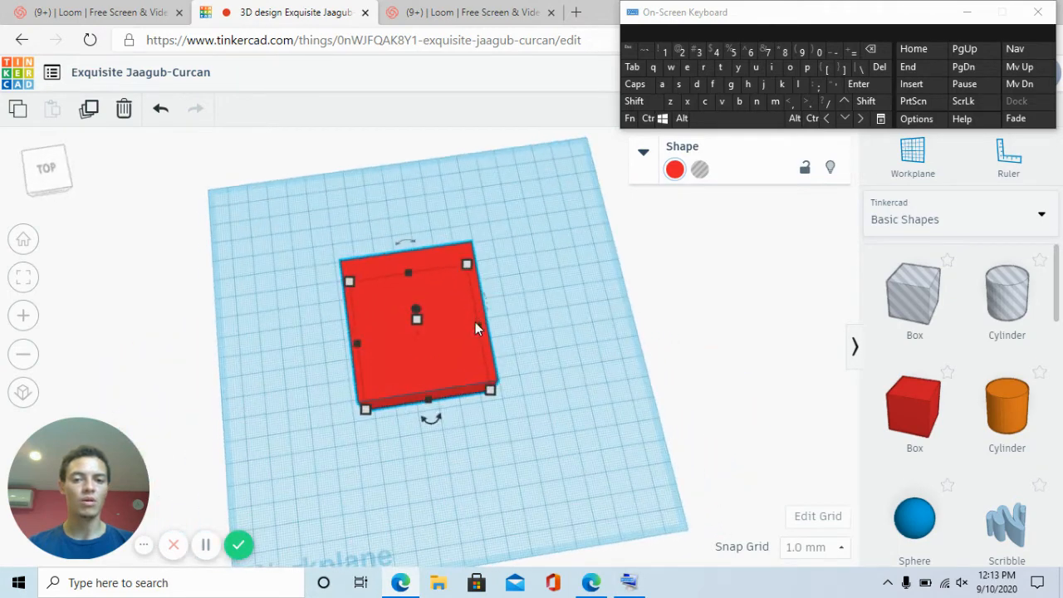
left_click_drag(476, 323, 494, 324)
mouse_move(567, 330)
right_mouse_down()
mouse_move(570, 268)
mouse_move(527, 230)
mouse_move(526, 254)
mouse_move(564, 311)
right_mouse_up()
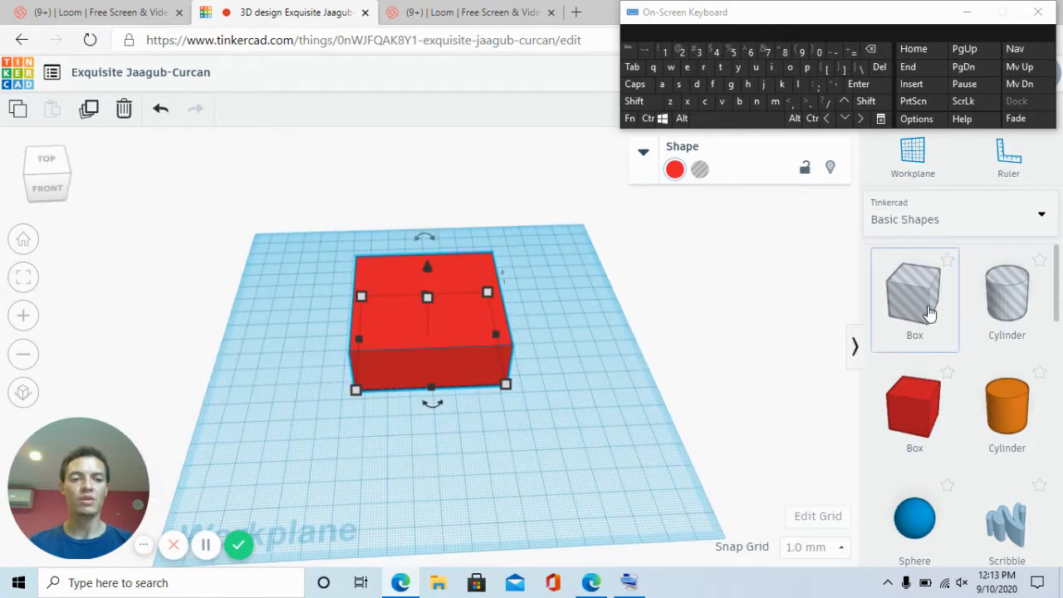
Place a box hole in front of the red box and scale it uniformly to a base of about 17 by 17 mm.
left_click(916, 296)
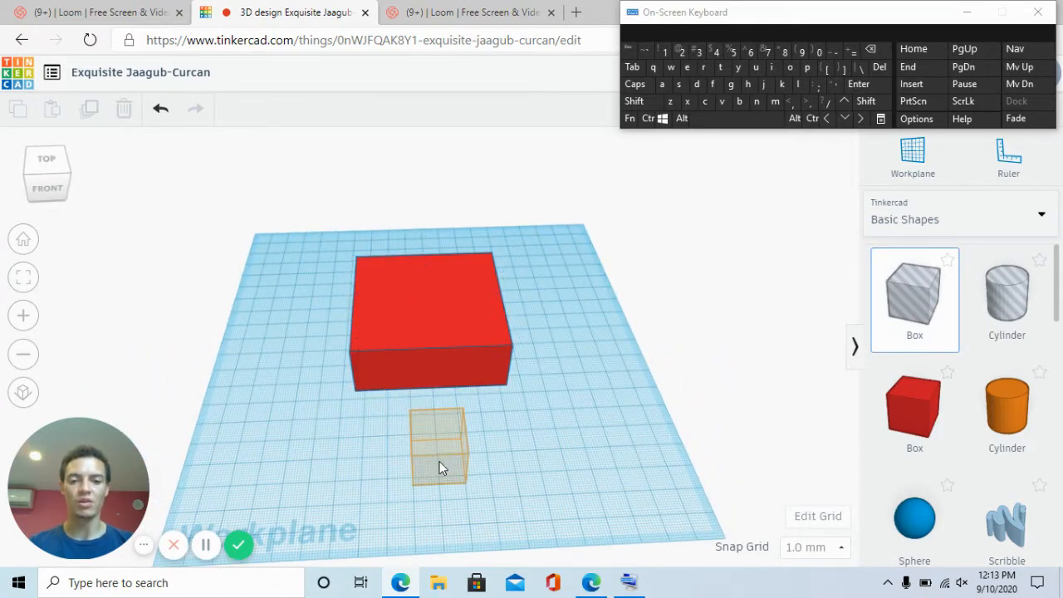
left_click(439, 461)
right_click_drag(546, 427, 562, 401)
mouse_move(457, 385)
left_mouse_down("shift")
mouse_move(426, 356)
mouse_move(450, 378)
left_mouse_up("shift")
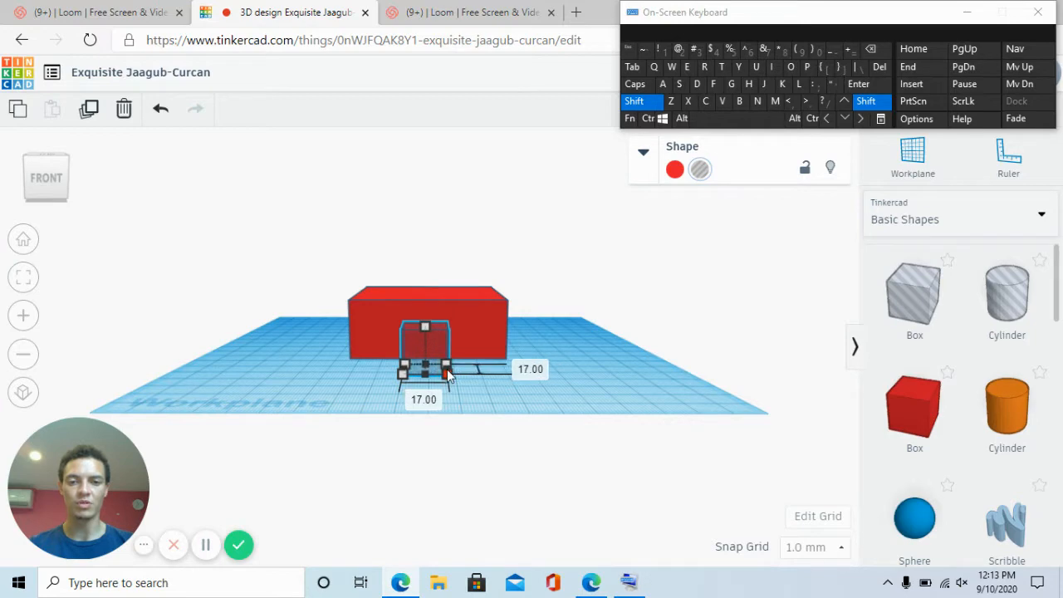
Reshape the box hole's base to about 17 mm wide and 7 mm deep.
right_click_drag(555, 395, 597, 362)
left_click_drag(437, 266, 437, 257)
mouse_move(456, 343)
left_mouse_down()
mouse_move(445, 332)
mouse_move(444, 349)
left_mouse_up()
right_click_drag(522, 363, 499, 390)
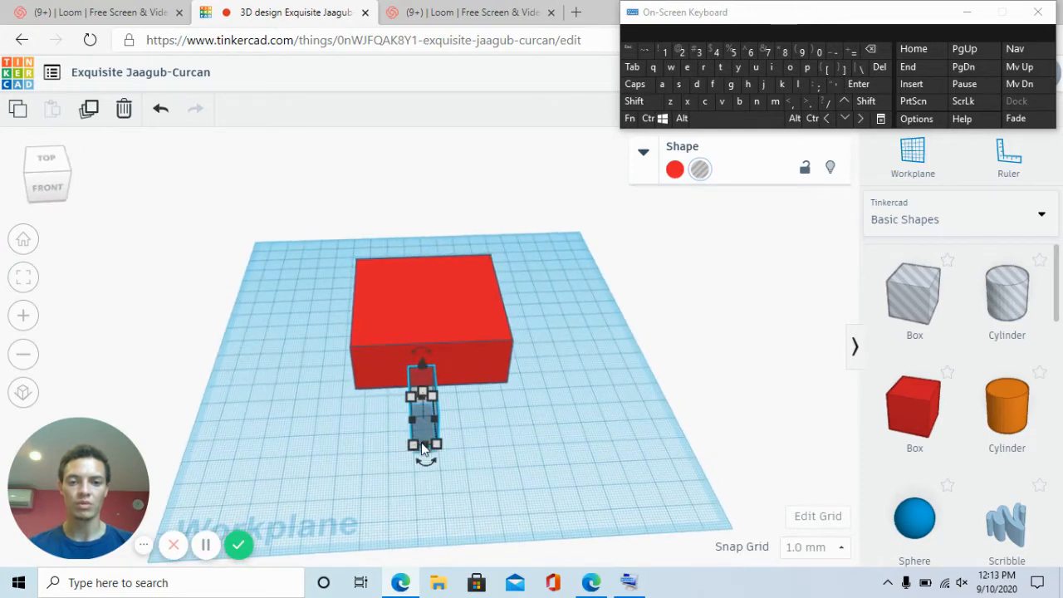
mouse_move(436, 453)
left_mouse_down()
mouse_move(465, 449)
mouse_move(441, 447)
mouse_move(444, 439)
left_mouse_up()
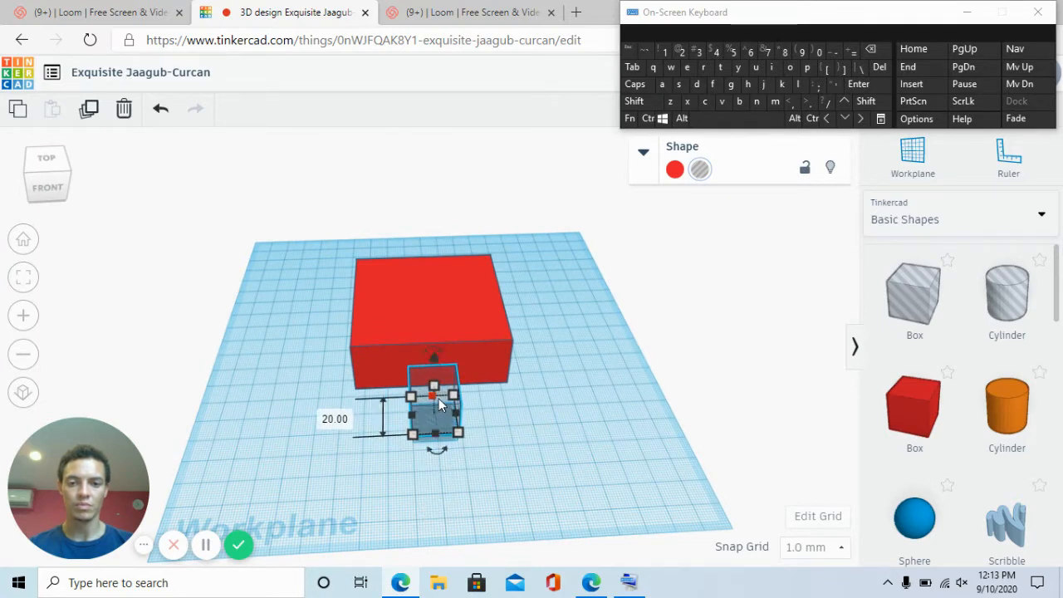
left_click_drag(438, 402, 434, 411)
right_click_drag(521, 421, 501, 402)
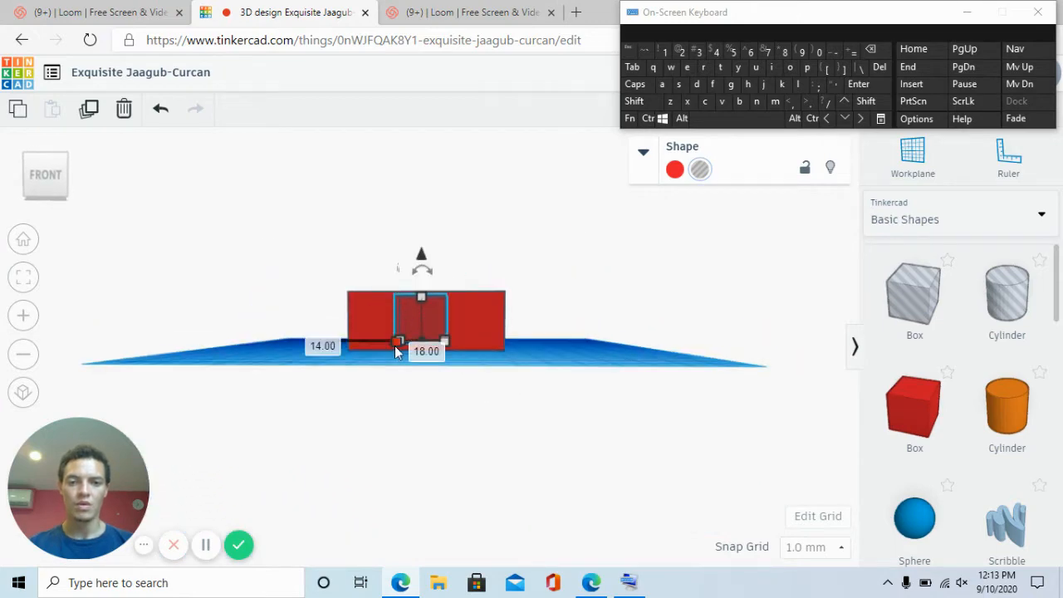
left_click_drag(397, 352, 402, 348)
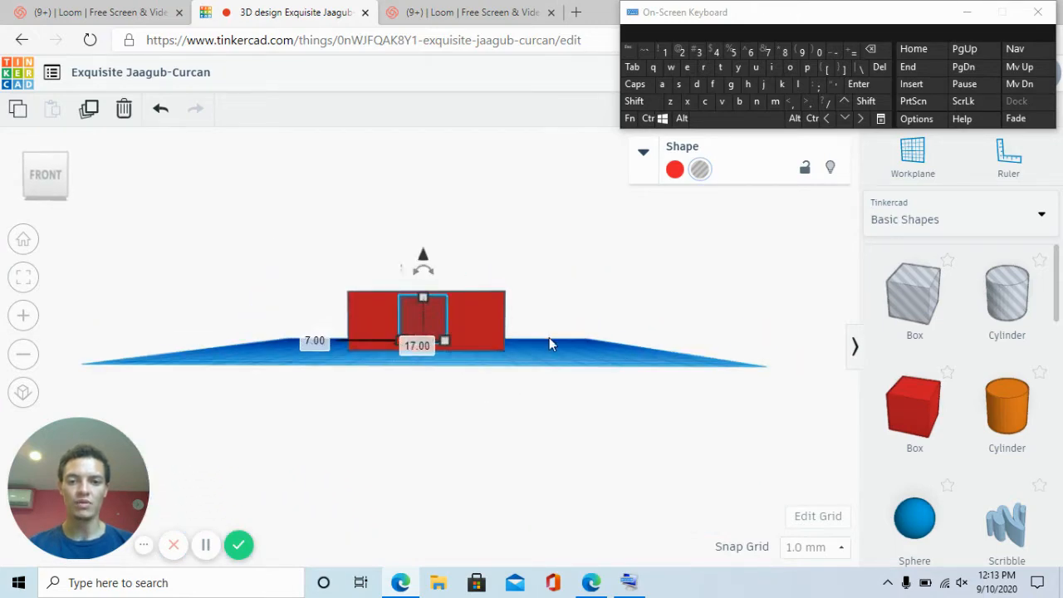
Reduce the box hole to about 12 mm wide and 14 mm tall.
right_click_drag(549, 342, 560, 389)
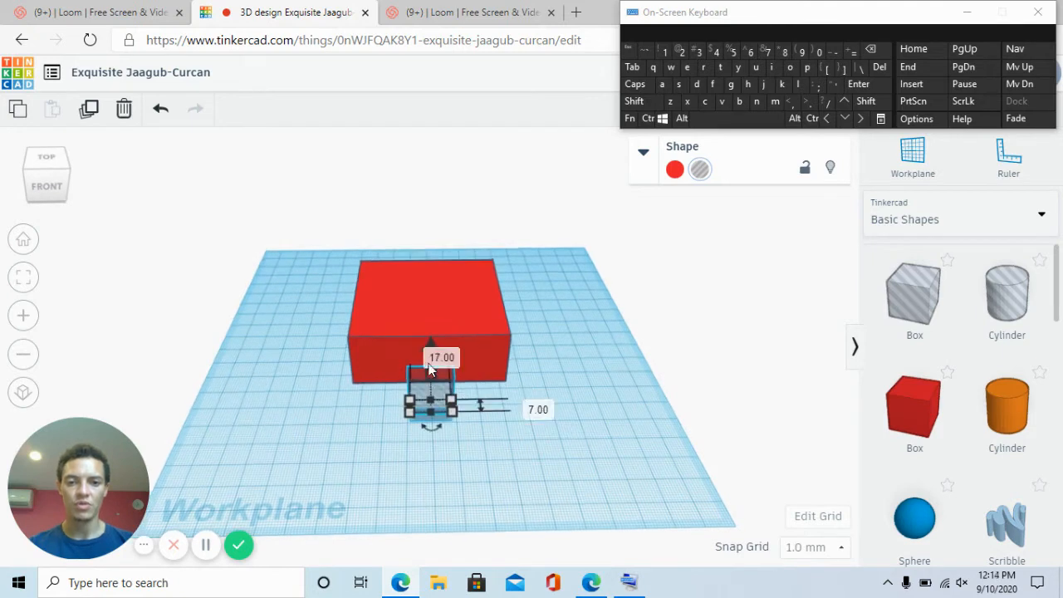
left_click_drag(410, 407, 424, 404)
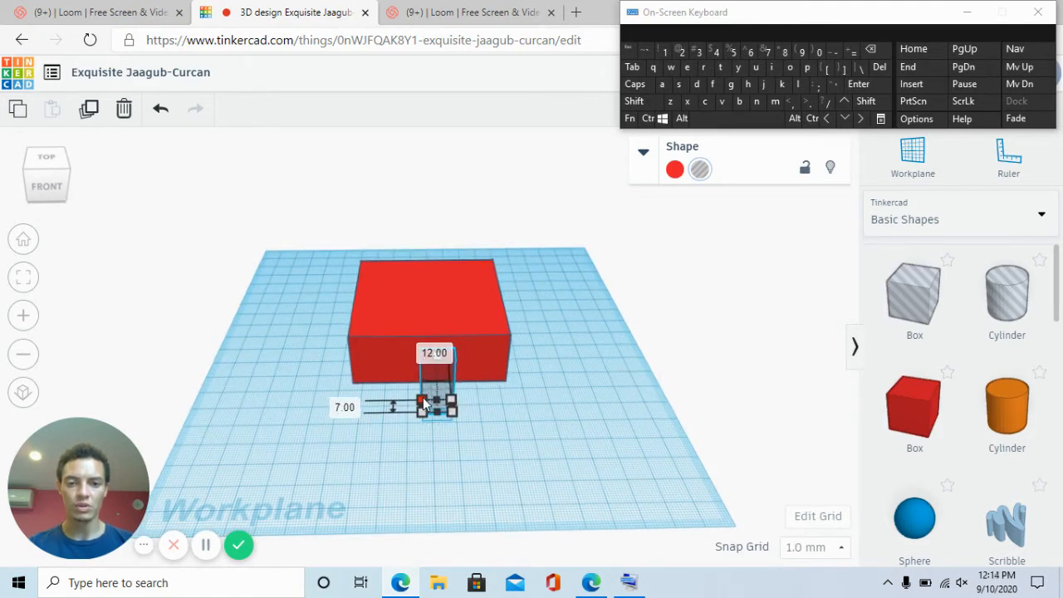
right_click_drag(536, 455, 393, 292)
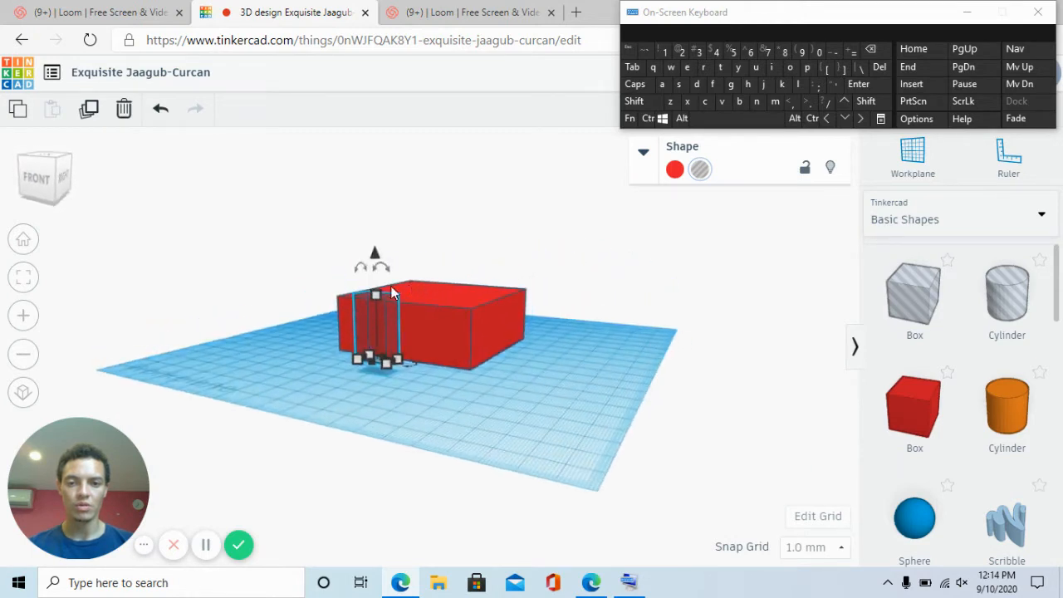
left_click_drag(393, 292, 371, 331)
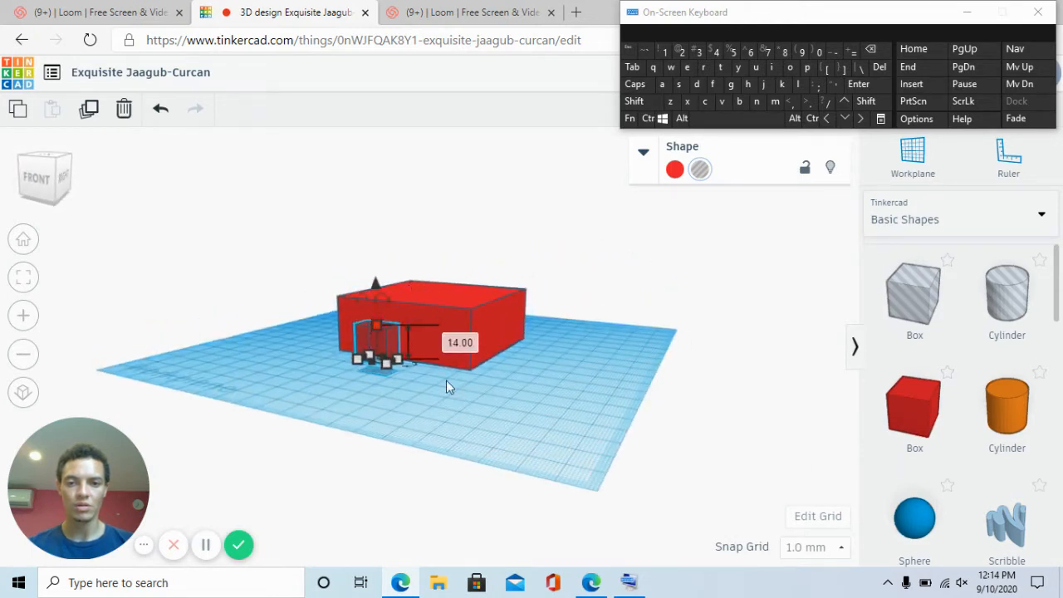
Raise the box hole off the workplane and stretch it through the red box so it protrudes from the front and back faces.
right_click_drag(446, 381, 455, 329)
mouse_move(452, 332)
left_mouse_down()
mouse_move(434, 327)
mouse_move(444, 329)
left_mouse_up()
right_click_drag(550, 324, 366, 379)
left_click_drag(391, 364, 567, 308)
right_click_drag(592, 431, 717, 334)
right_click_drag(514, 406, 903, 344)
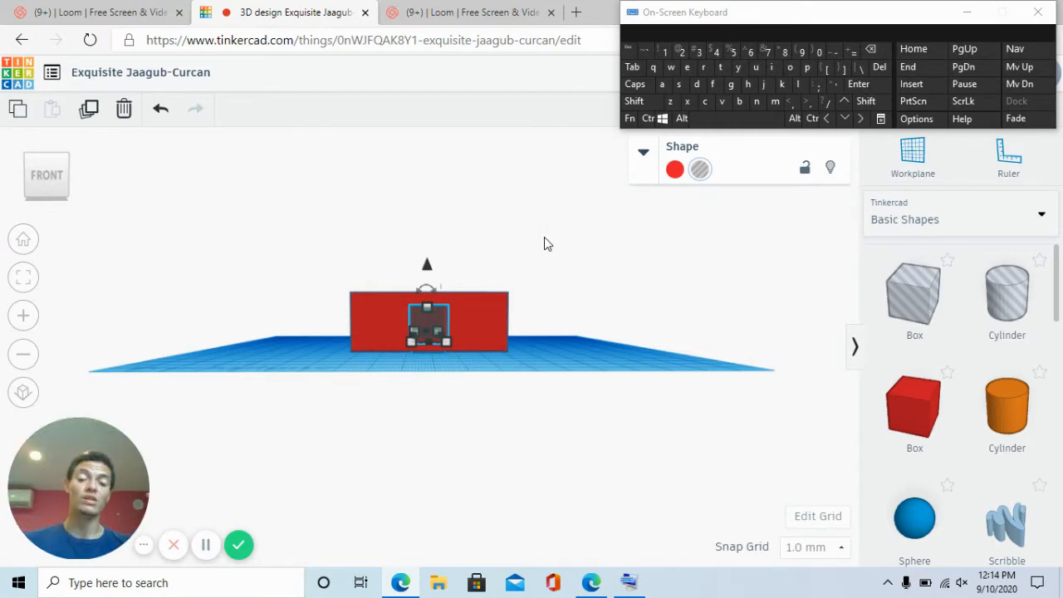
Place a cylinder hole on the workplane beside the red box's right side.
right_click_drag(634, 316, 532, 290)
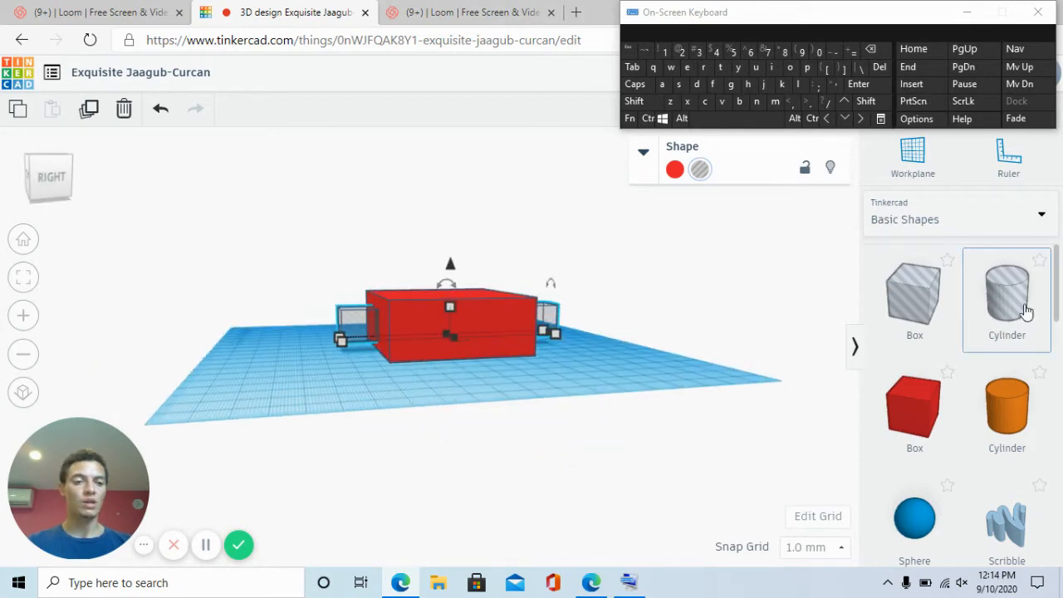
left_click(481, 383)
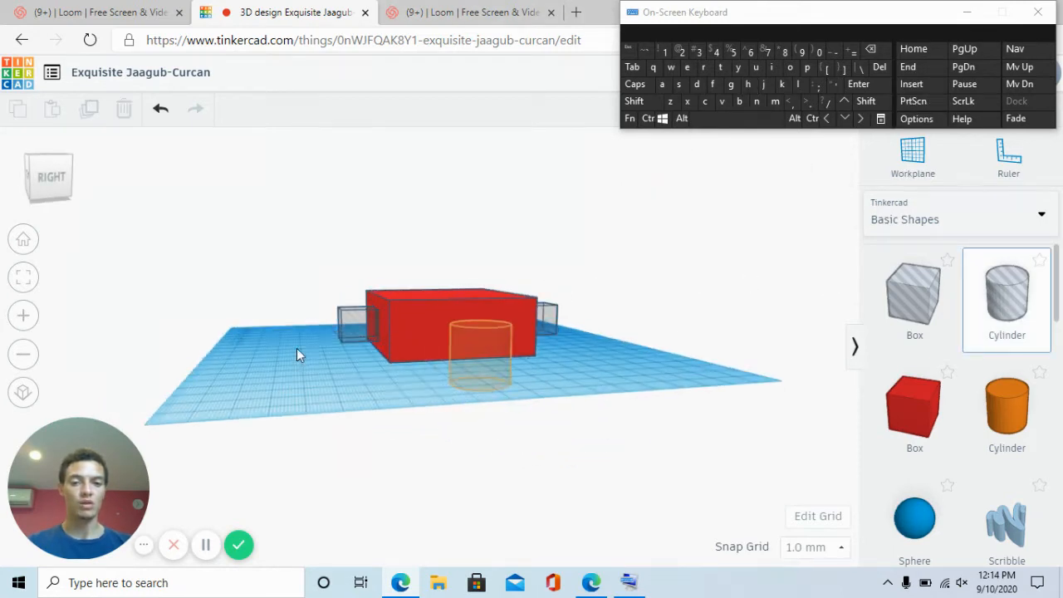
right_click_drag(297, 348, 652, 399)
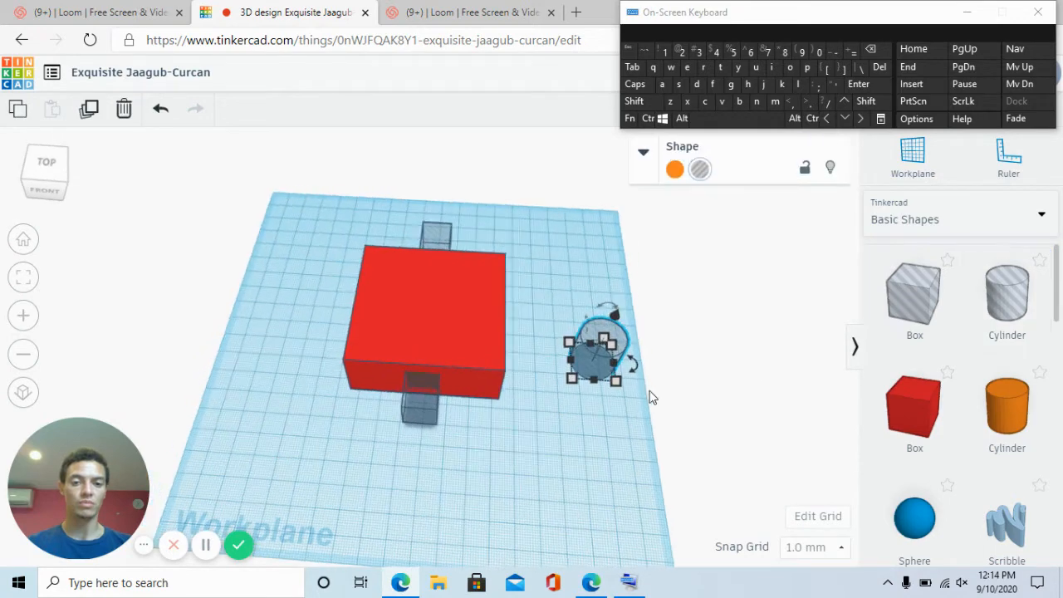
Rotate the cylinder hole by -90° so it lies on its side, facing the red box.
left_click(596, 309)
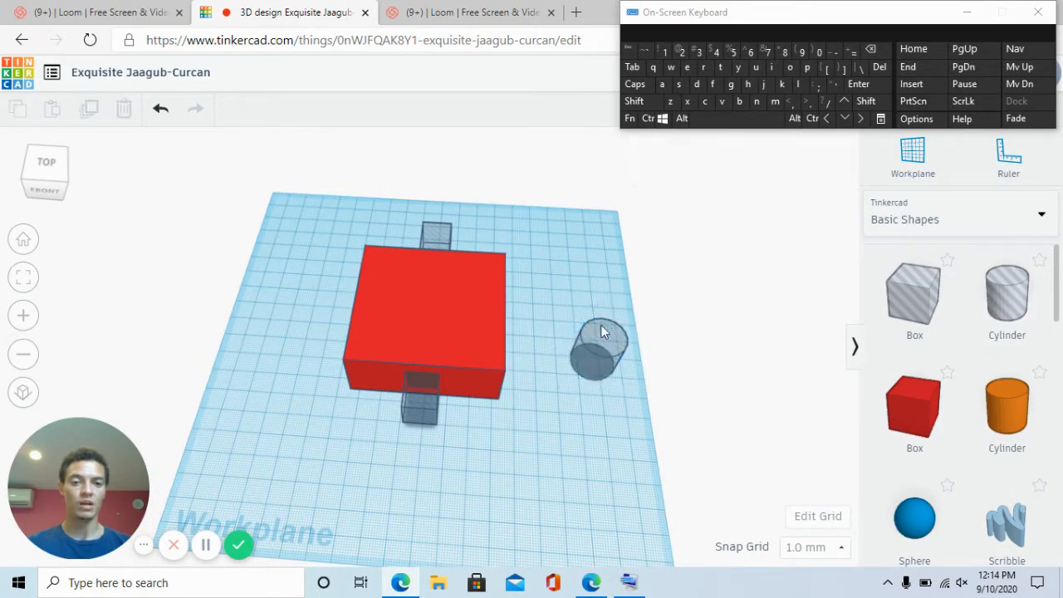
left_click(604, 330)
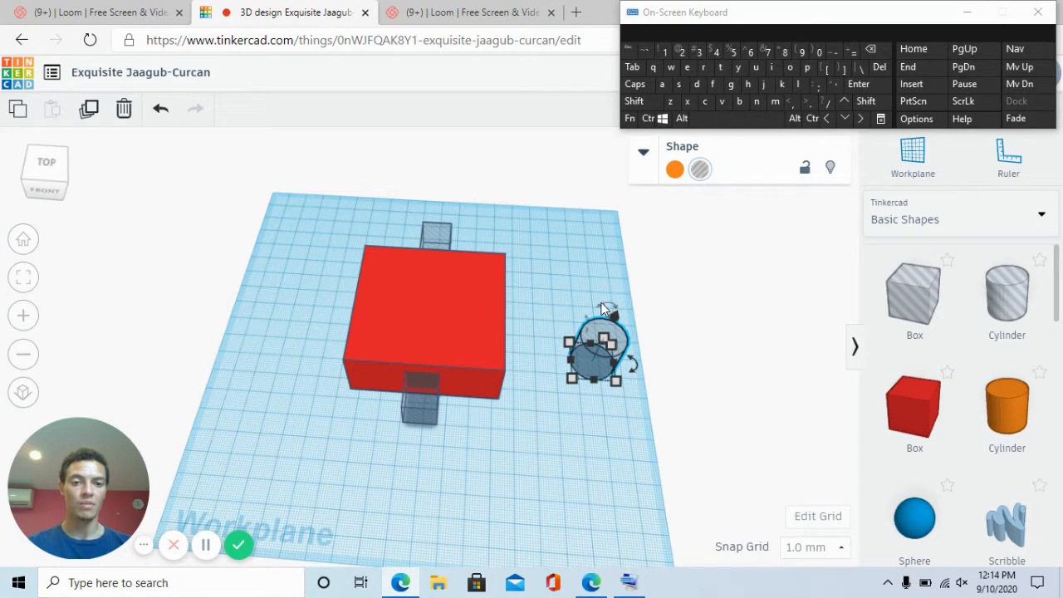
left_click_drag(604, 310, 533, 331)
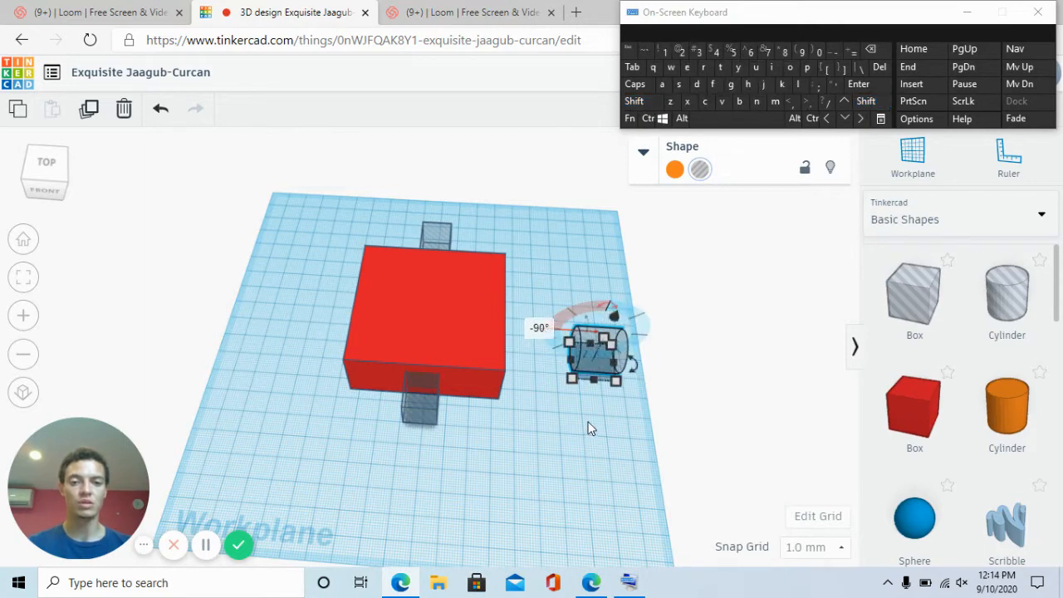
right_click_drag(594, 430, 386, 384)
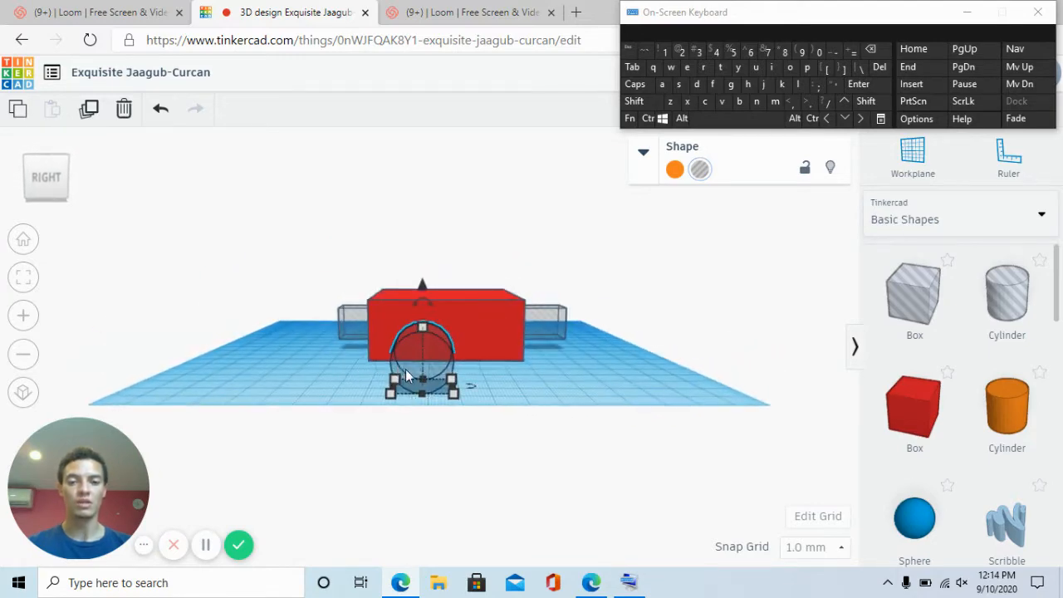
Expand the shape settings for the cylinder hole.
right_click_drag(546, 393, 636, 416)
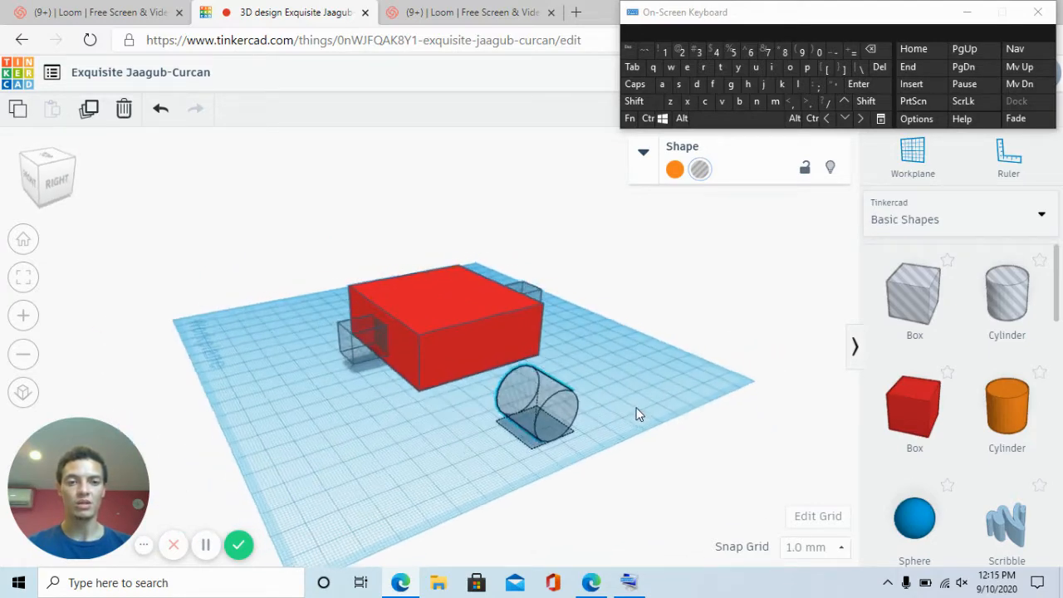
left_click(644, 150)
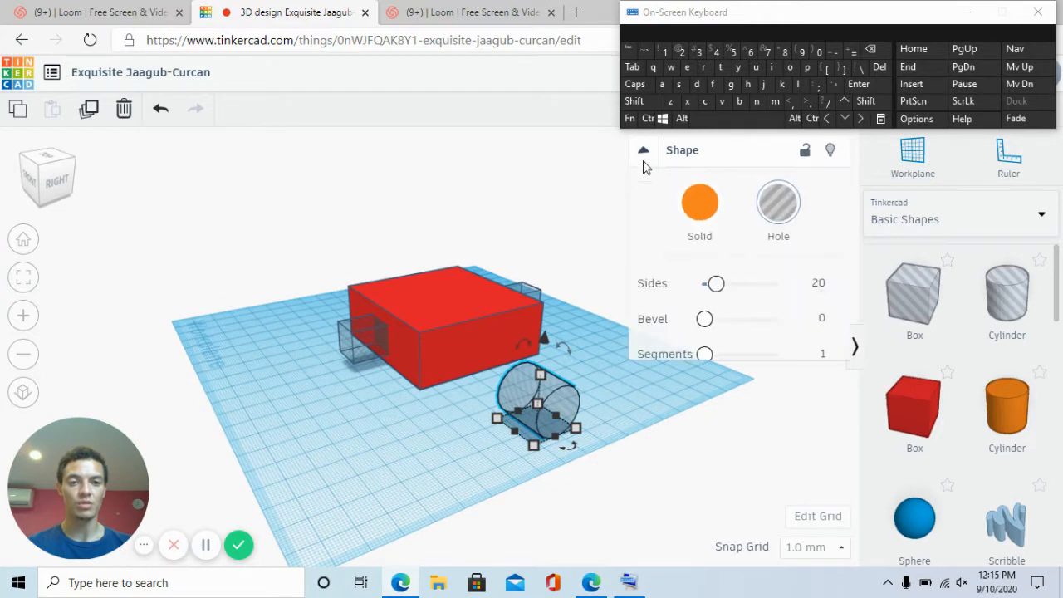
left_click(643, 150)
left_click(644, 150)
left_click(644, 160)
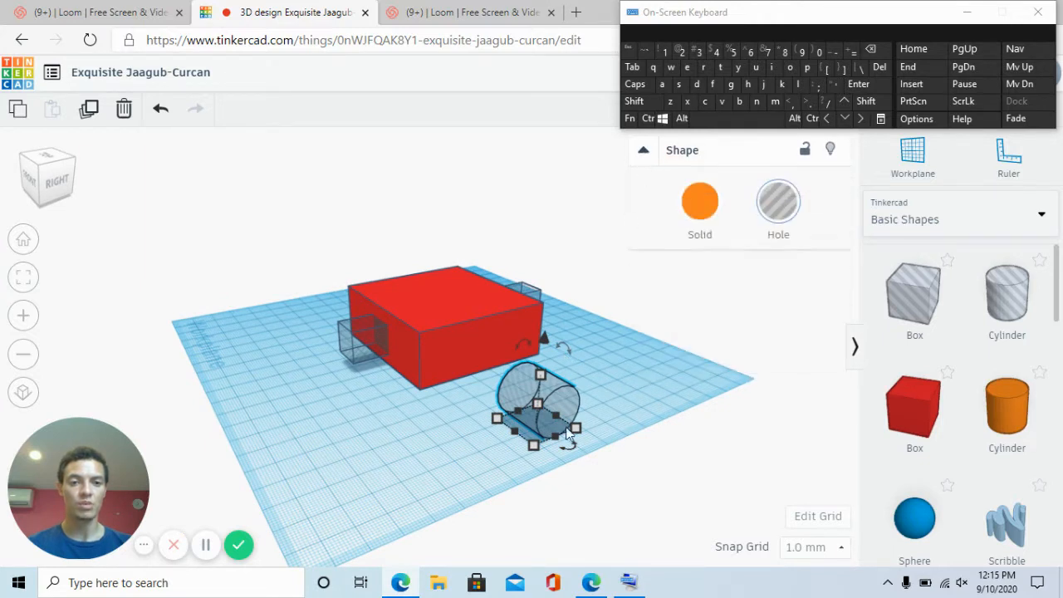
Scale the cylinder hole proportionally to a 12 mm diameter and position it near the middle of the red box's right face.
right_click_drag(565, 487, 525, 462)
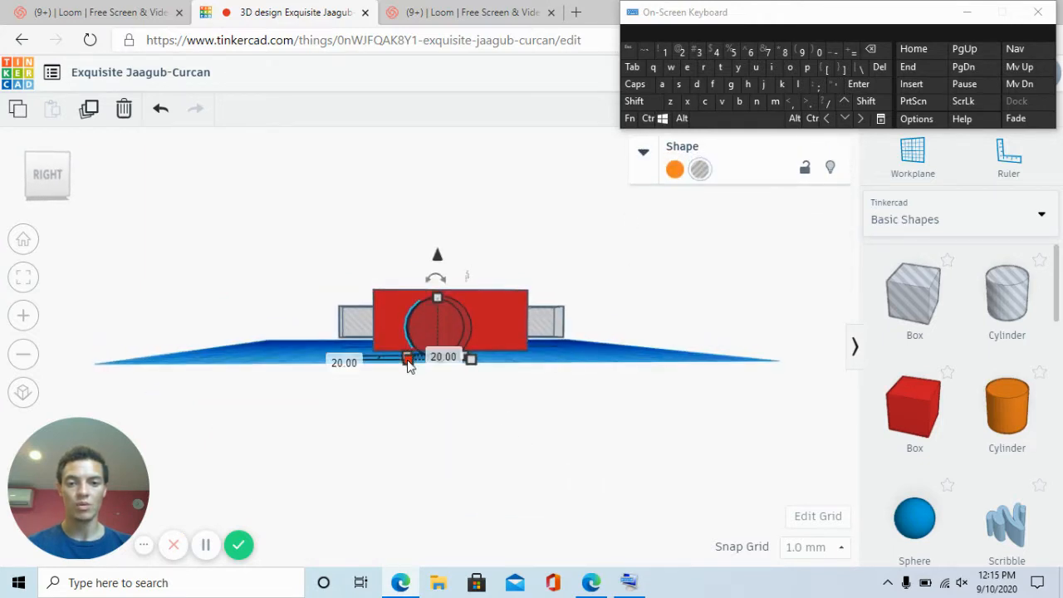
left_click_drag(407, 359, 430, 359, "shift")
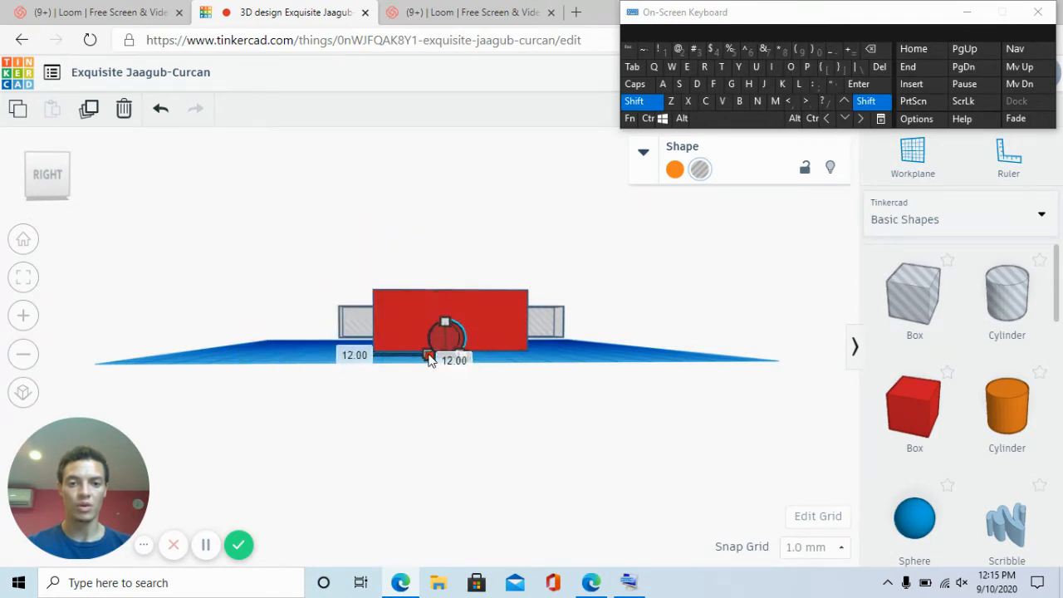
left_click_drag(446, 280, 448, 263)
right_click_drag(552, 387, 478, 328)
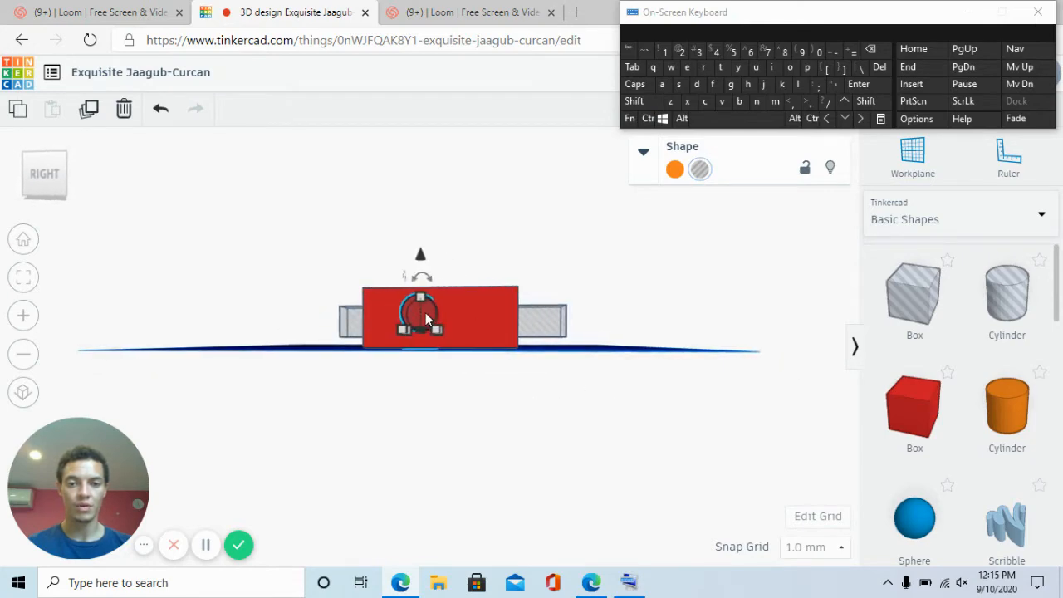
left_click_drag(426, 319, 454, 318)
Stretch the cylinder hole through the red box to a length of 108 mm so it protrudes on both sides.
right_click_drag(128, 354, 368, 484)
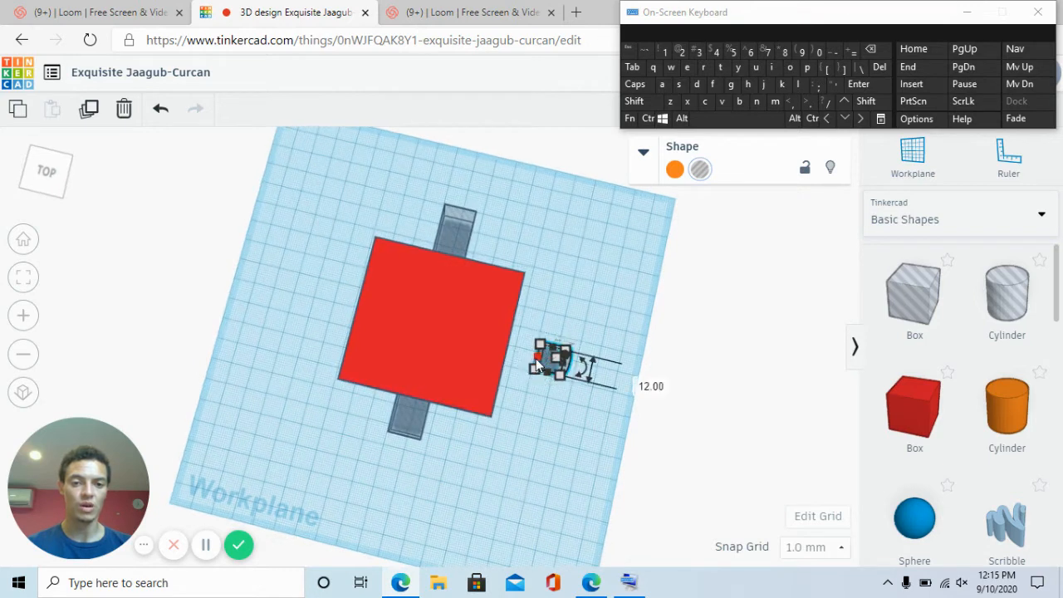
left_click_drag(537, 362, 265, 312)
left_click_drag(286, 325, 343, 341)
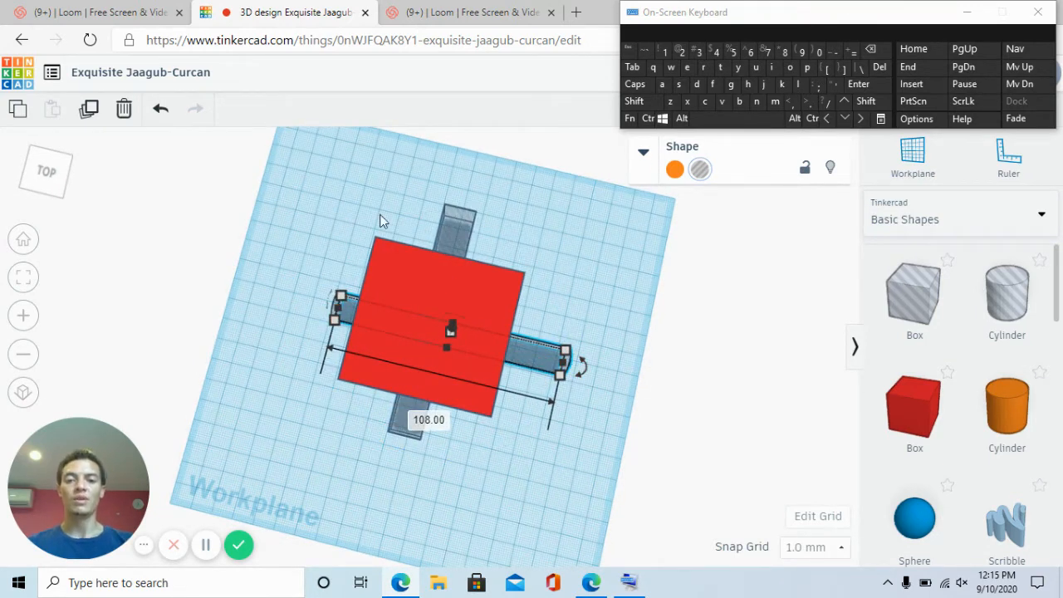
Select the red box and both holes, and align their centres along both horizontal directions.
left_click_drag(301, 163, 610, 474)
left_click(832, 16)
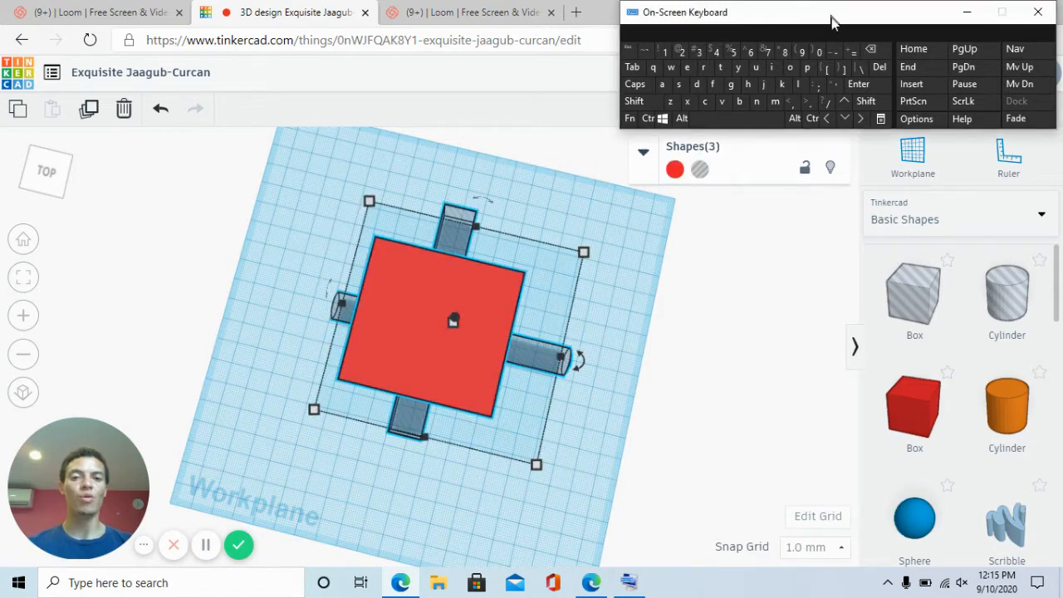
left_click_drag(831, 16, 833, 411)
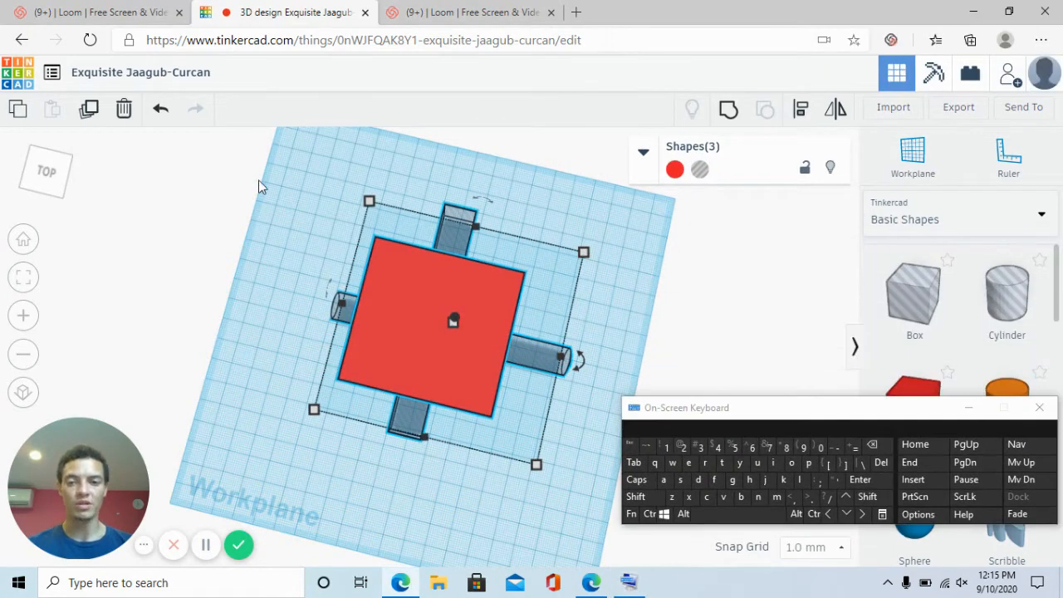
left_click_drag(572, 475, 604, 508)
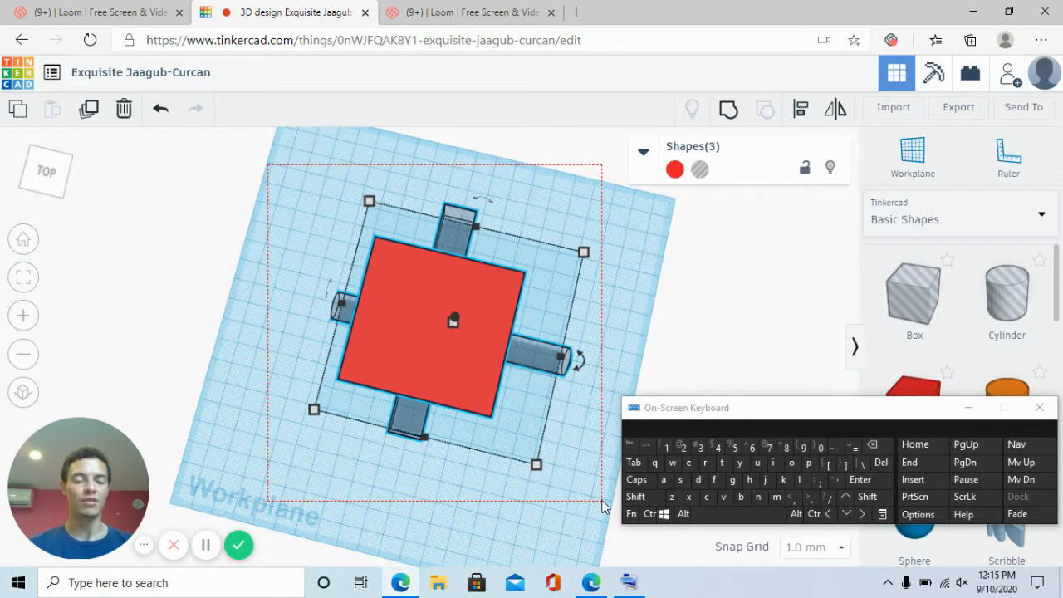
left_click_drag(604, 509, 604, 508)
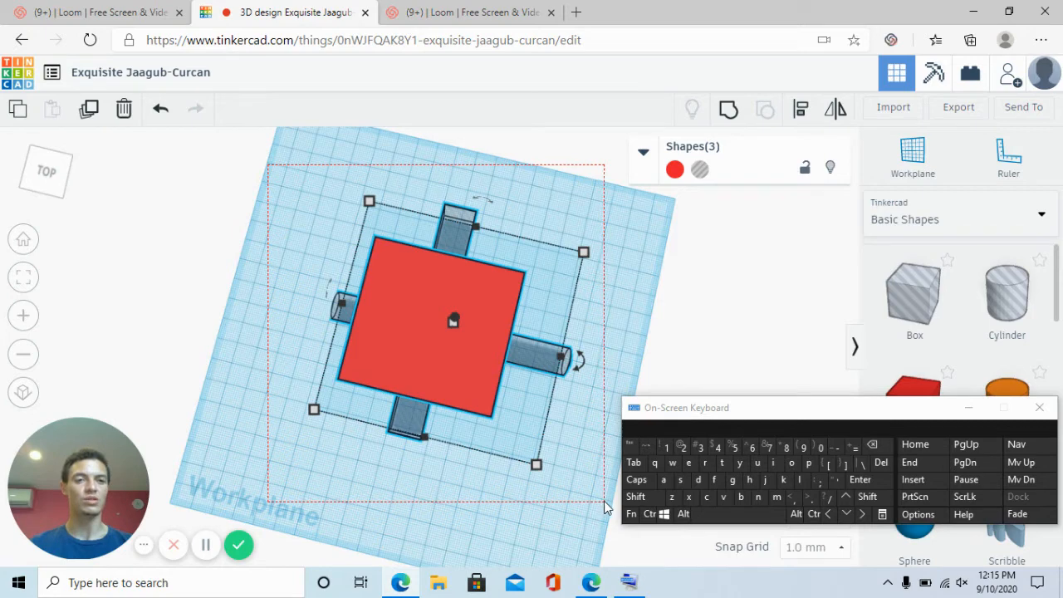
left_click(802, 112)
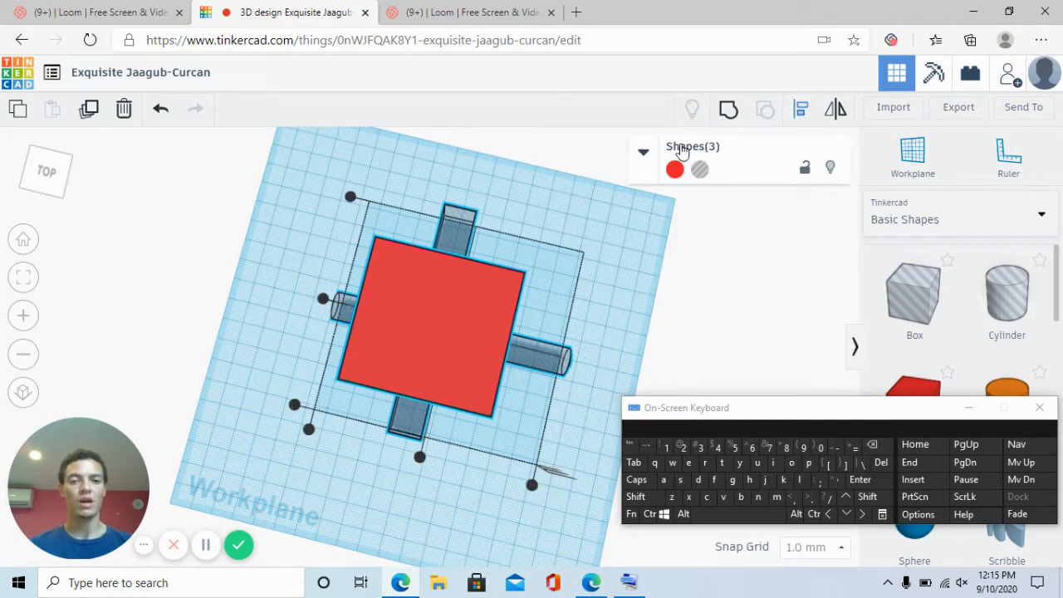
left_click(324, 300)
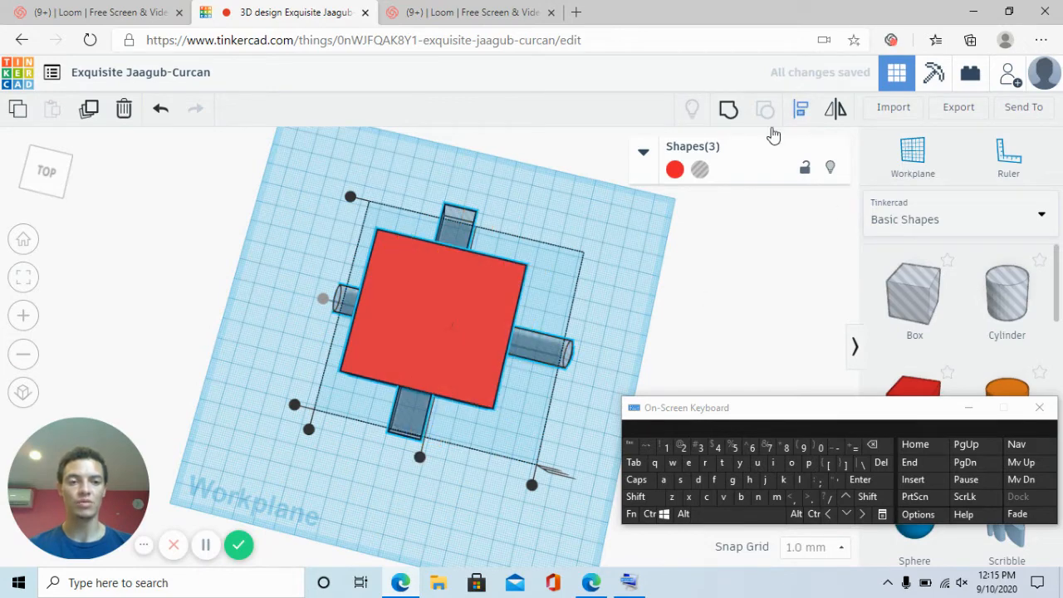
left_click(419, 458)
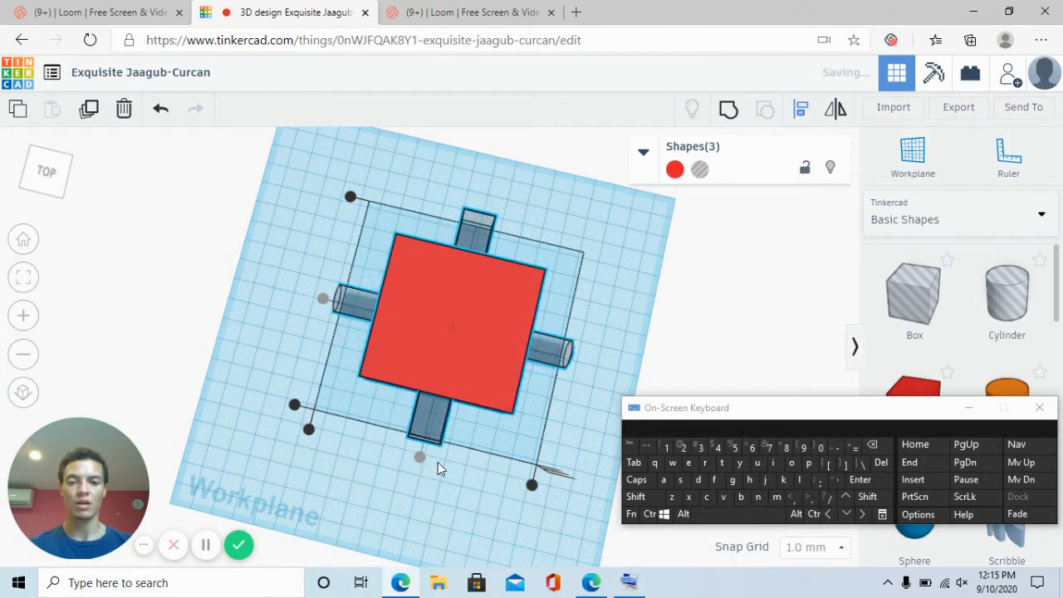
right_click_drag(480, 521, 722, 281)
left_click(590, 311)
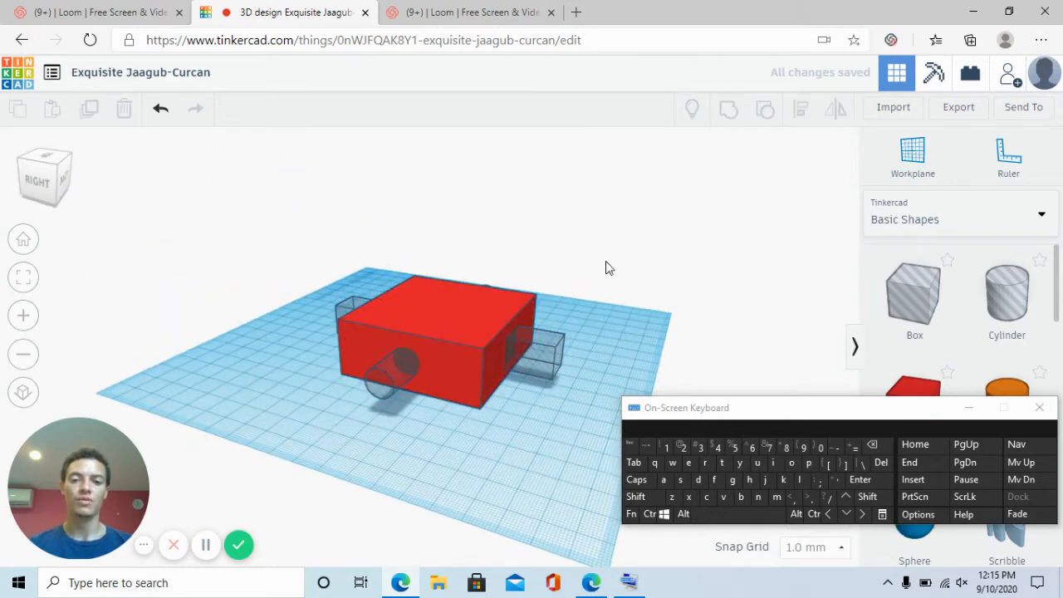
Enlarge the cylinder hole proportionally to a 21 mm diameter.
right_click_drag(397, 364, 464, 329)
left_click(464, 329)
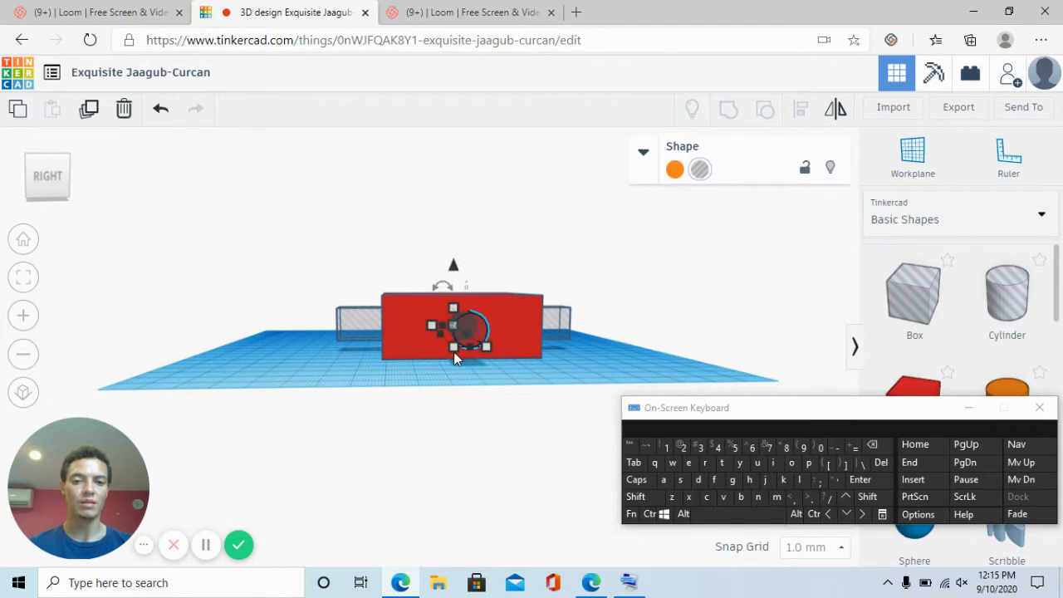
mouse_move(454, 352)
left_mouse_down("shift")
mouse_move(449, 379)
mouse_move(447, 359)
left_mouse_up("shift")
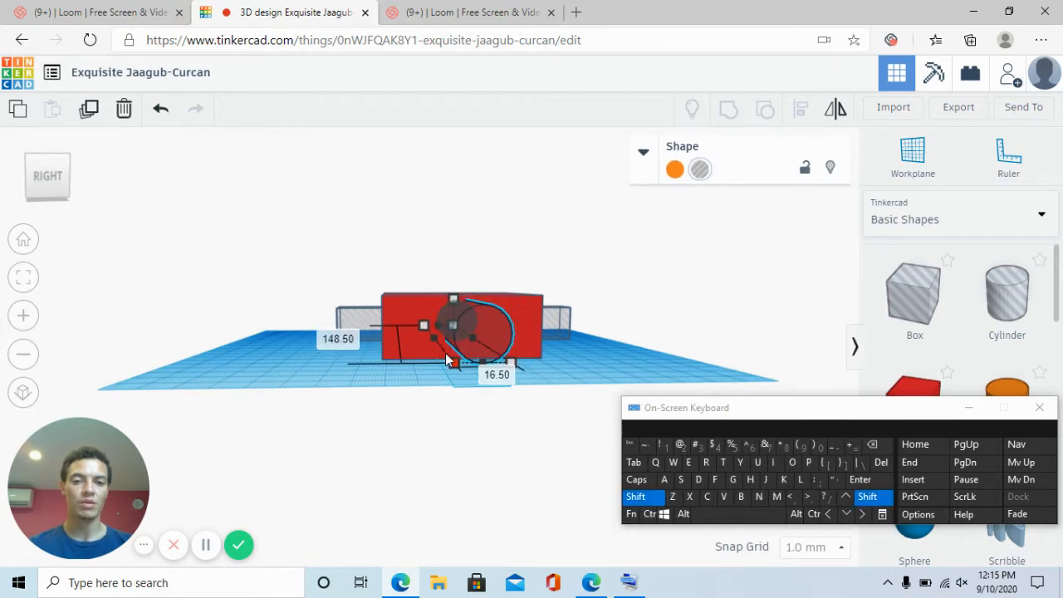
right_click_drag(705, 307, 438, 399)
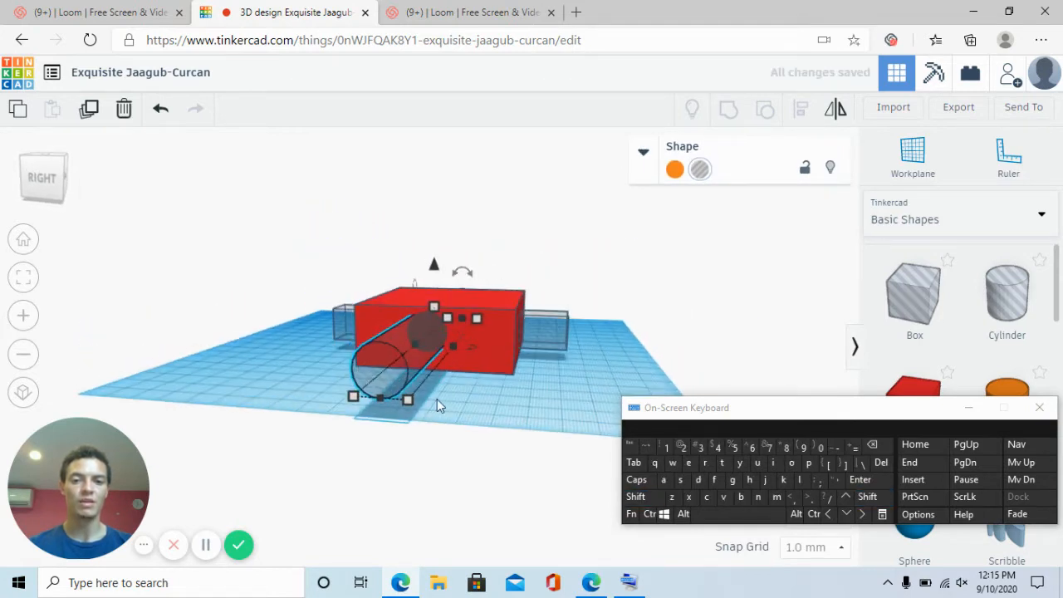
left_click_drag(408, 399, 379, 458, "shift")
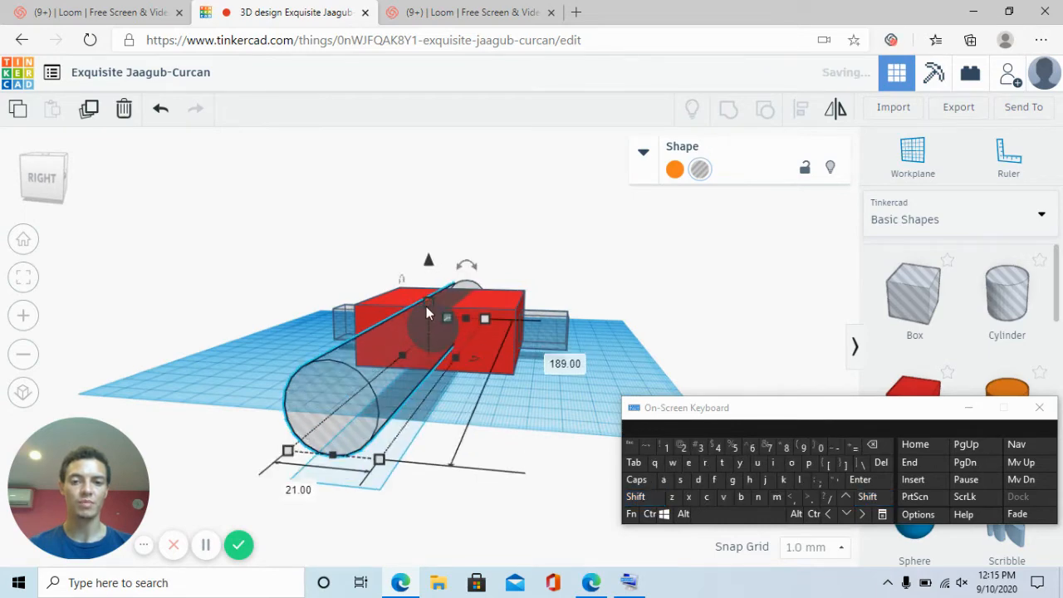
Lower the cylinder hole by 5 mm and shorten it to 102 mm, still protruding from both sides of the red box.
left_click_drag(430, 267, 434, 275)
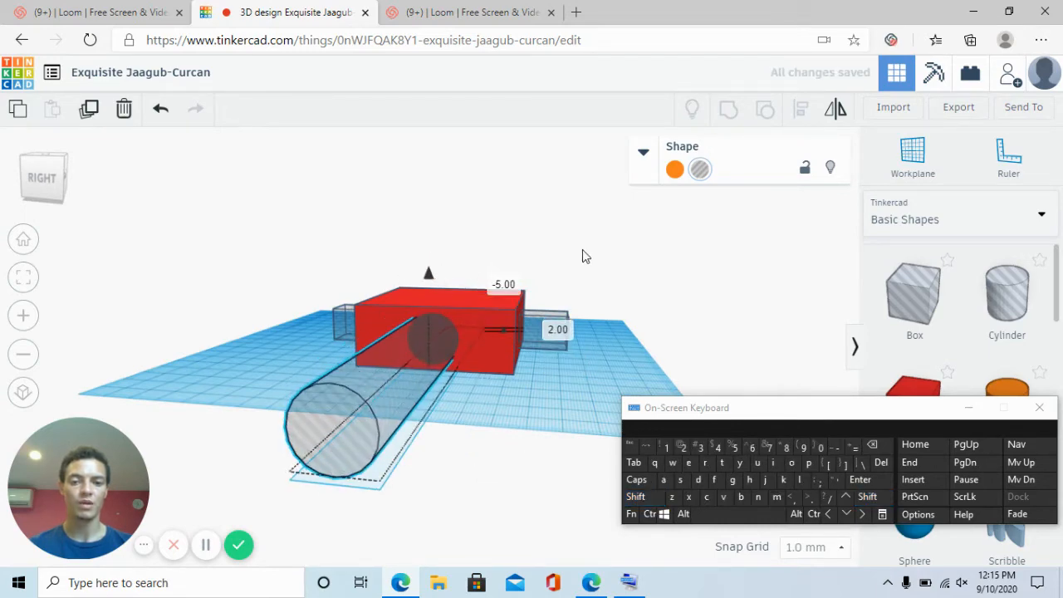
right_click_drag(581, 255, 357, 357)
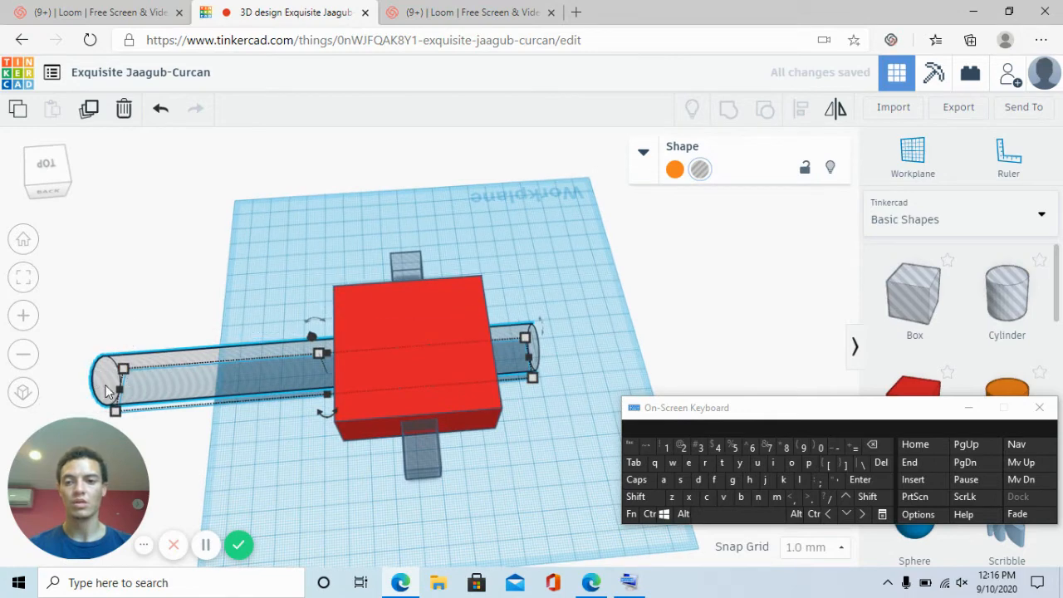
left_click_drag(122, 397, 245, 443)
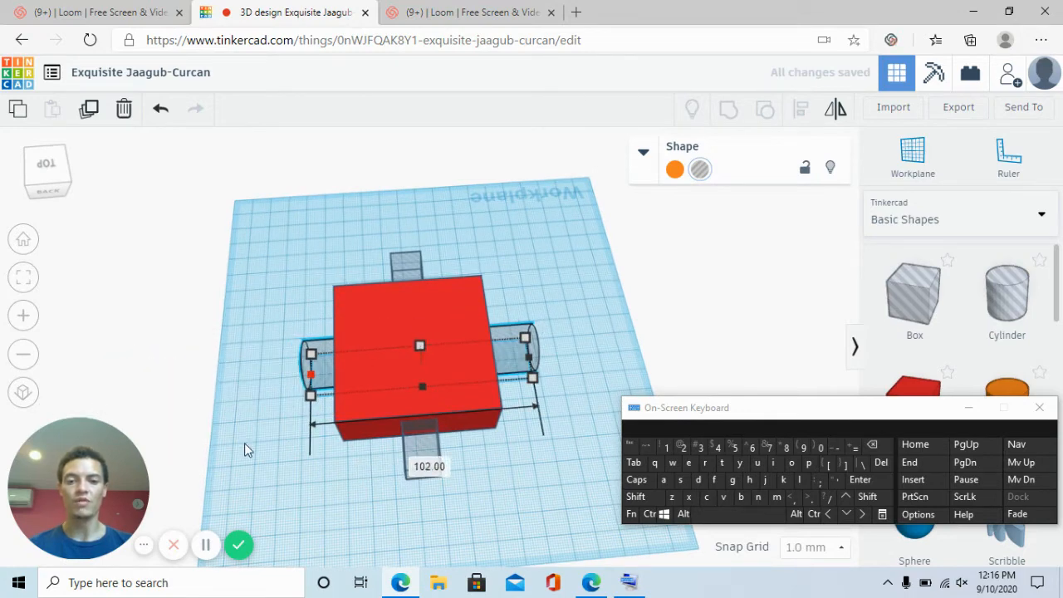
right_click_drag(245, 443, 569, 359)
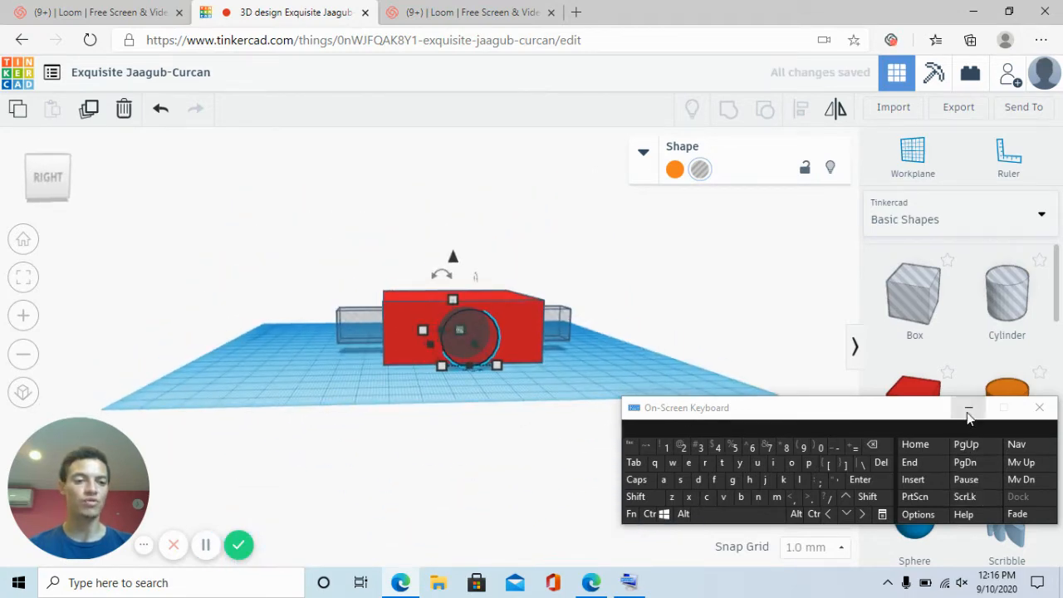
Place a pyramid from the basic shapes on the workplane in front of the red box's right face.
left_click(968, 410)
scroll(968, 432, "down", 4)
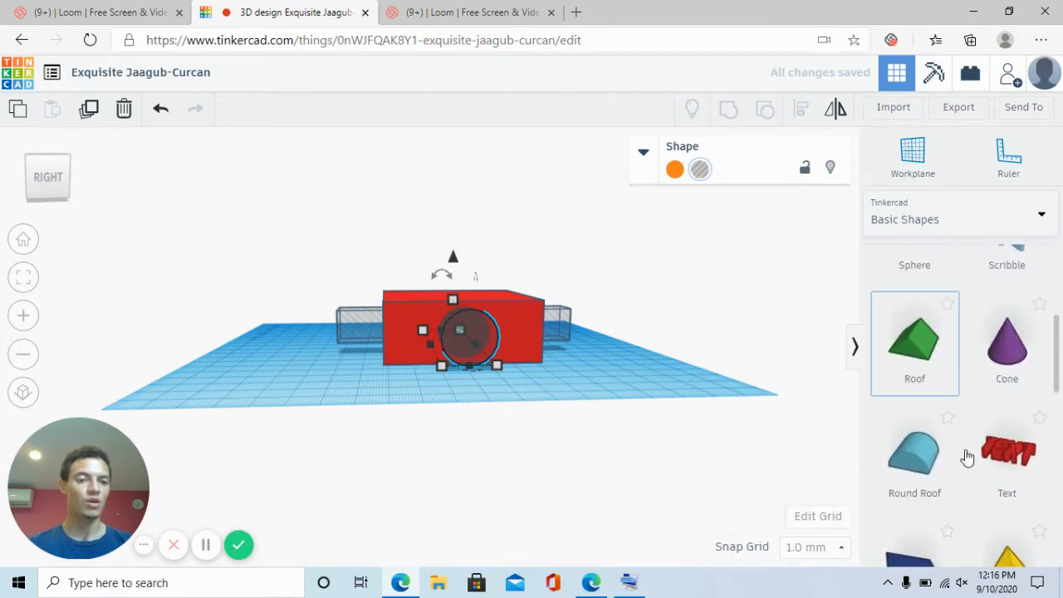
scroll(968, 458, "down", 3)
left_click_drag(975, 420, 417, 388)
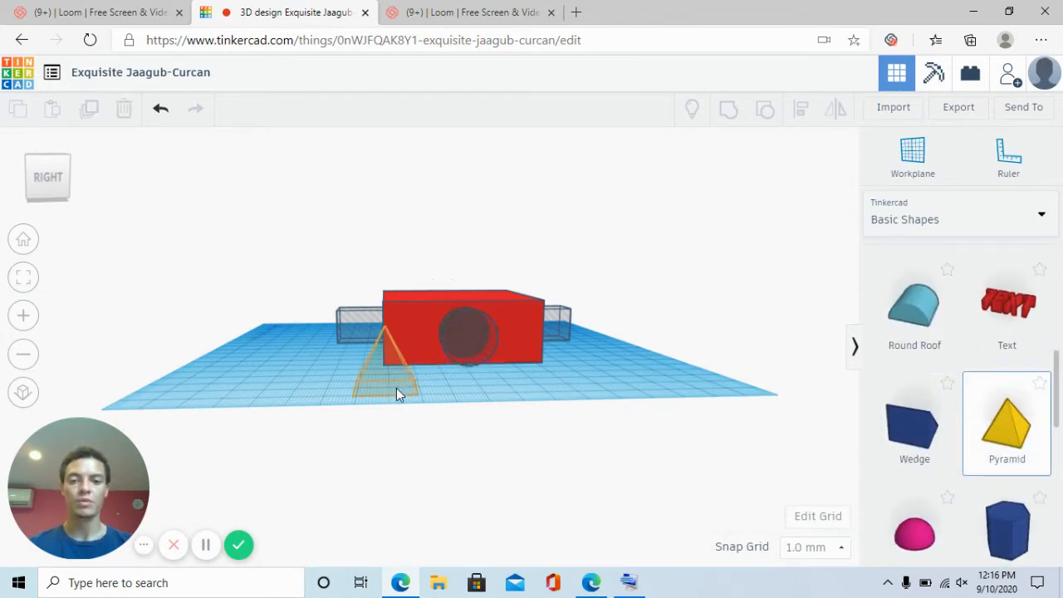
right_click_drag(492, 434, 443, 428)
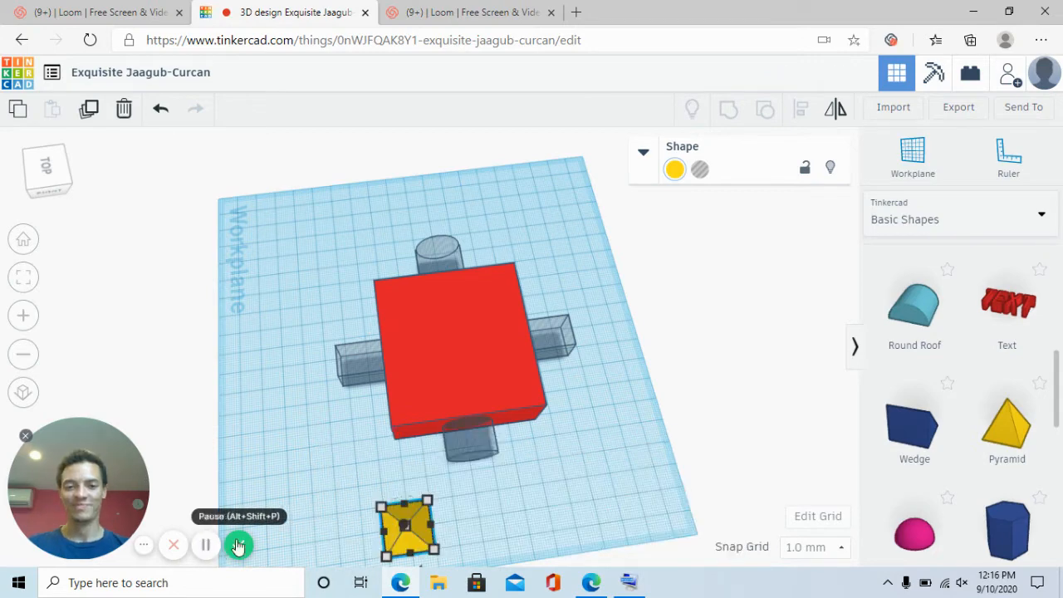
right_click_drag(608, 478, 580, 454)
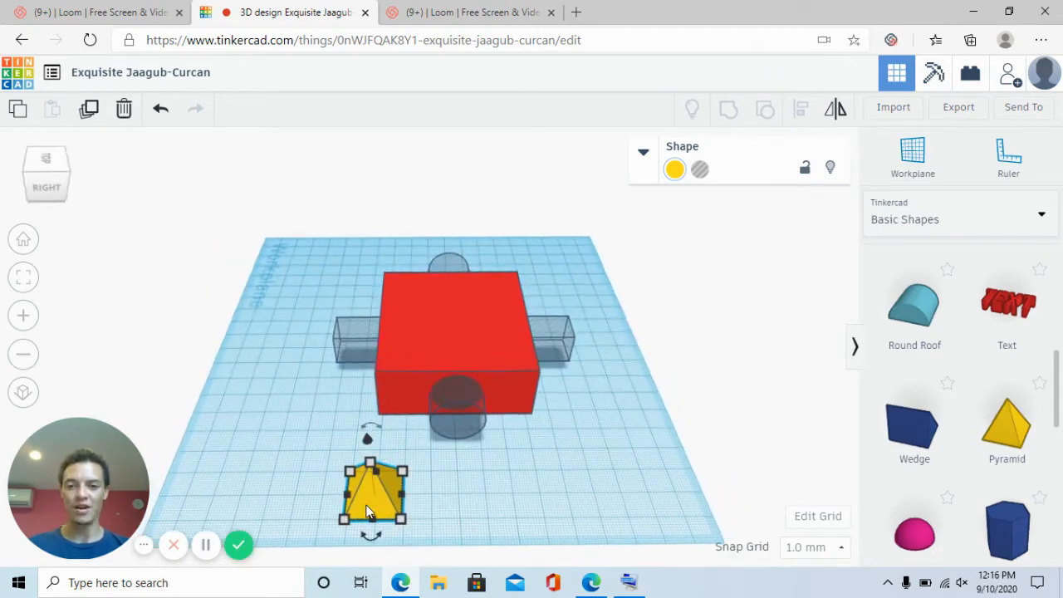
Move the pyramid to a corner of the red box and stretch its base to overhang the box on all sides.
left_click_drag(372, 496, 385, 417)
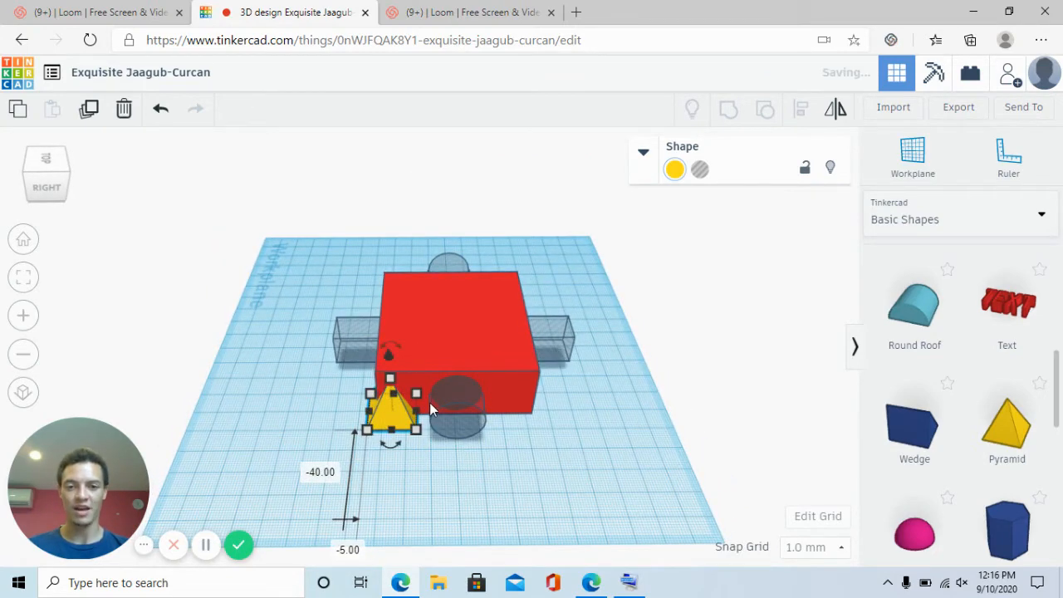
right_click_drag(464, 340, 419, 423)
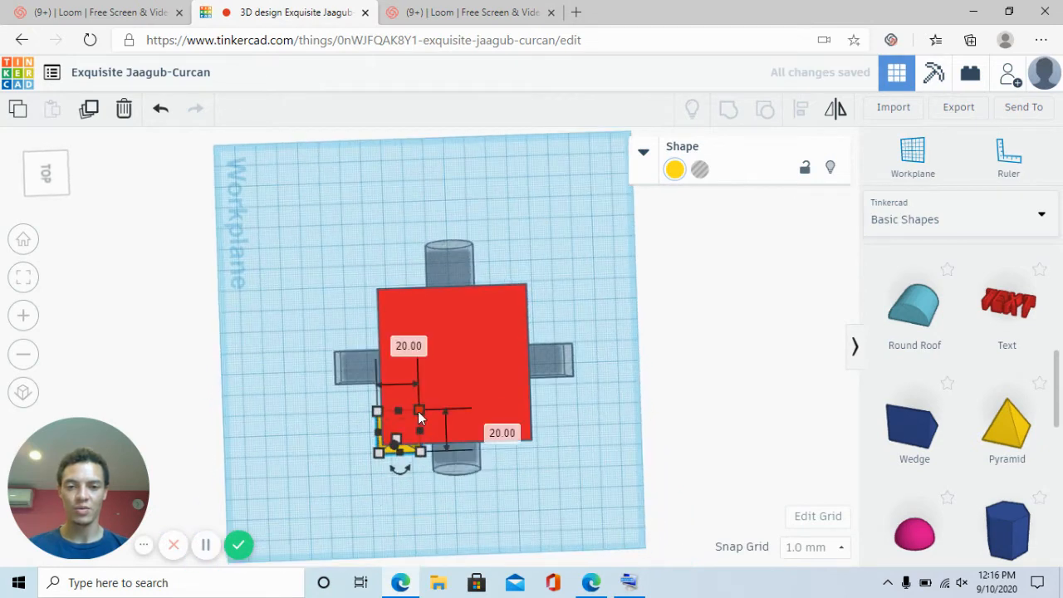
left_click(517, 294, "shift")
left_click_drag(518, 294, 549, 274)
left_click_drag(376, 277, 349, 272)
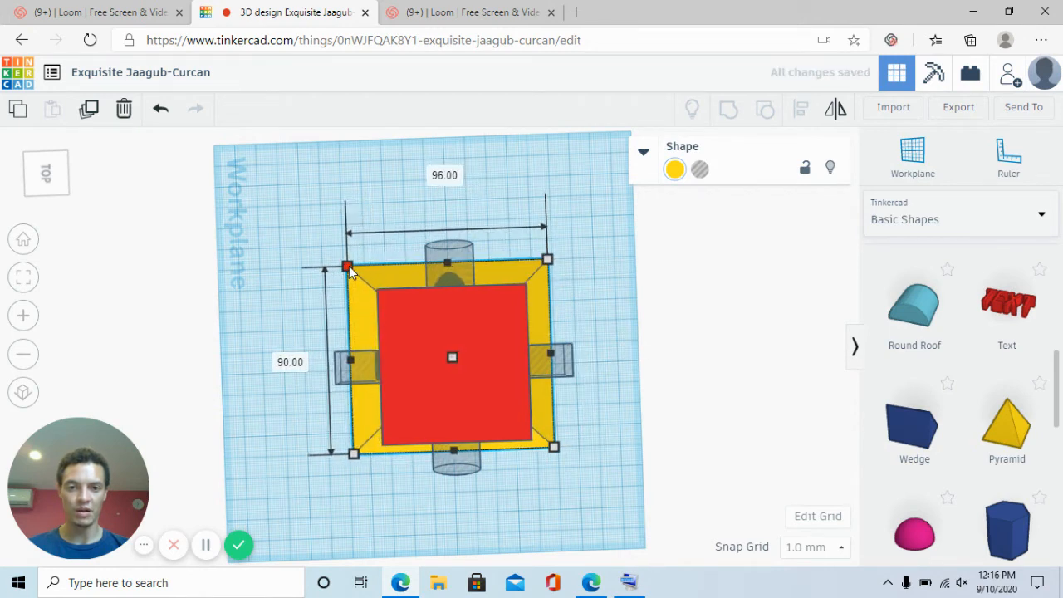
left_click_drag(553, 447, 563, 475)
Raise the pyramid and adjust its height above the workplane so it sits on top of the red box as a roof.
right_click_drag(646, 529, 633, 460)
left_click_drag(453, 309, 463, 249)
right_click_drag(540, 511, 558, 449)
left_click_drag(453, 197, 454, 213)
Select the cylinder hole from the left view and set the snap grid to 0.1 mm.
right_click_drag(468, 201, 27, 253)
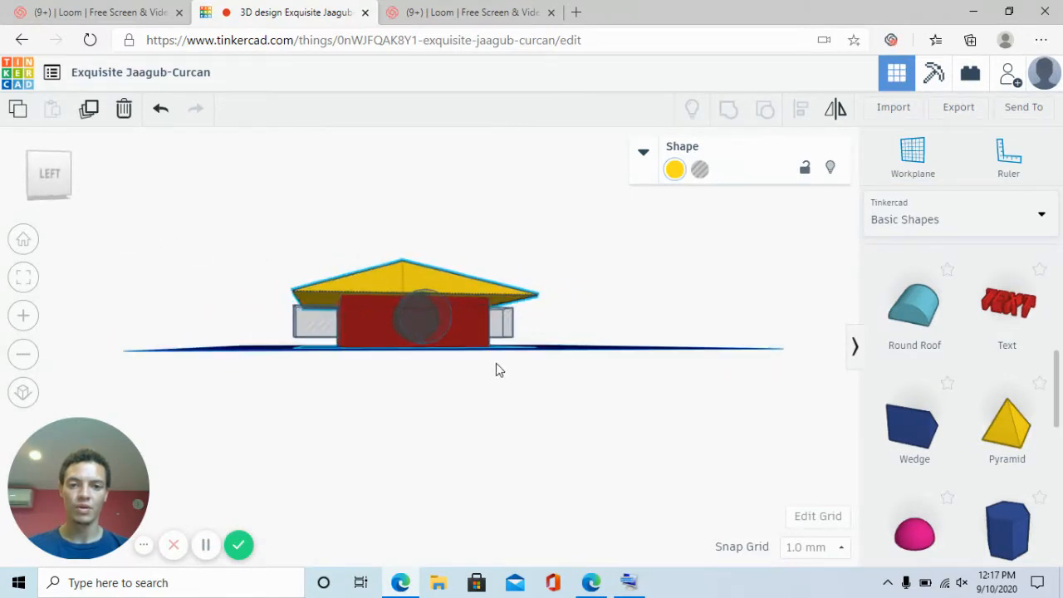
left_click(424, 322)
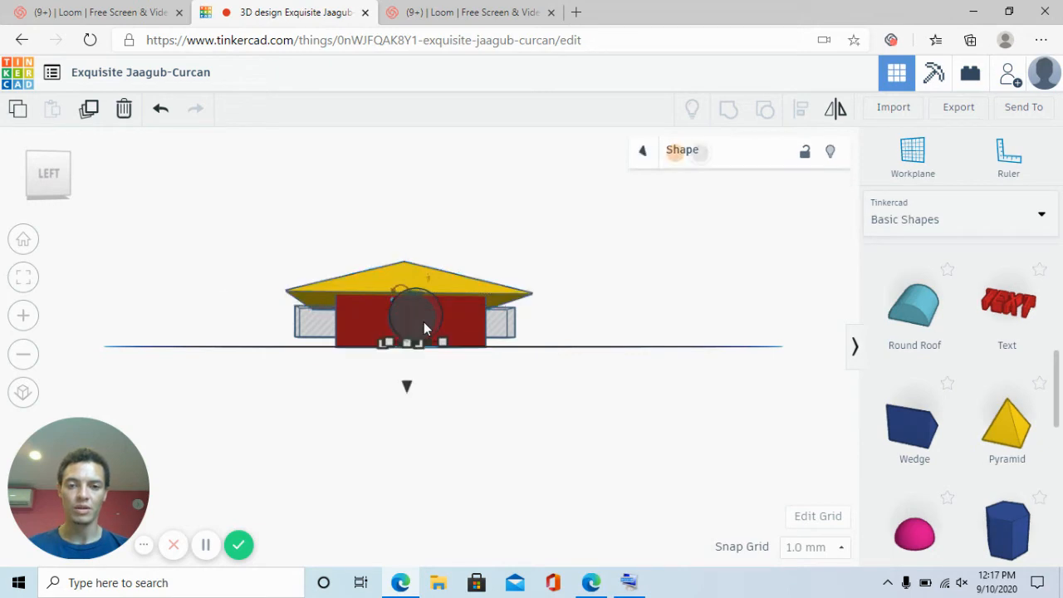
right_click_drag(780, 480, 679, 390)
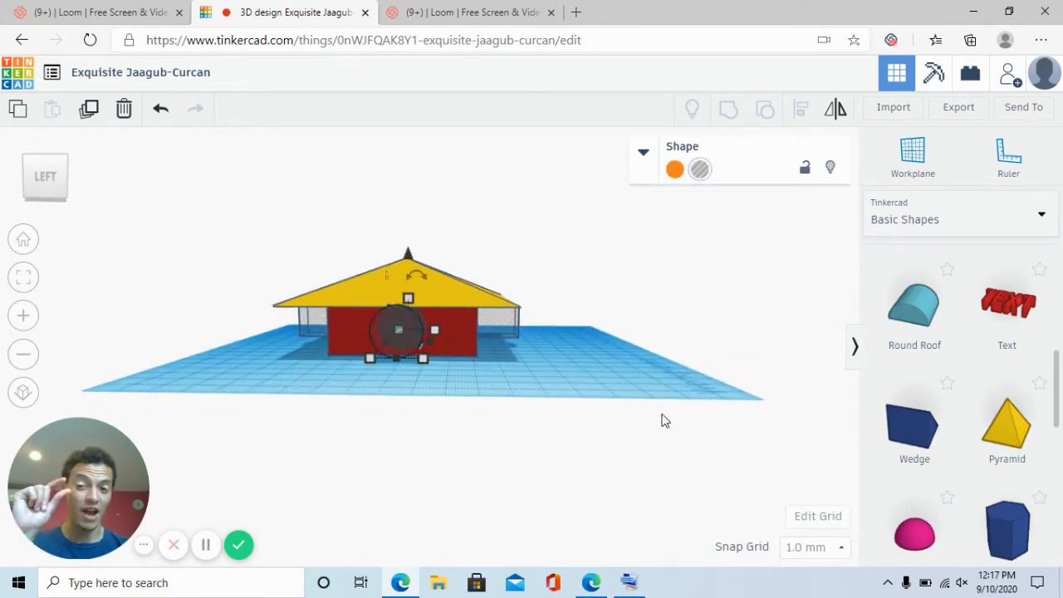
left_click(844, 548)
left_click(806, 421)
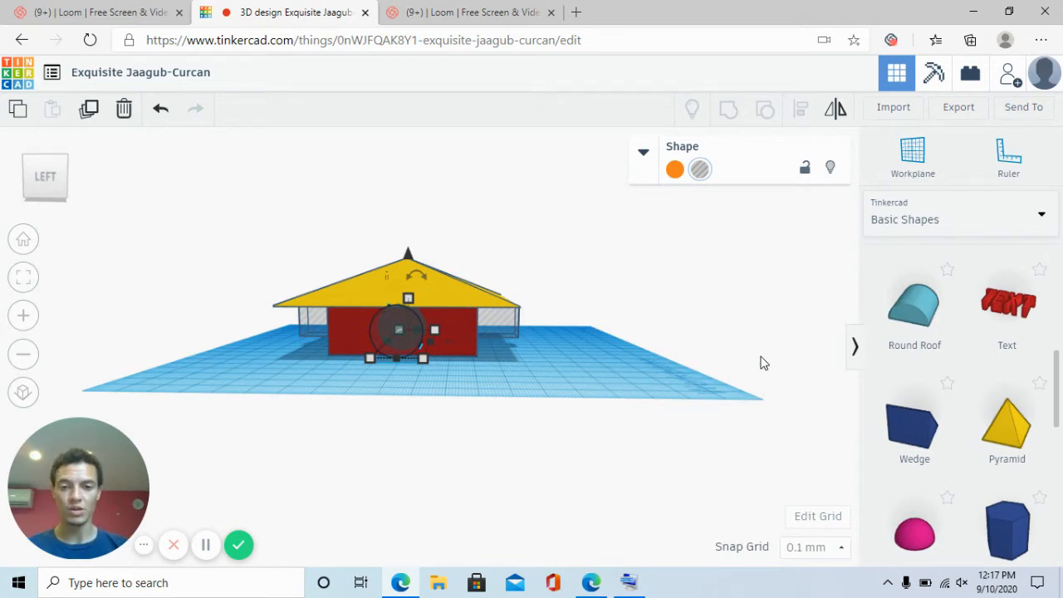
Nudge the cylinder hole ten 0.1 mm increments out of the red box's left face and fine-tune its height.
left_click(631, 583)
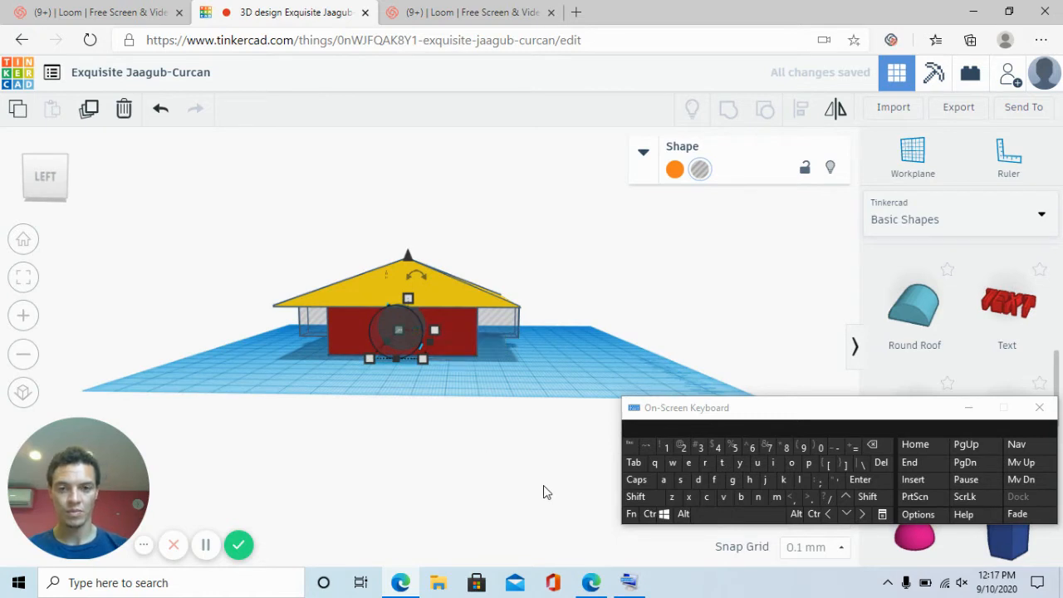
key("Down")
key("Down")
key("Down")
key("Down")
key("Down")
key("Down")
key("Down")
key("Down")
key("Down")
key("Down")
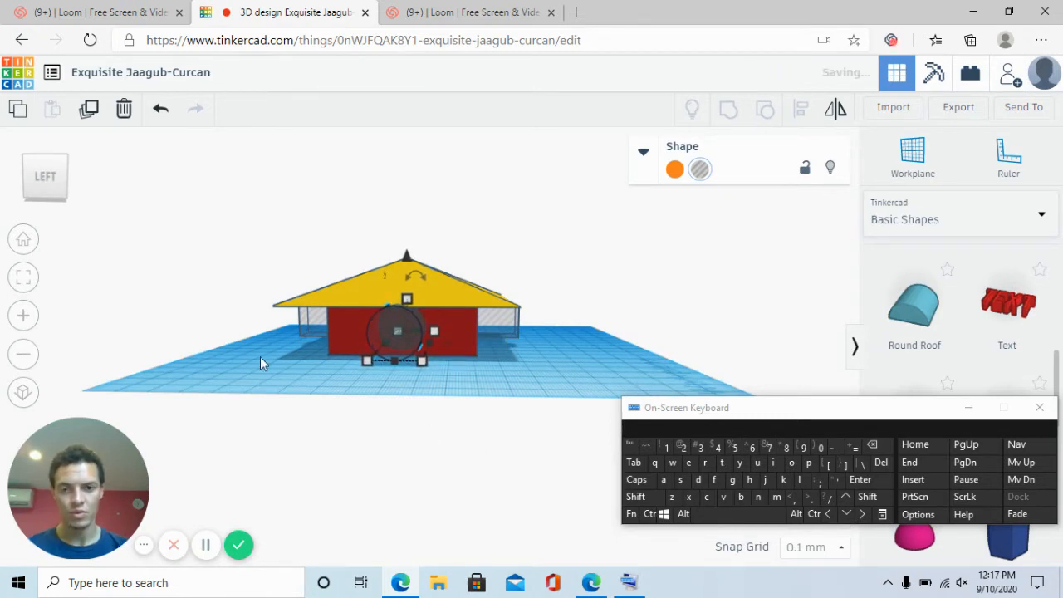
left_click_drag(407, 262, 408, 259)
left_click(731, 339)
Select the red box, both holes and the pyramid roof and align their centres along both horizontal axes.
right_click_drag(763, 341, 708, 387)
right_click_drag(597, 359, 665, 490)
left_click_drag(184, 221, 644, 481)
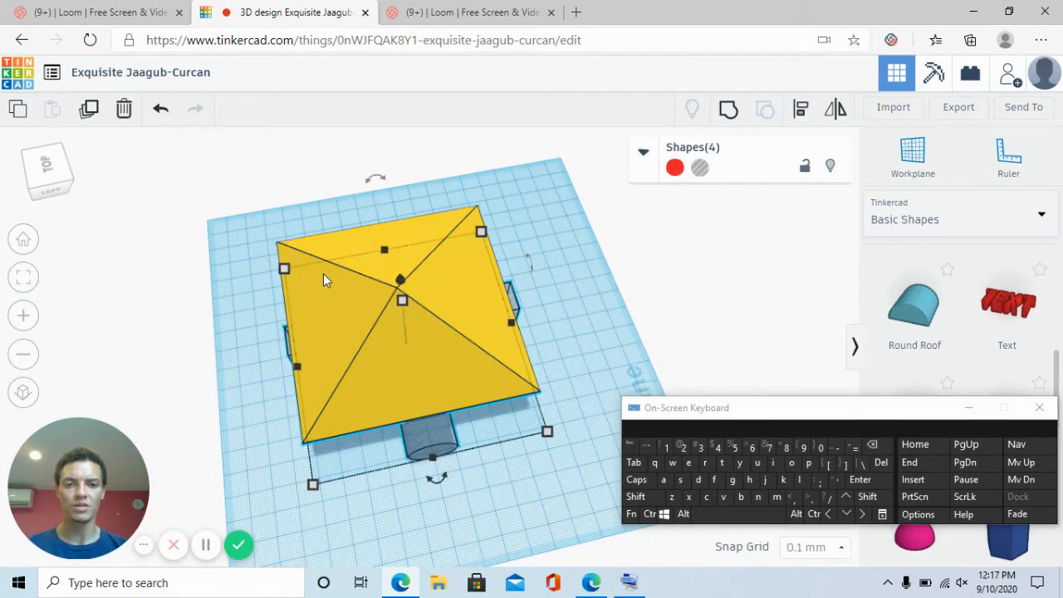
left_click(802, 110)
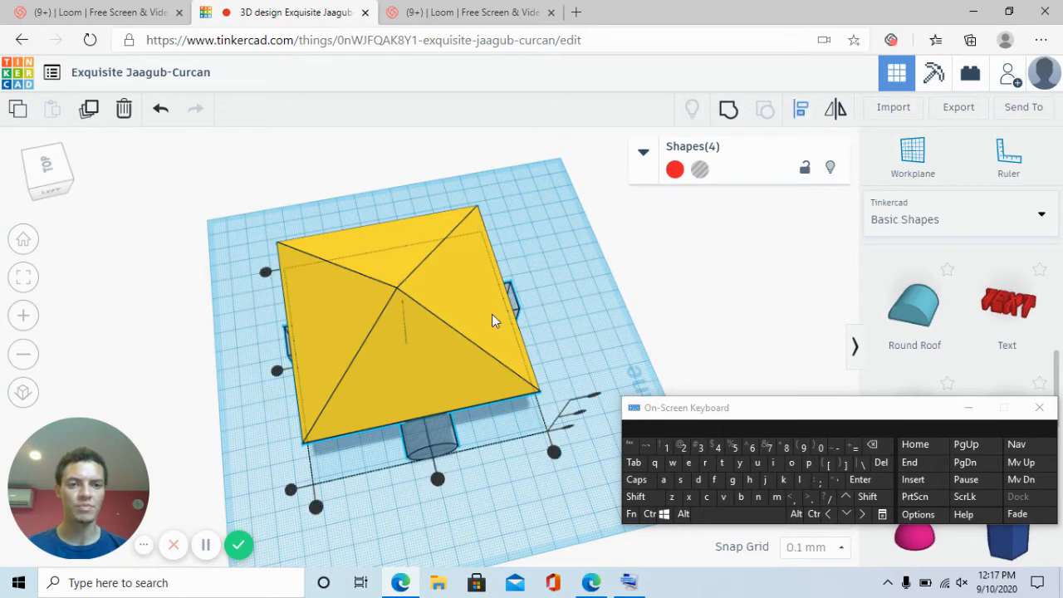
left_click(438, 479)
left_click(277, 370)
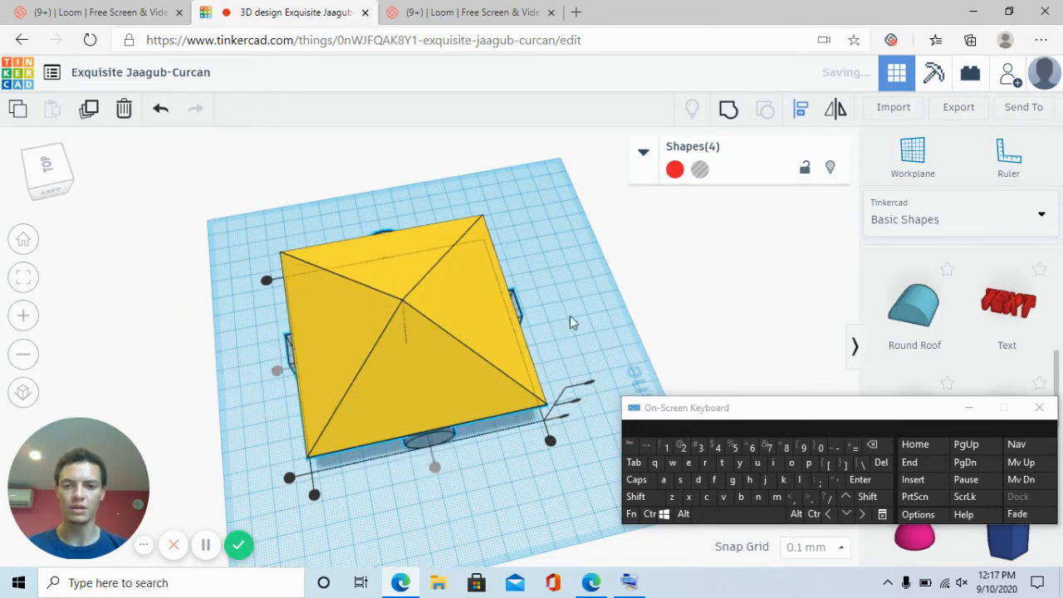
left_click(596, 335)
left_click(598, 336)
Select the four shapes of the house and duplicate them about 26.4 mm upward as a second storey.
right_click_drag(598, 336, 362, 367)
right_click_drag(506, 422, 500, 410)
right_click_drag(461, 375, 273, 231)
left_click_drag(543, 452, 500, 464)
right_click_drag(484, 463, 491, 413)
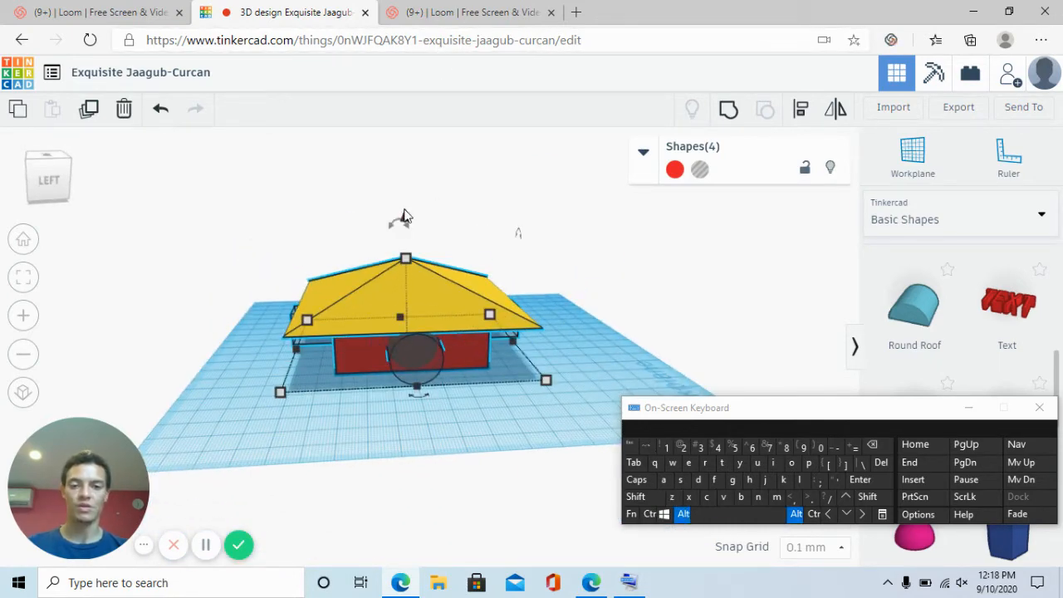
left_click_drag(404, 220, 393, 154, "alt")
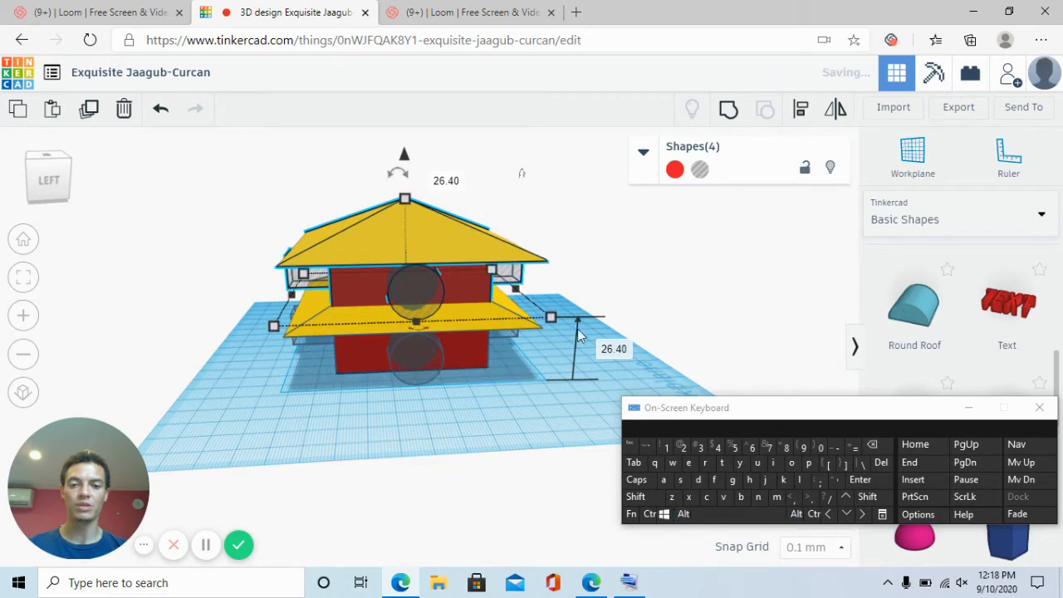
Scale the second storey down proportionally to about 85 by 82 mm and centre it over the first storey.
right_click_drag(577, 332, 524, 399)
left_click_drag(298, 207, 365, 261, "shift")
left_click_drag(430, 327, 408, 304)
Duplicate the second storey about 22.3 mm upward, scale the copy proportionally to about 68.5 by 66.5 mm and centre it over the storey below.
right_click_drag(628, 322, 659, 235)
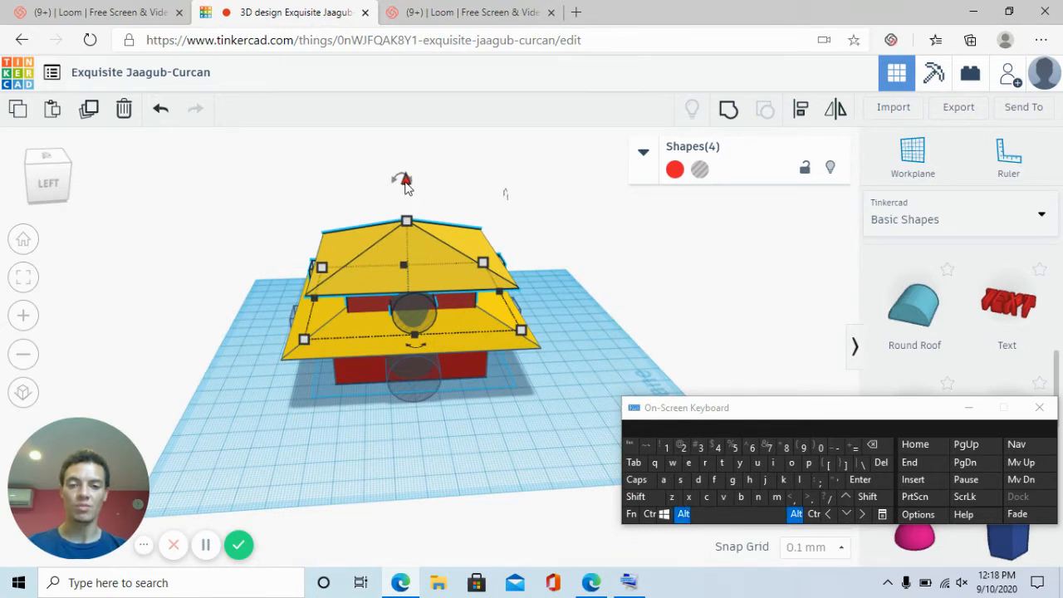
left_click_drag(405, 186, 408, 129)
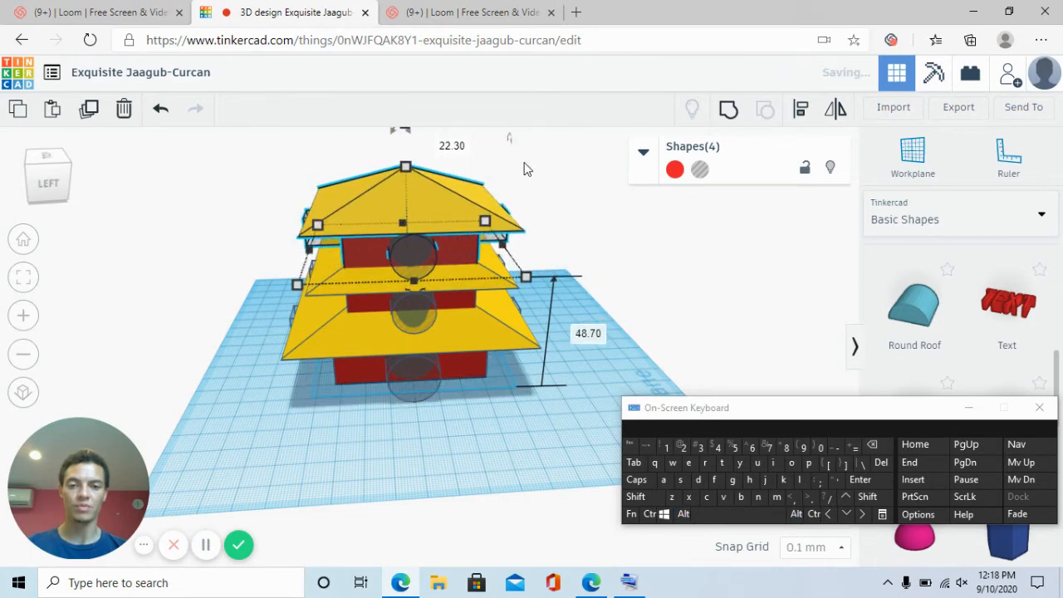
right_click_drag(520, 168, 546, 335)
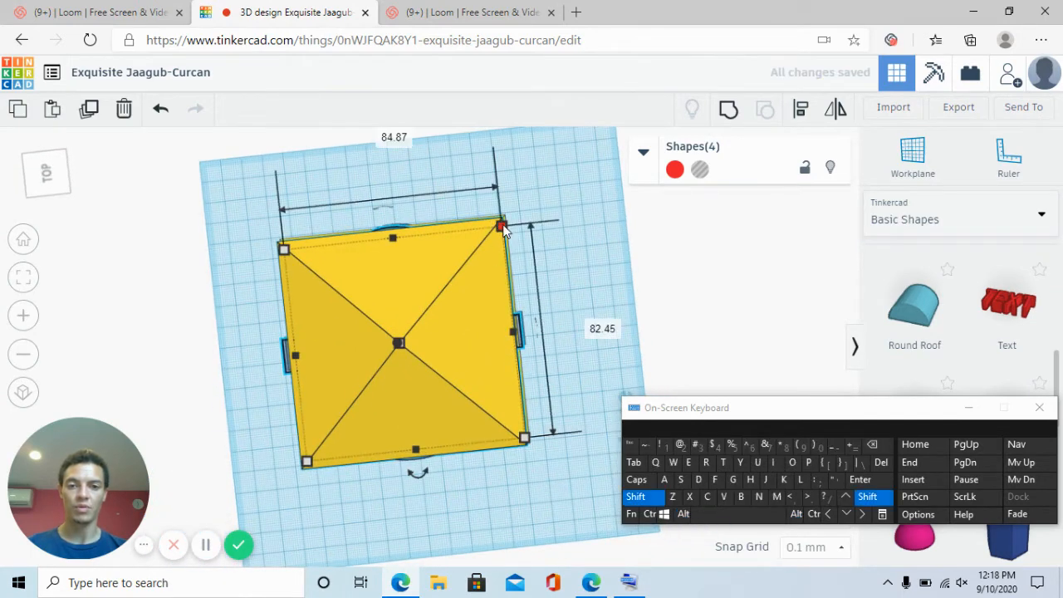
left_click_drag(483, 236, 461, 280, "shift")
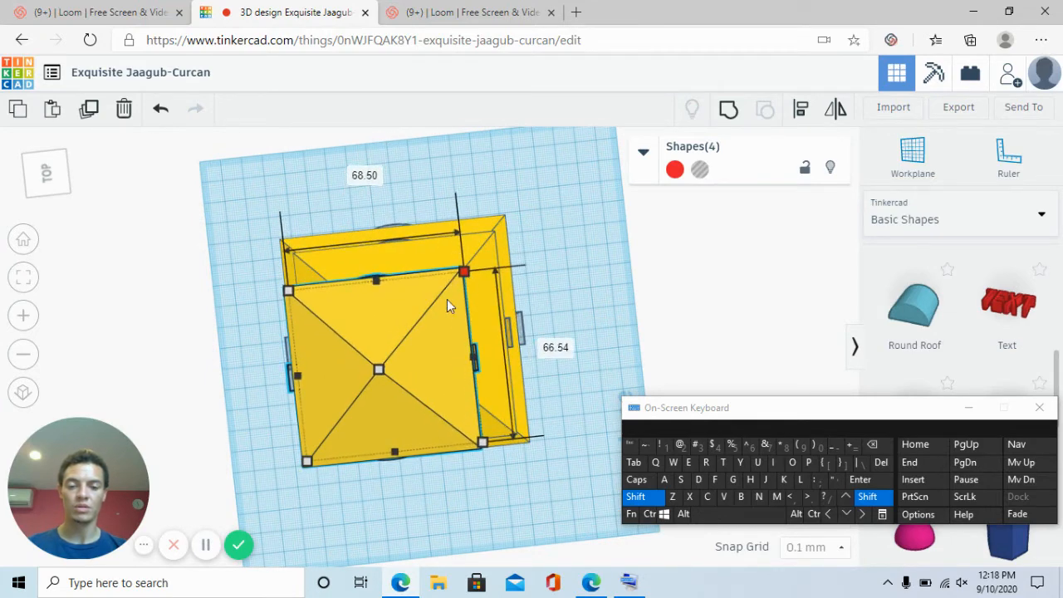
mouse_move(437, 366)
left_mouse_down()
mouse_move(466, 352)
mouse_move(449, 351)
left_mouse_up()
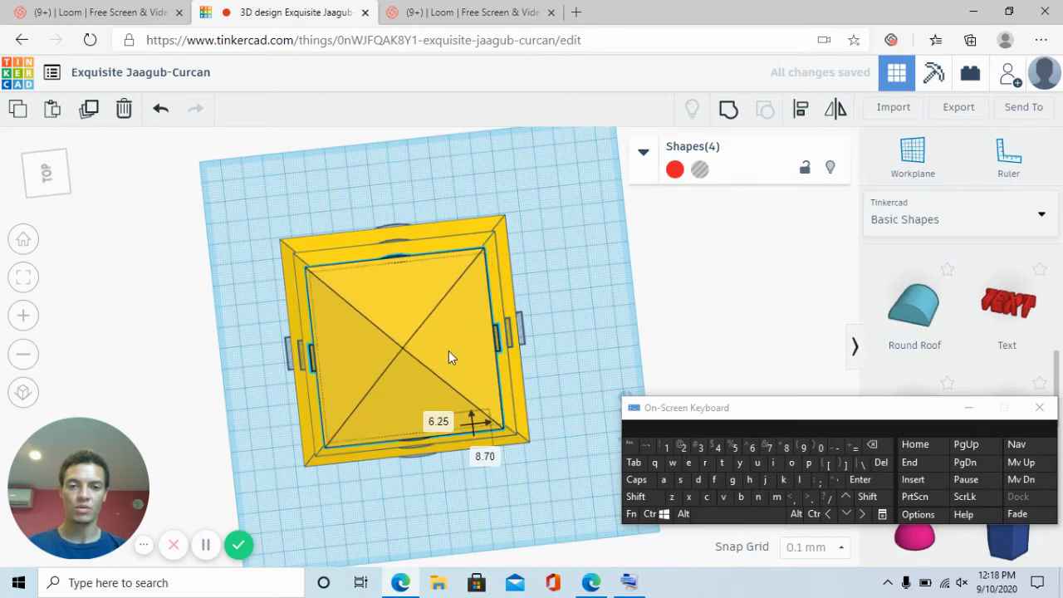
Duplicate the third storey about 19.6 mm upward, scale the copy down proportionally and centre it over the storey below.
right_click_drag(635, 351, 618, 253)
scroll(460, 164, "down", 5)
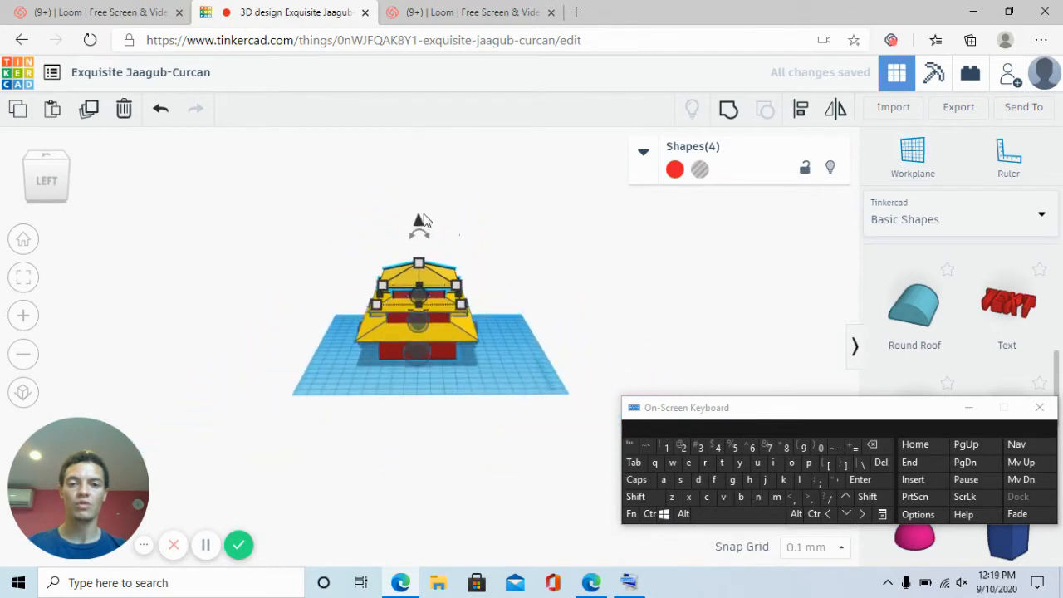
left_click_drag(420, 232, 430, 210)
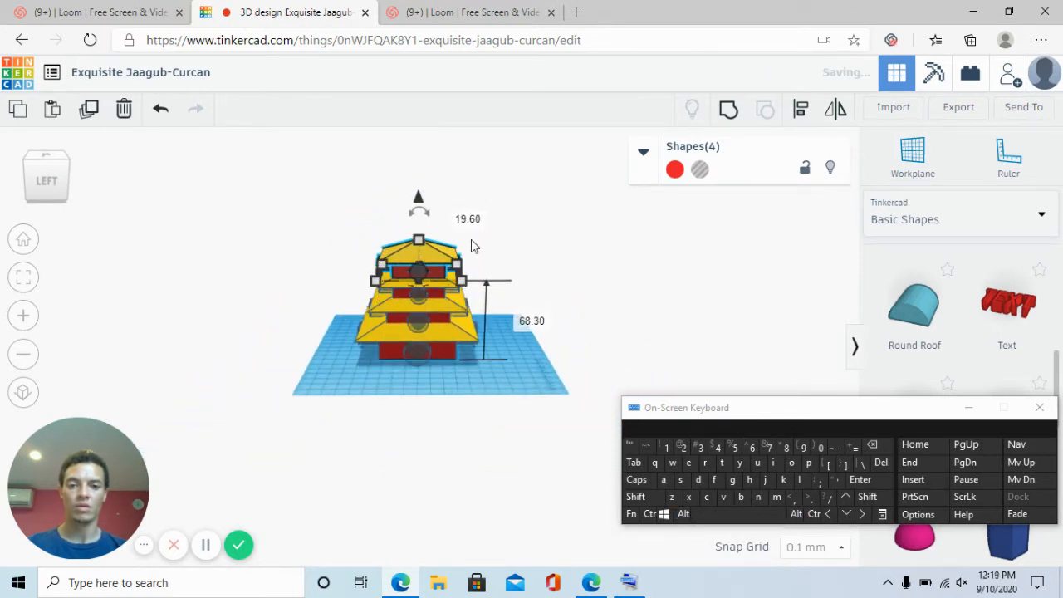
right_click_drag(473, 247, 474, 324)
mouse_move(376, 303)
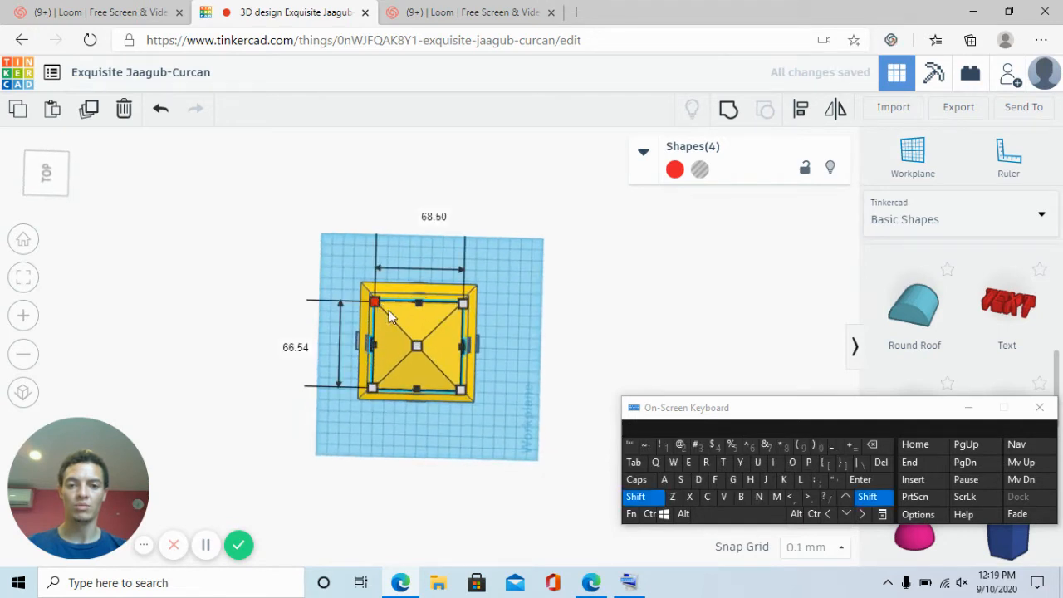
left_click_drag(389, 311, 405, 322, "shift")
left_click_drag(424, 376, 418, 368)
Duplicate the fourth storey about 14.6 mm upward and scale the copy down proportionally as the fifth storey.
right_click_drag(580, 269, 544, 268)
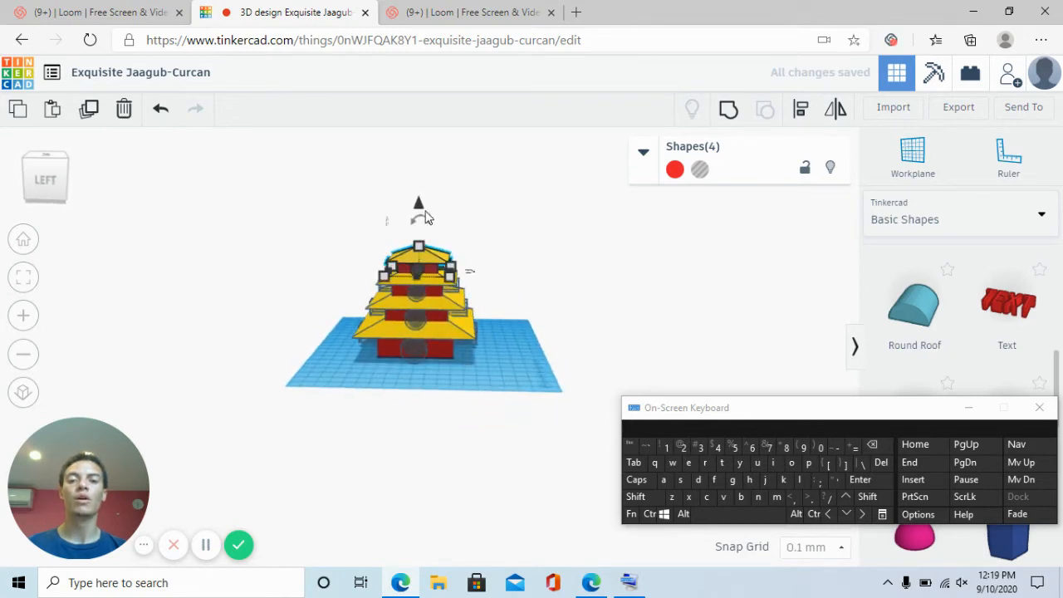
left_click_drag(420, 206, 430, 181)
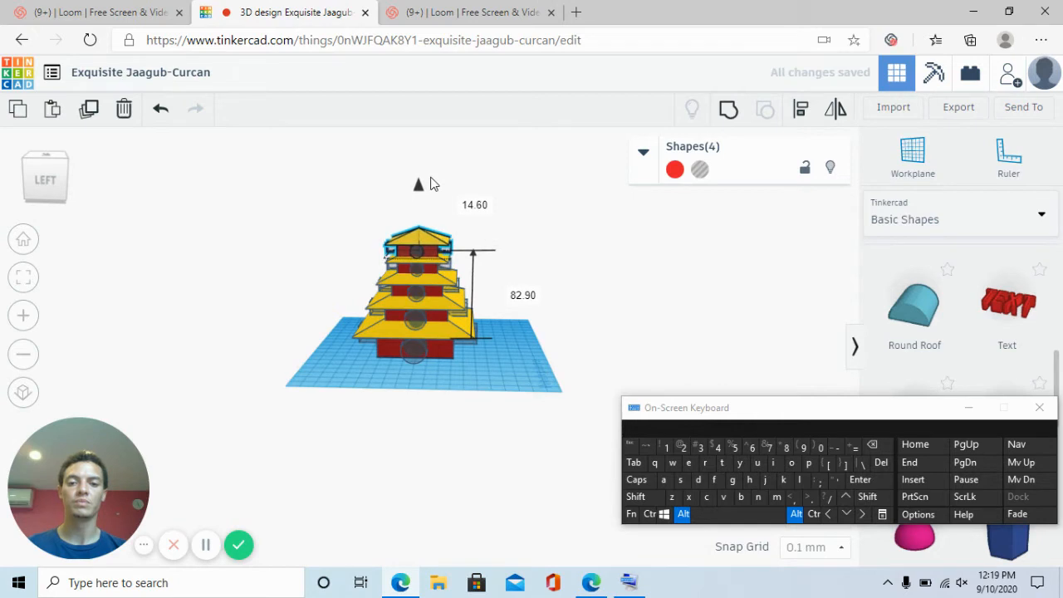
right_click_drag(468, 180, 470, 345)
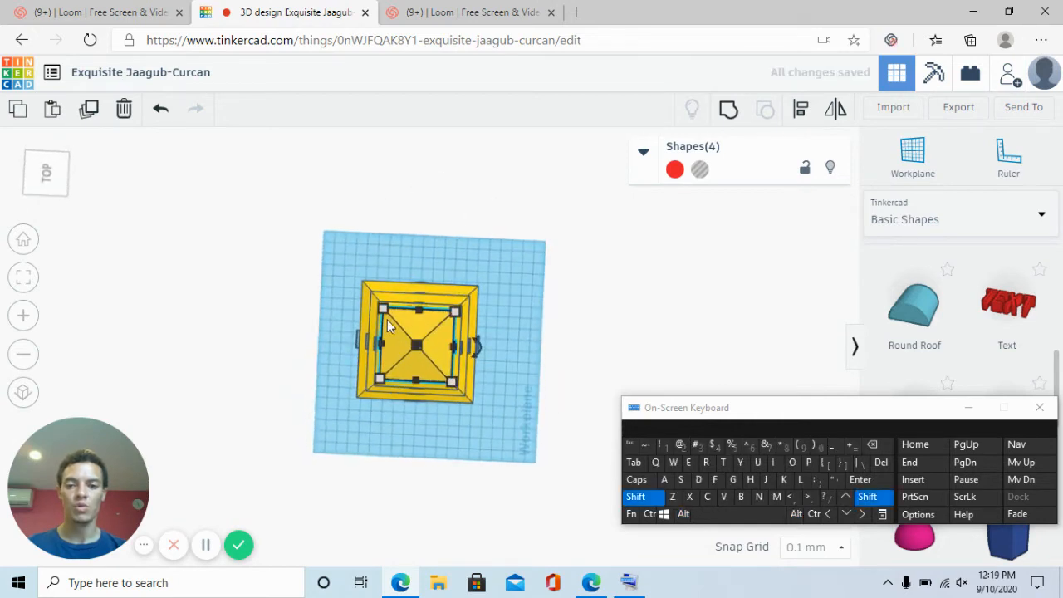
left_click_drag(386, 316, 402, 324, "shift")
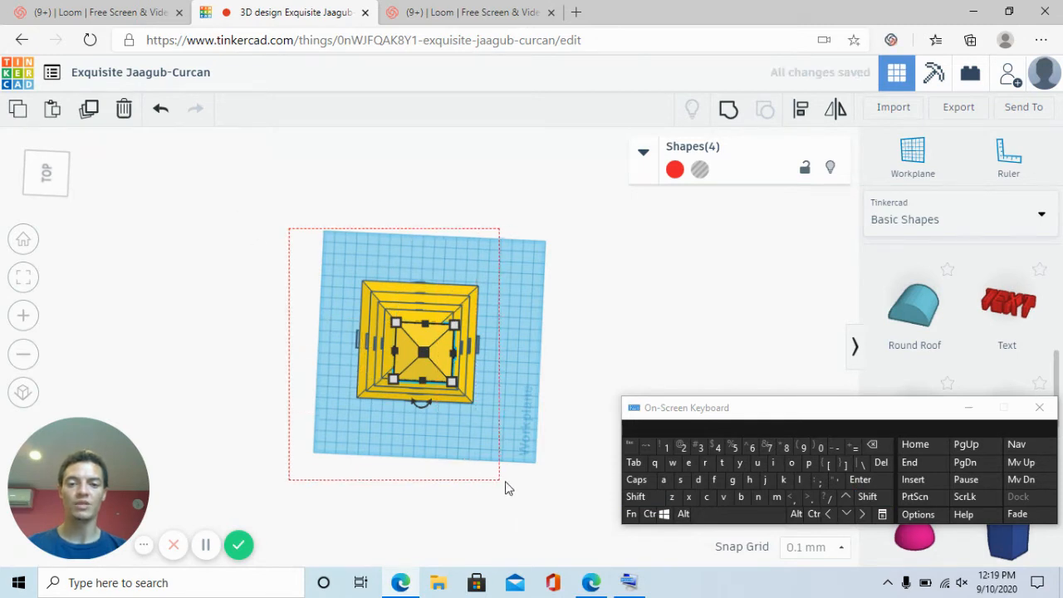
Select all the shapes of the tower and align their centres along both horizontal axes.
key("ctrl+a")
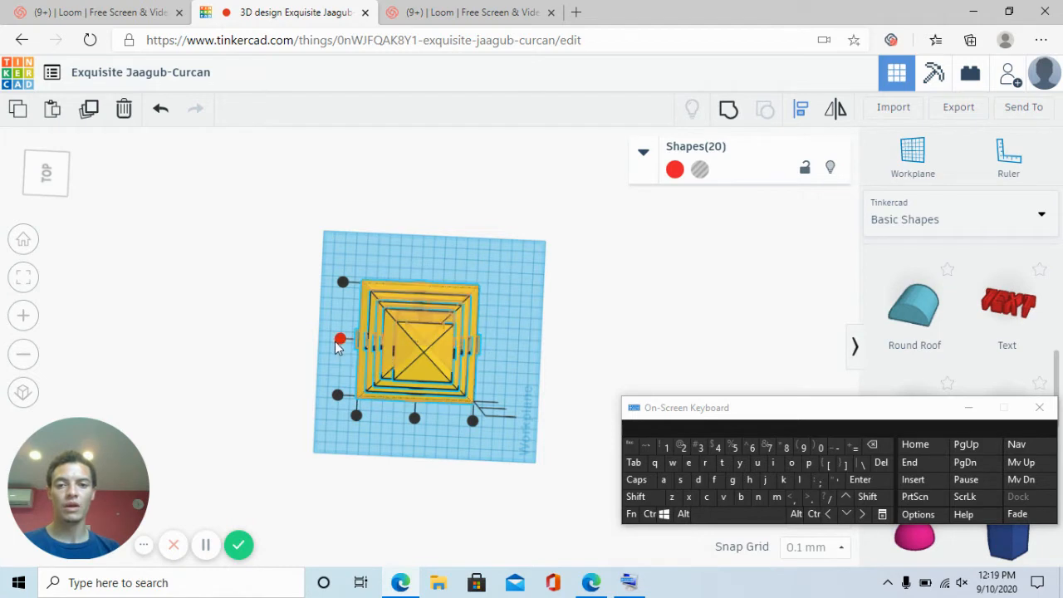
left_click(340, 338)
left_click(414, 418)
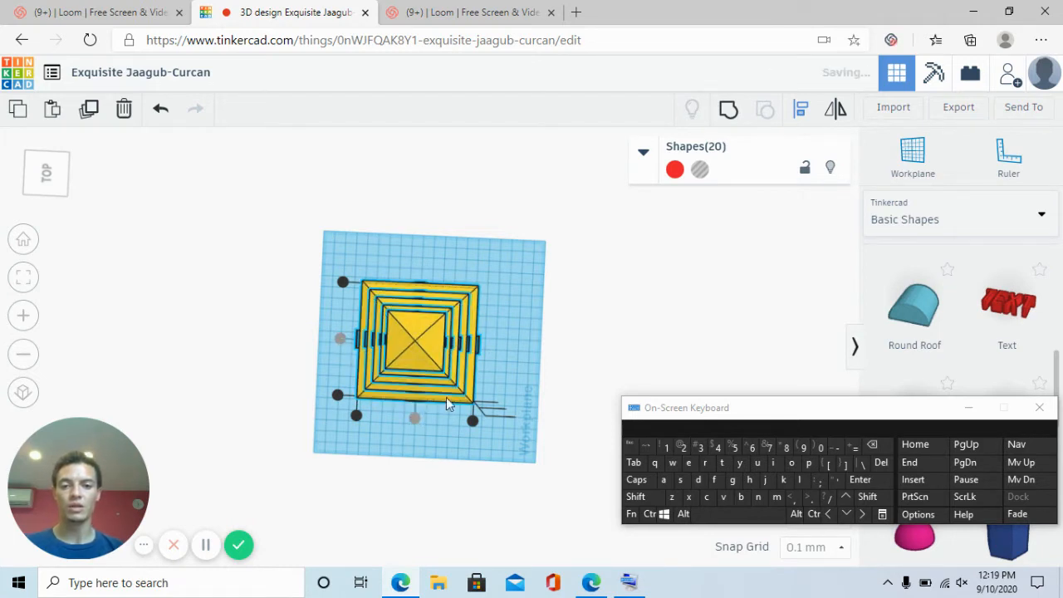
left_click(551, 274)
Move the On-Screen Keyboard window clear of the basic shapes and inspect the five-storey tower from the side and above.
right_click_drag(544, 336, 520, 185)
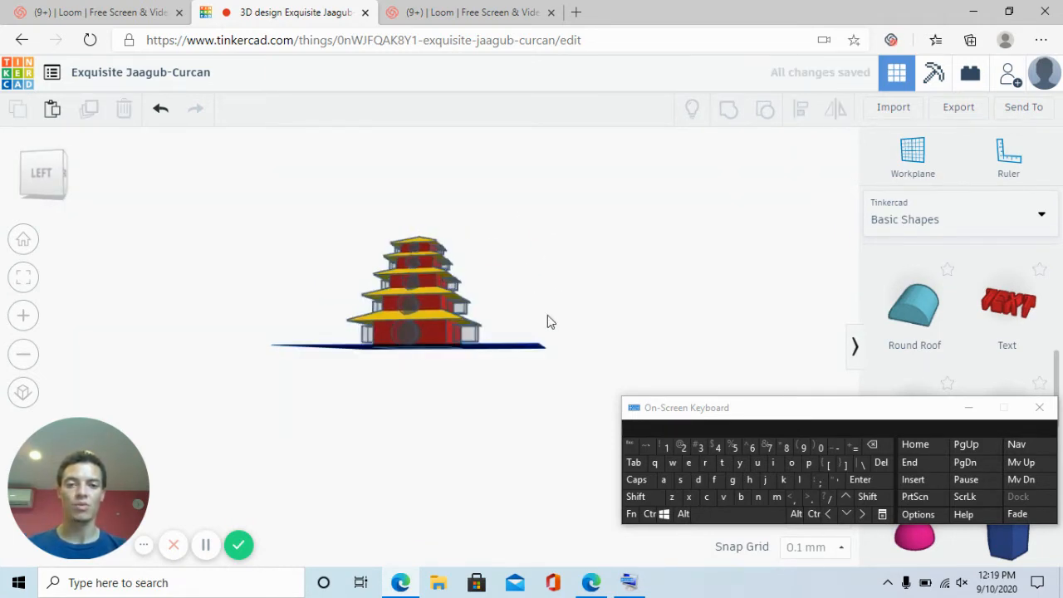
scroll(548, 322, "down", 2)
left_click_drag(902, 416, 581, 440)
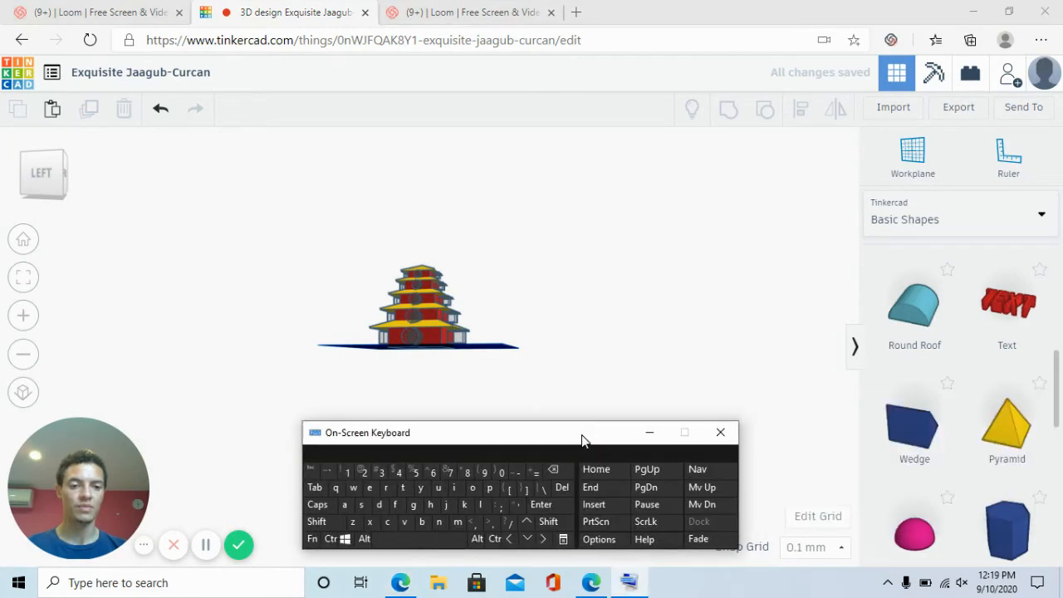
right_click_drag(620, 359, 591, 461)
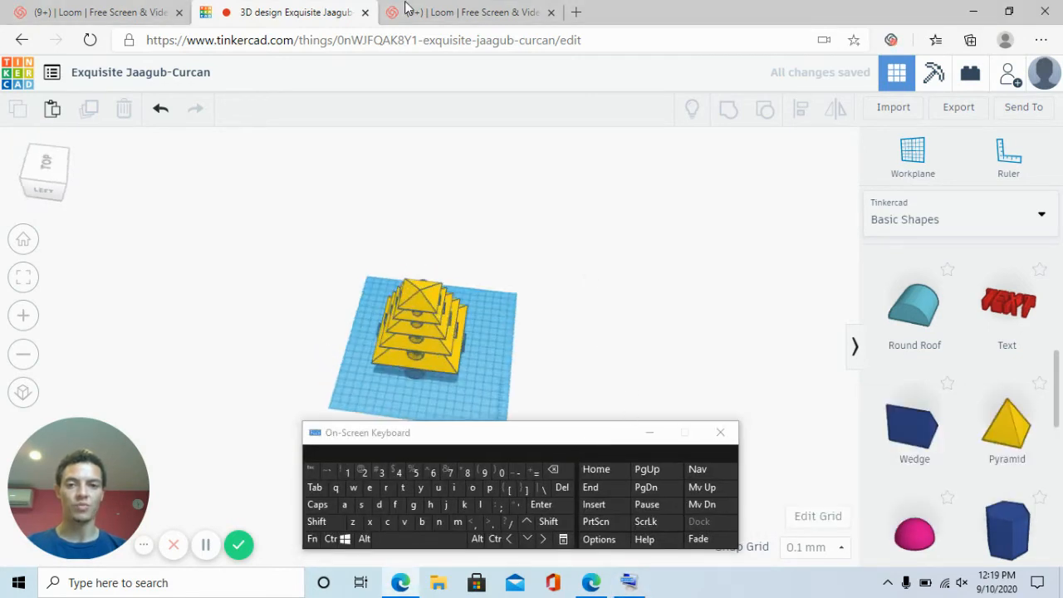
Search Bing for "pagoda" in a new browser tab and browse the image results.
left_click(576, 13)
type("pao")
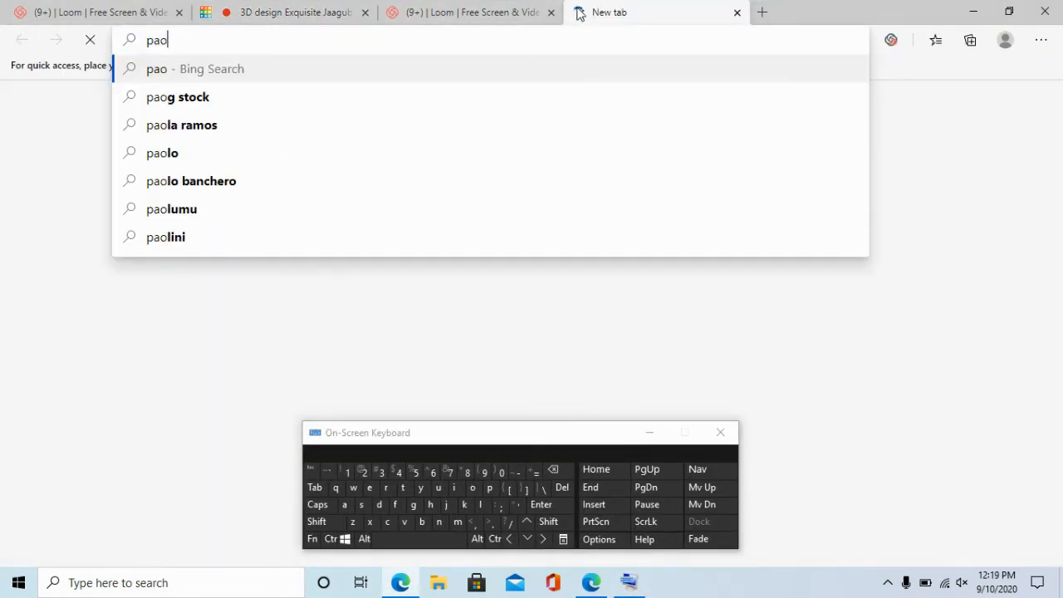
key("BackSpace")
type("goda")
key("Return")
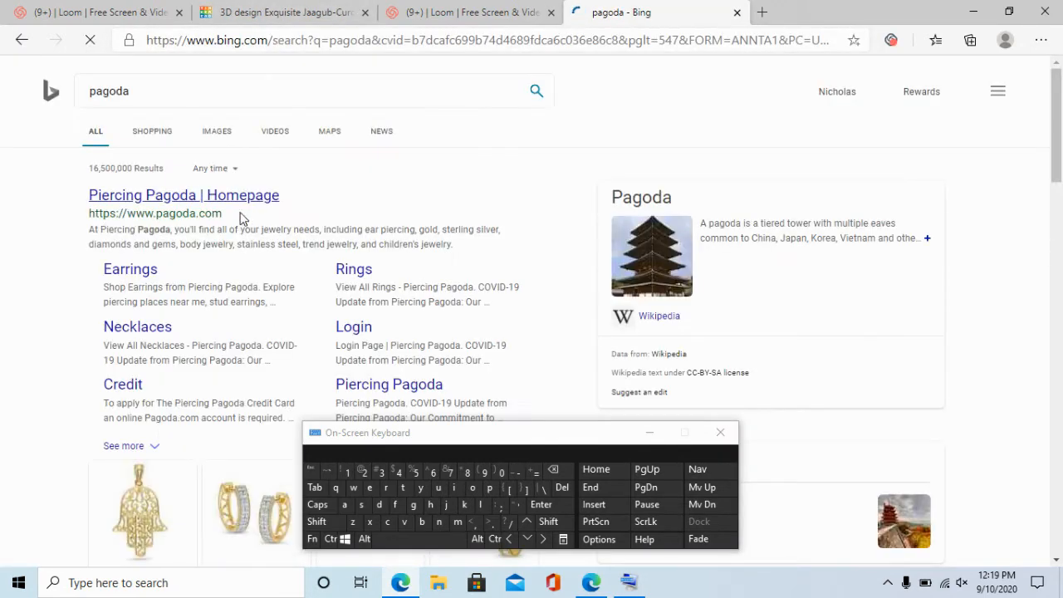
left_click(226, 135)
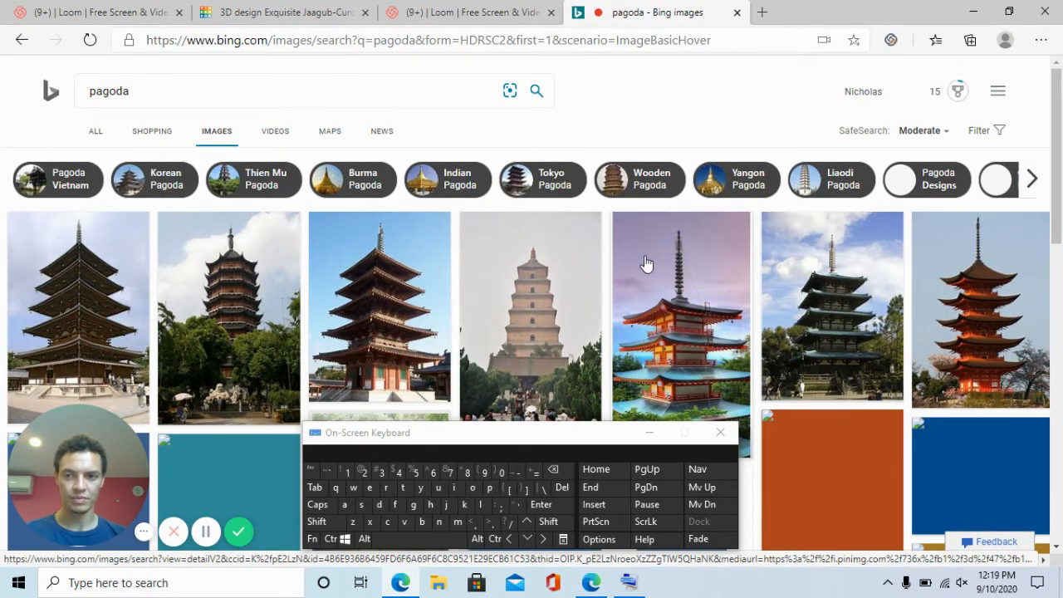
scroll(646, 265, "down", 5)
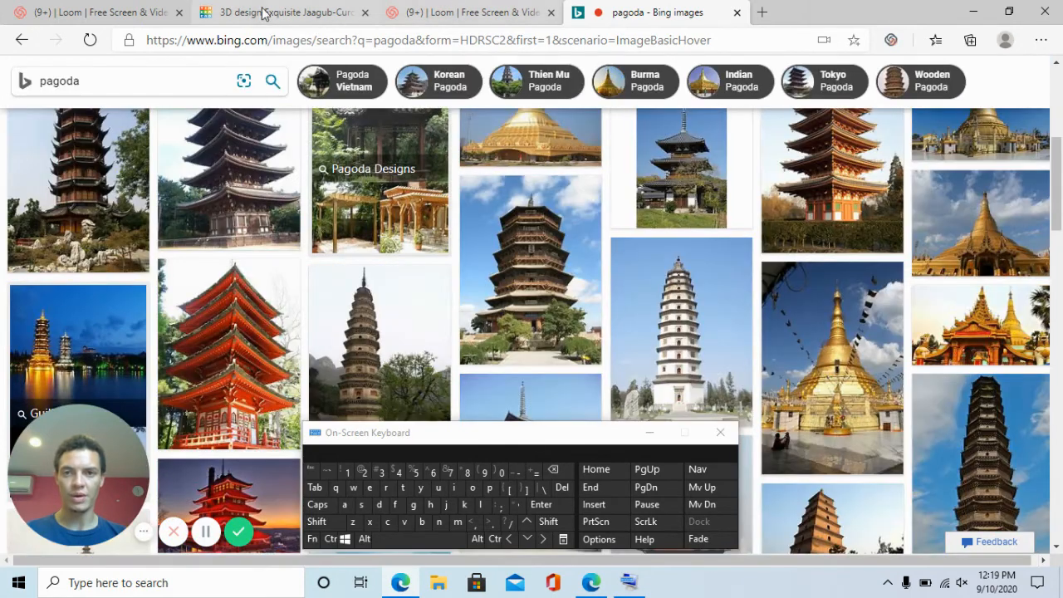
Return to the Tinkercad design and place a new pyramid on the workplane in front of the tower.
left_click(264, 13)
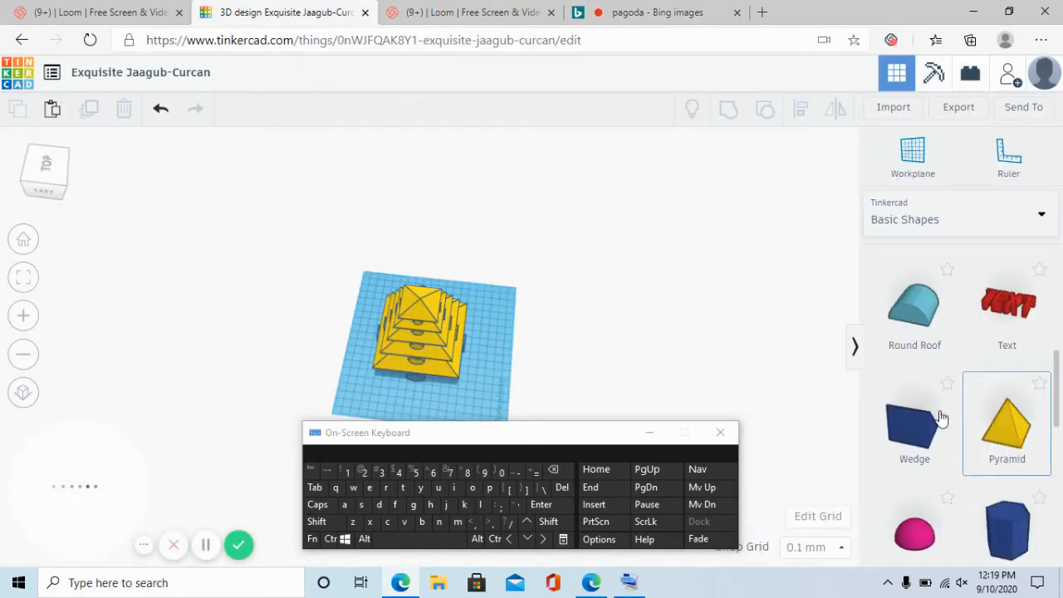
left_click_drag(941, 415, 391, 409)
right_click_drag(526, 357, 524, 267)
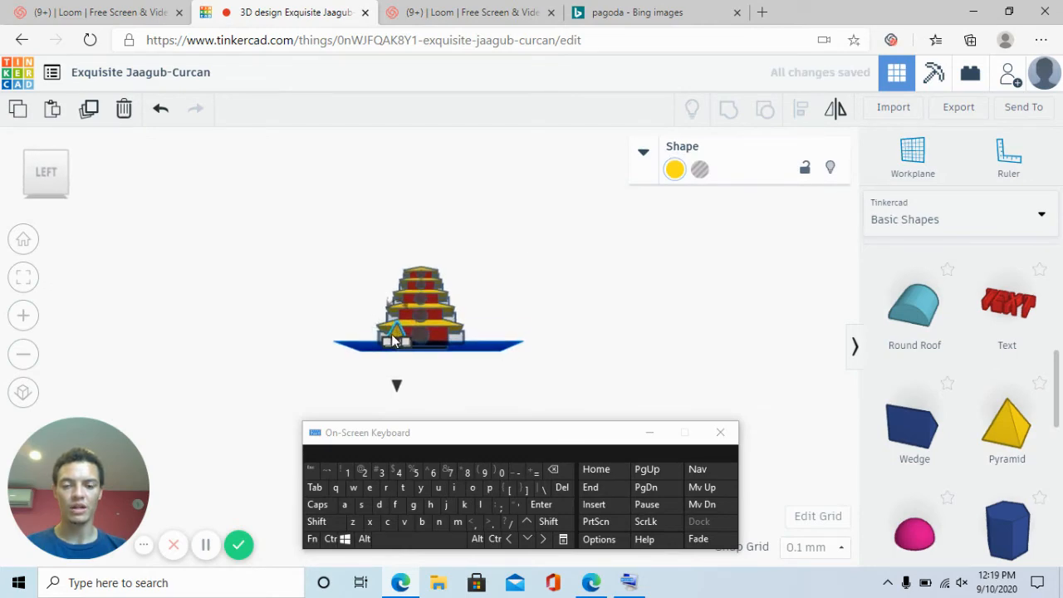
scroll(392, 334, "up", 10)
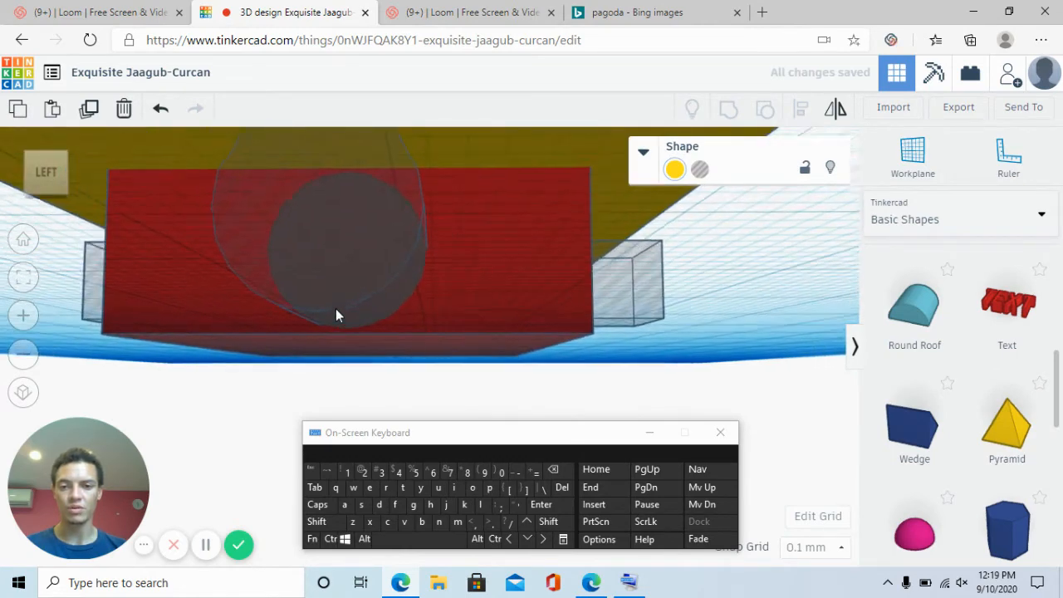
scroll(336, 308, "down", 5)
left_click_drag(419, 338, 454, 359)
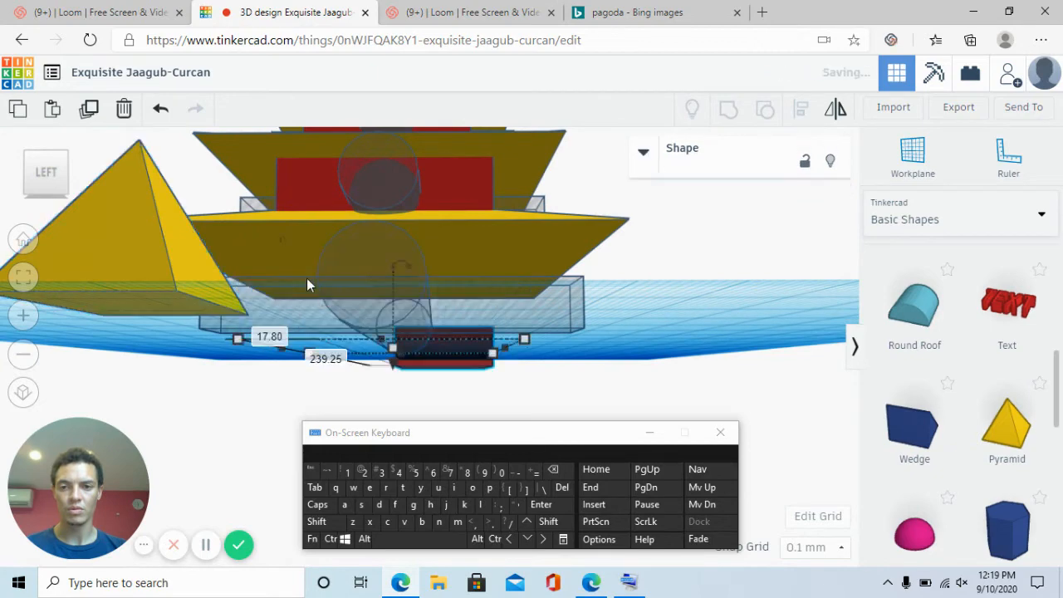
right_click_drag(307, 280, 328, 287)
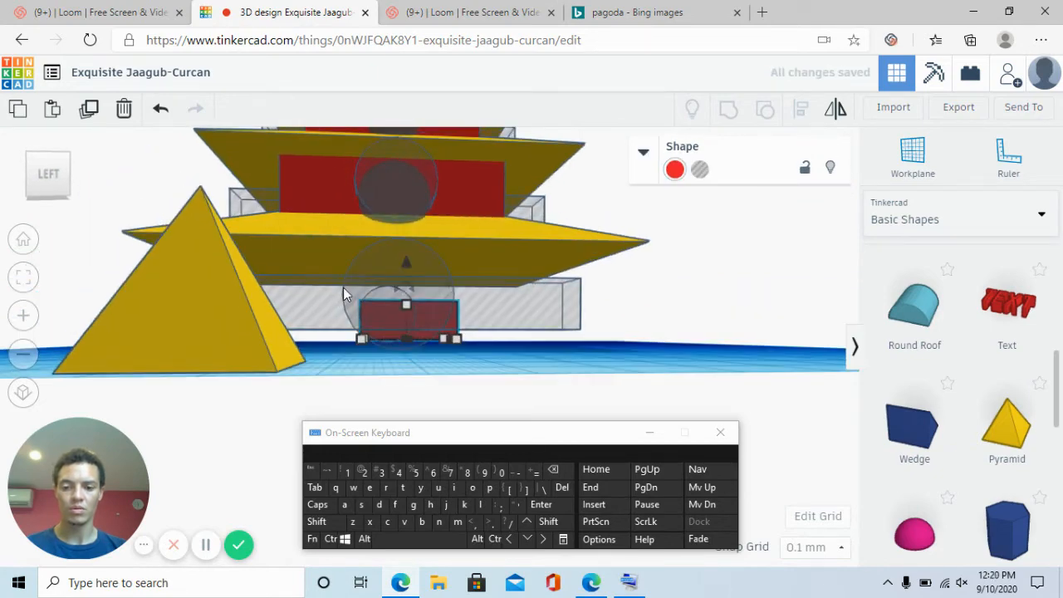
key("ctrl+z")
Select the new pyramid in front of the tower and stretch its height to about 194 mm.
scroll(209, 223, "down", 5)
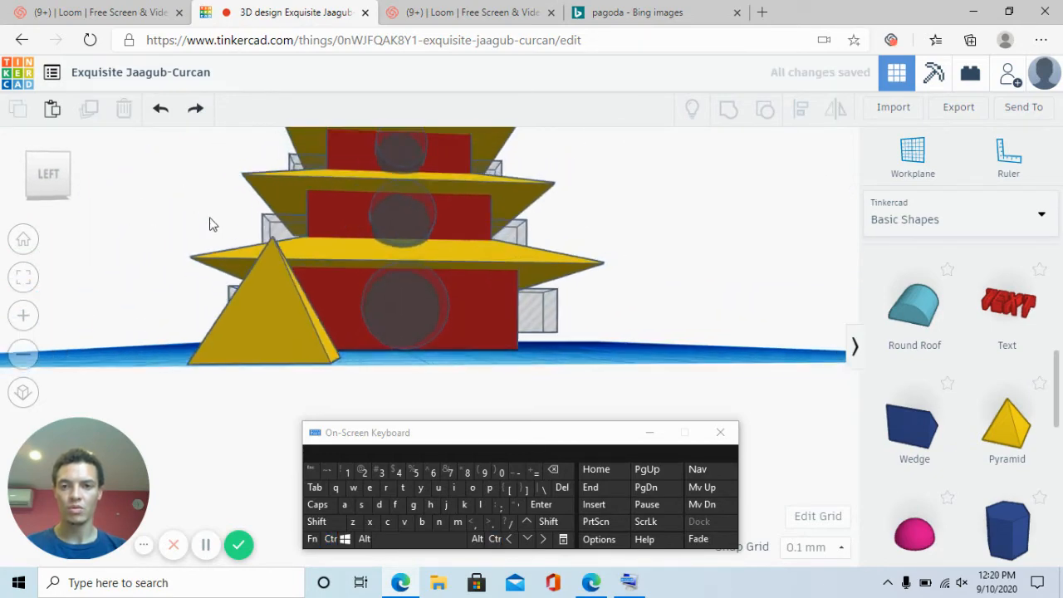
left_click(309, 285)
left_click(309, 281)
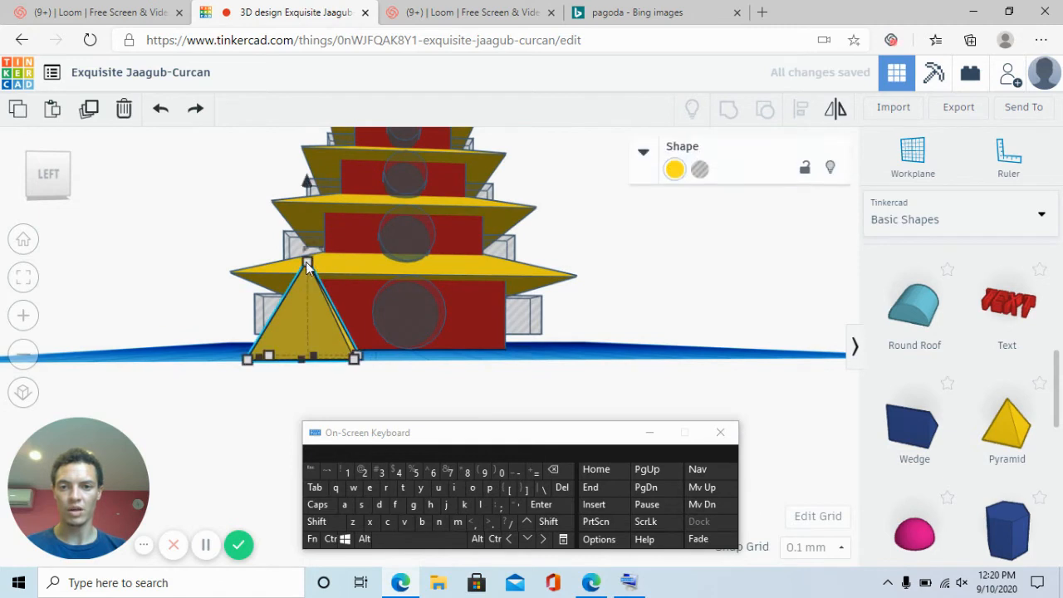
scroll(390, 311, "down", 5)
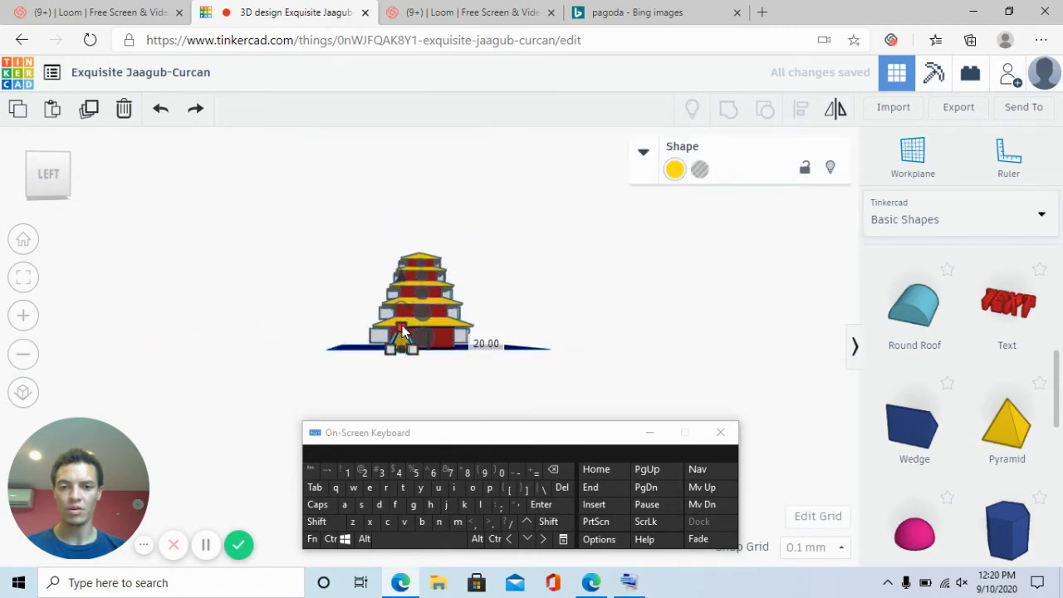
left_click_drag(420, 192, 418, 148)
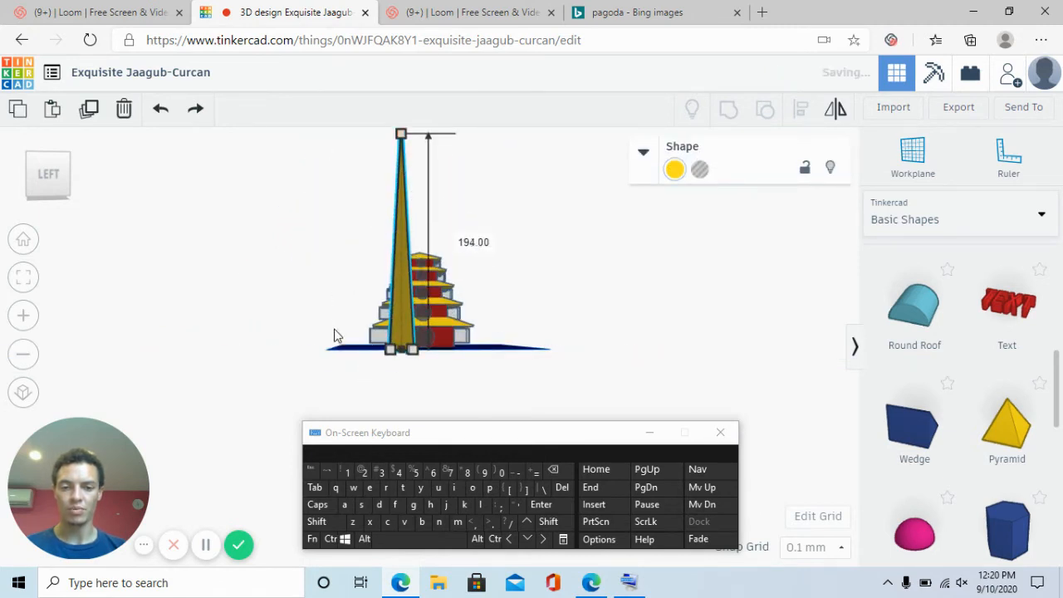
Centre the tall pyramid on the tower by selecting all shapes and aligning them to the middle along both horizontal axes.
right_click_drag(336, 335, 374, 288)
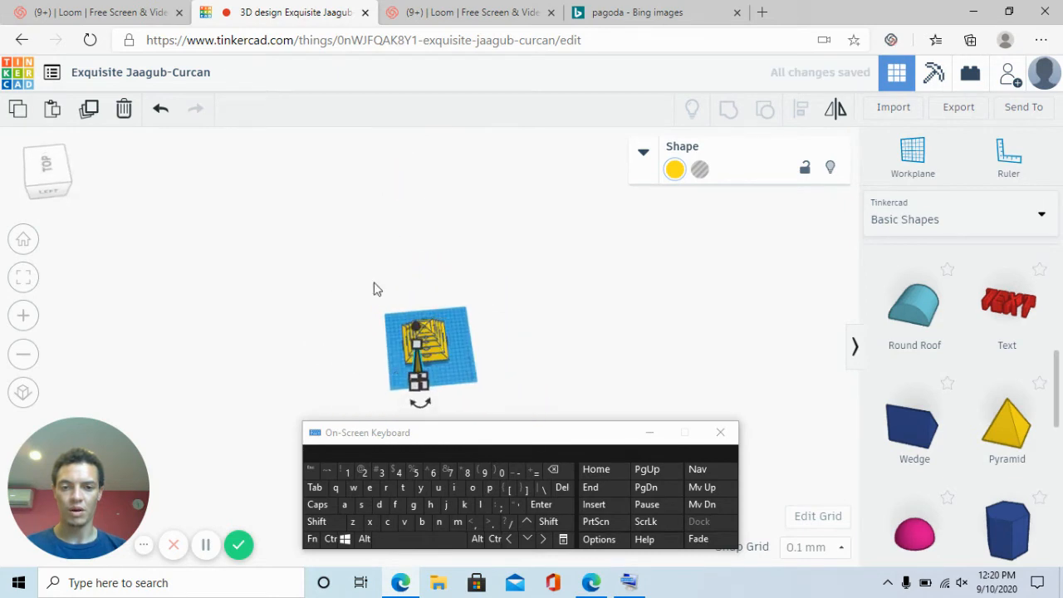
key("ctrl+a")
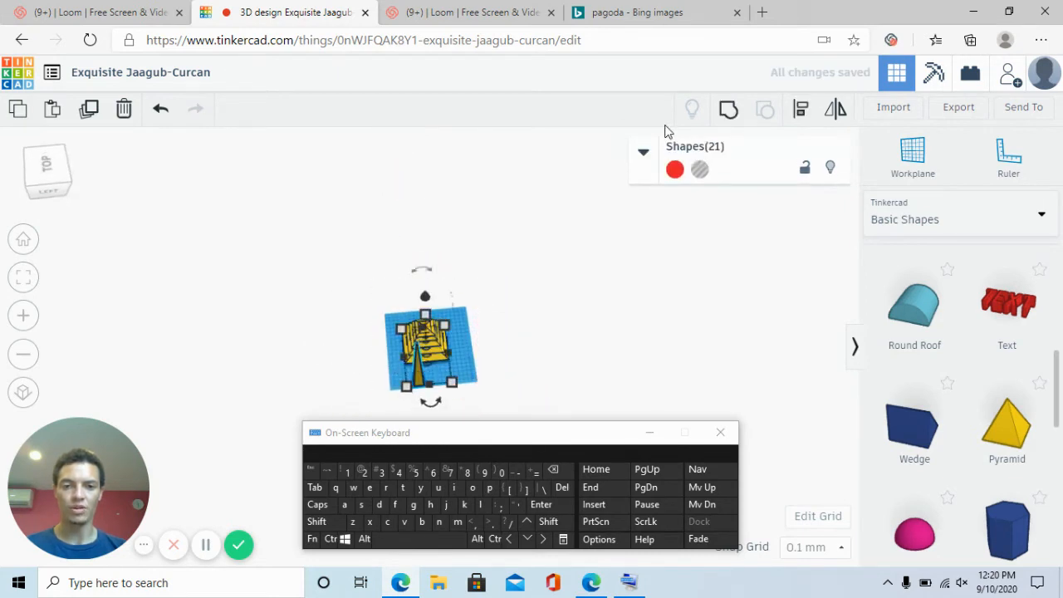
left_click(802, 114)
left_click(431, 405)
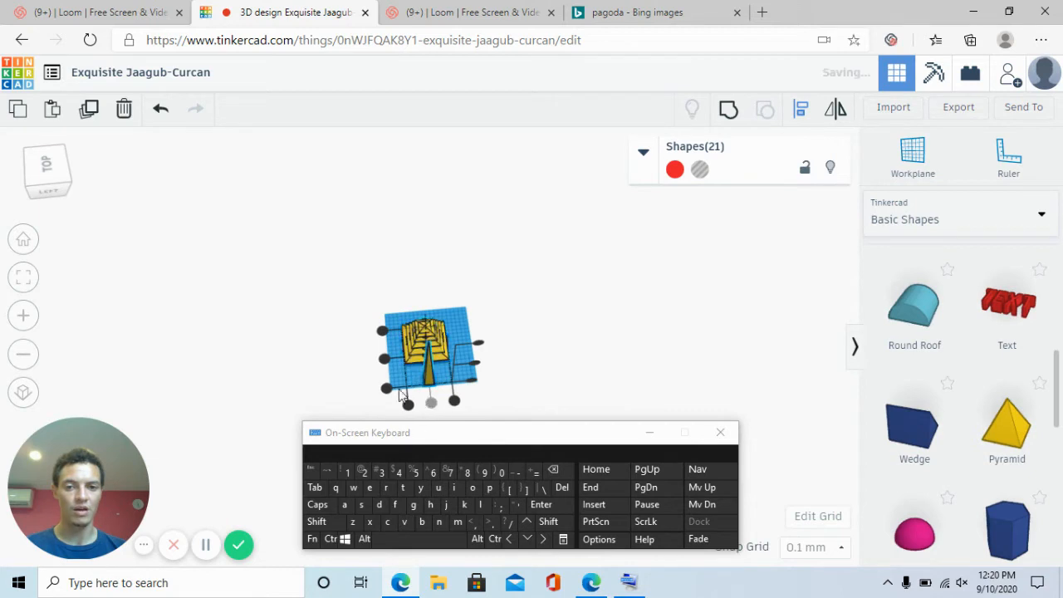
left_click(384, 360)
right_click_drag(570, 390, 330, 307)
scroll(428, 320, "up", 5)
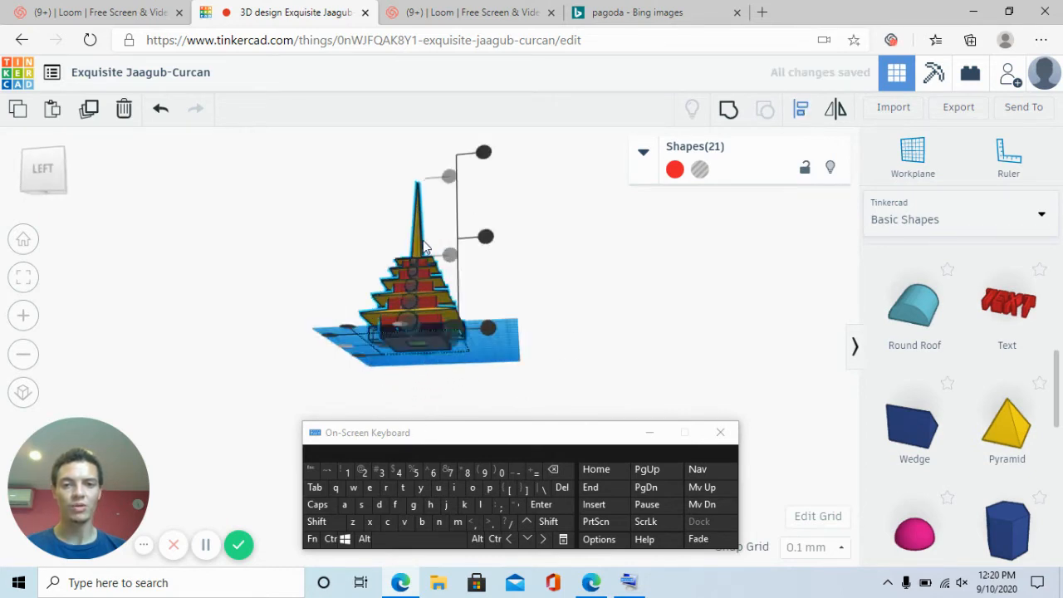
scroll(315, 207, "down", 2)
right_click_drag(310, 262, 398, 261)
right_click_drag(539, 290, 510, 240)
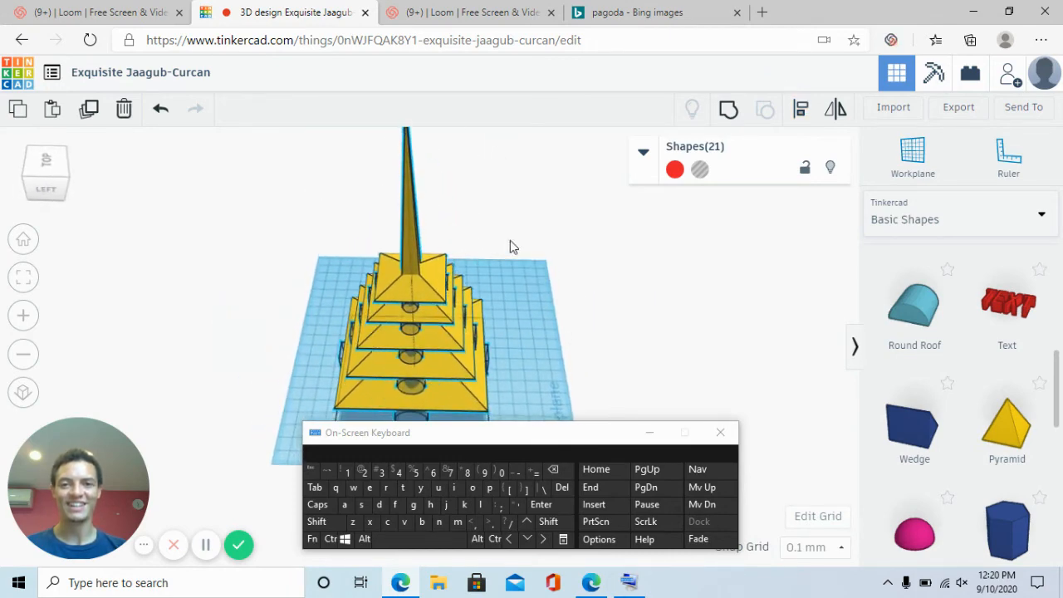
Shorten the spire pyramid on top of the tower to a height of about 145 mm.
left_click(446, 225)
scroll(438, 245, "down", 1)
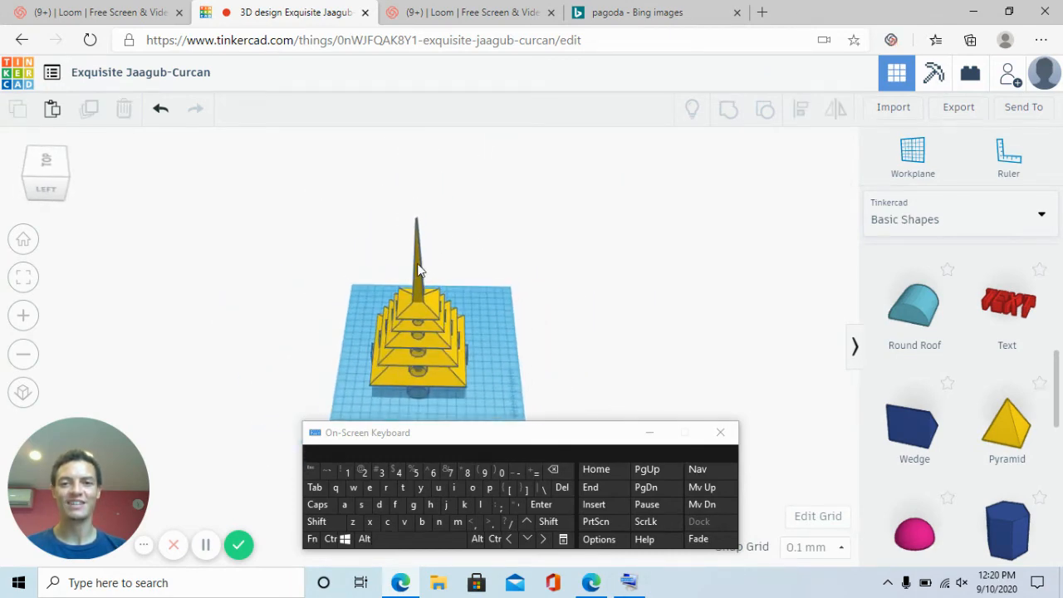
left_click(420, 234)
left_click_drag(416, 224, 414, 255)
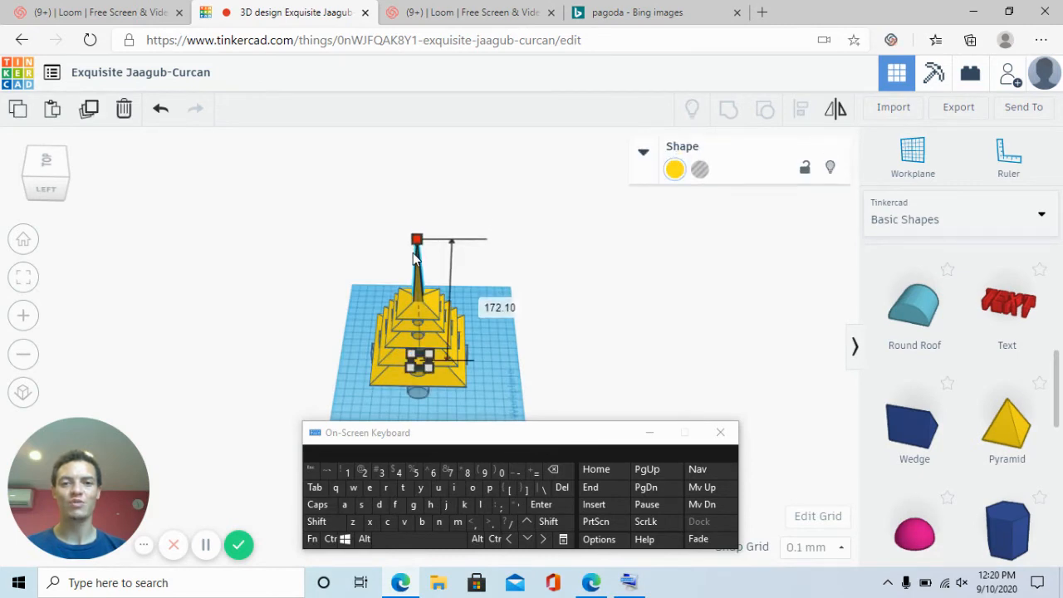
left_click(596, 327)
right_click_drag(596, 327, 561, 290)
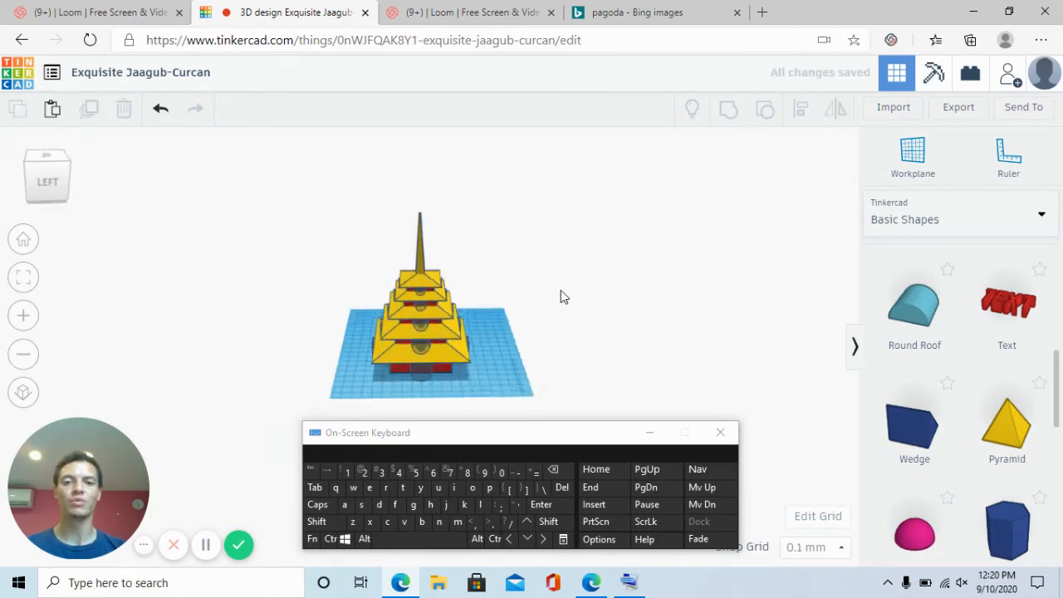
left_click(421, 248)
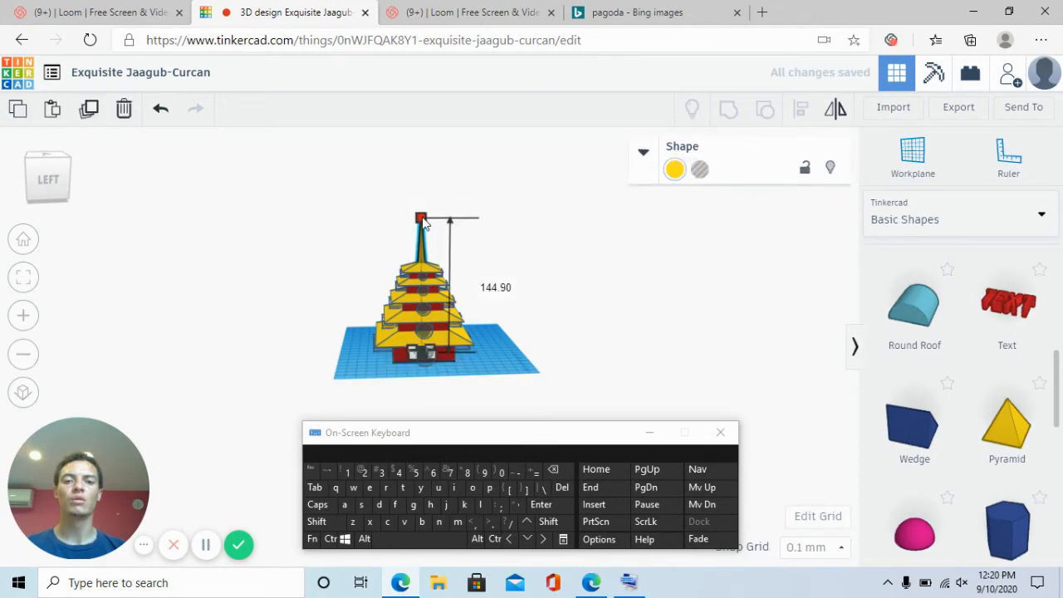
left_click(561, 287)
Select the complete pagoda with its holes and spire and group everything into one shape.
right_click_drag(530, 320, 532, 349)
scroll(533, 350, "down", 2)
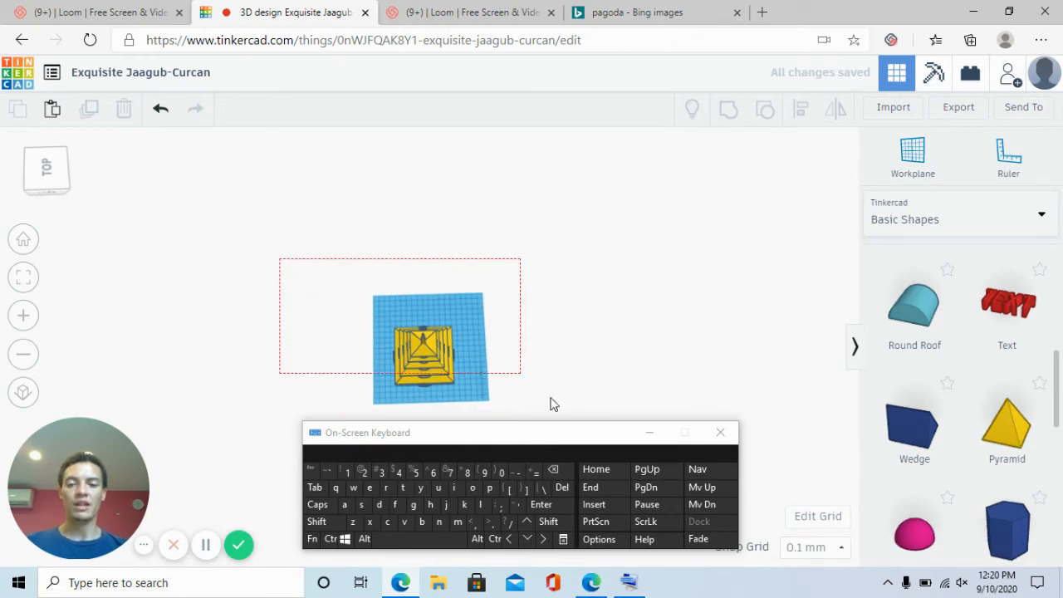
left_click_drag(576, 408, 574, 411)
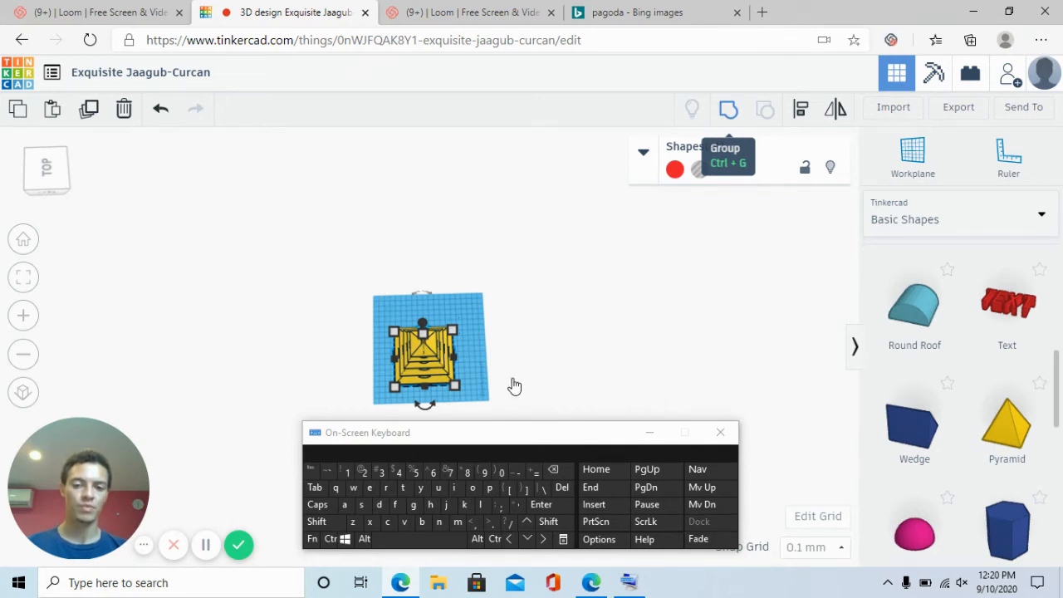
key("ctrl+g")
right_click_drag(563, 275, 558, 249)
scroll(383, 325, "up", 4)
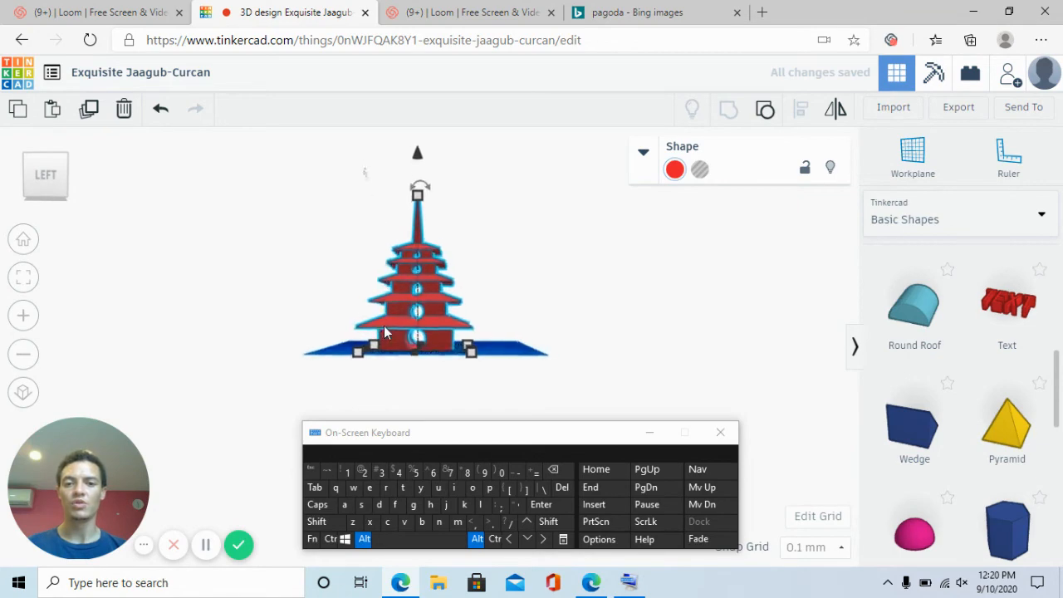
Minimize the On-Screen Keyboard and examine the round openings in the grouped pagoda's storeys up close.
left_click(650, 432)
right_click_drag(605, 309, 269, 371)
scroll(443, 301, "up", 5)
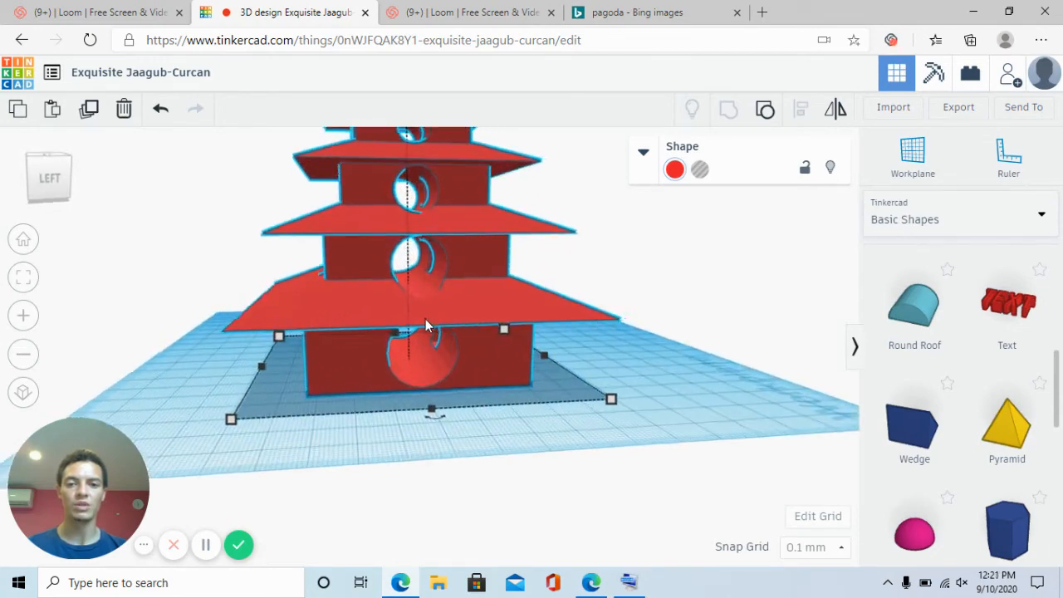
scroll(406, 241, "down", 10)
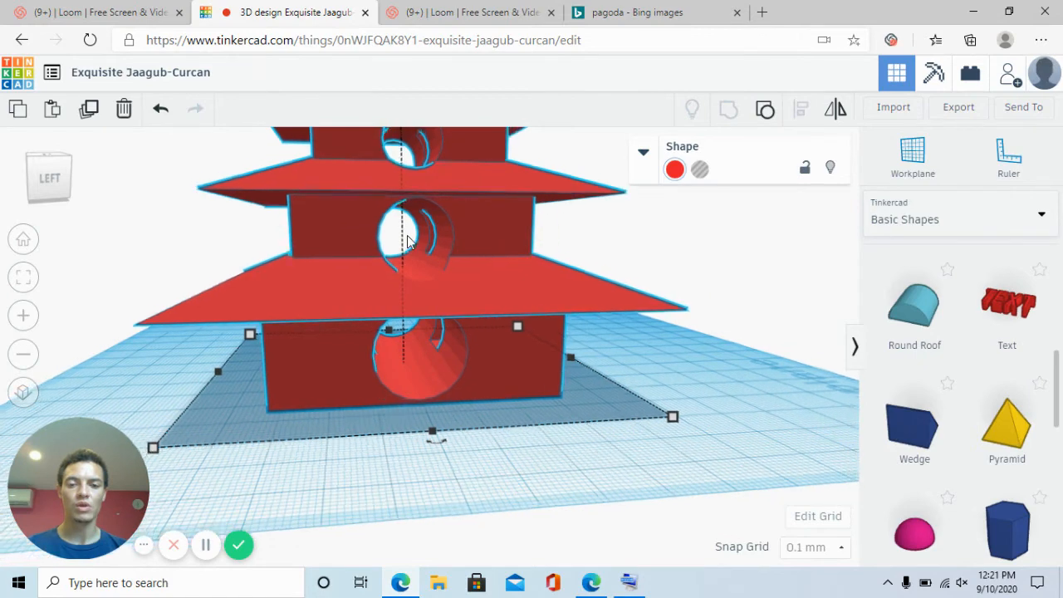
scroll(419, 336, "up", 10)
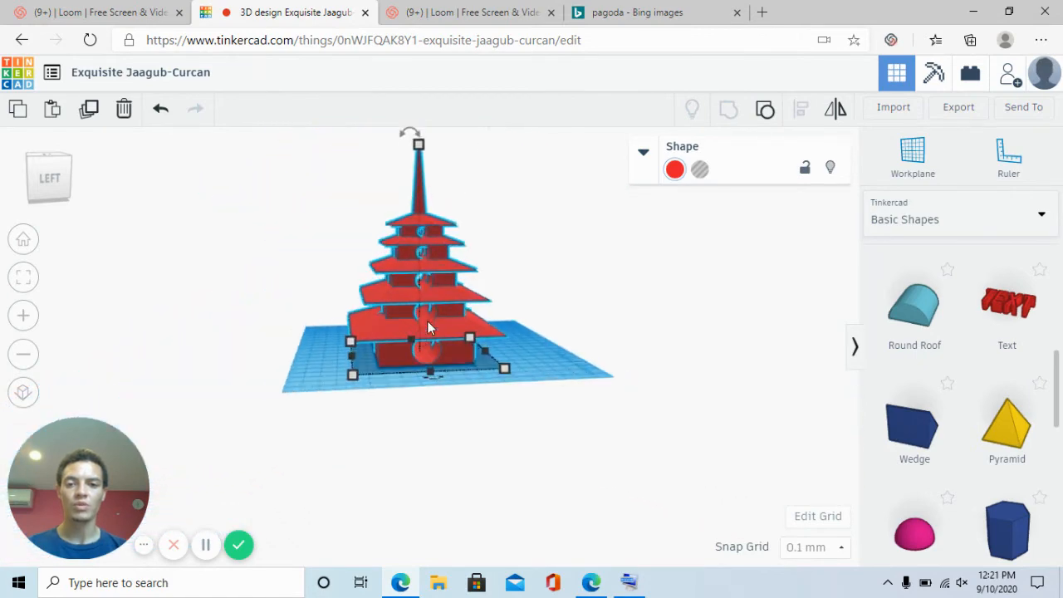
scroll(417, 252, "down", 8)
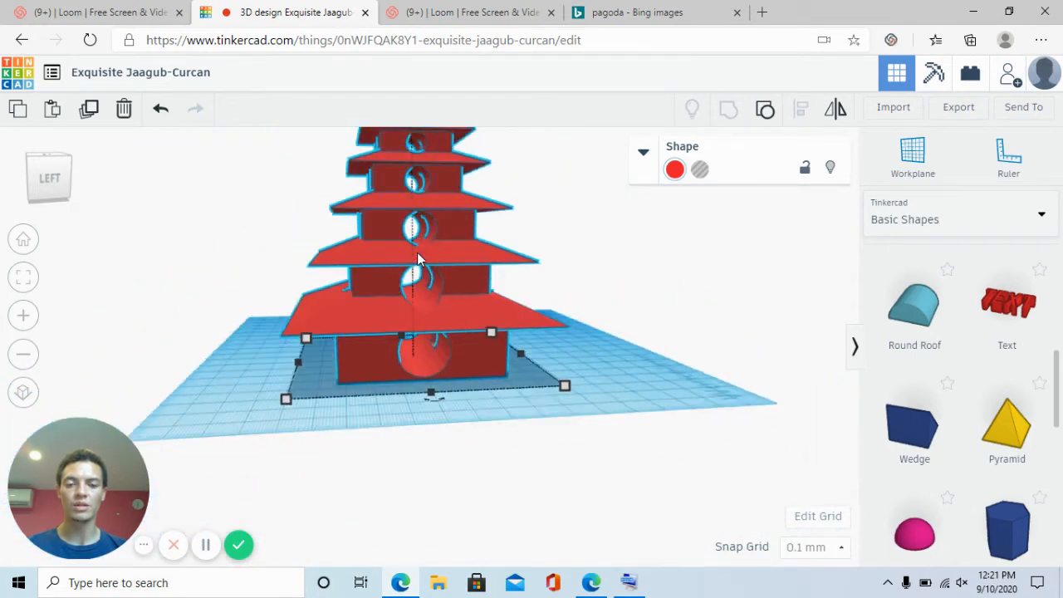
left_click_drag(548, 427, 550, 424)
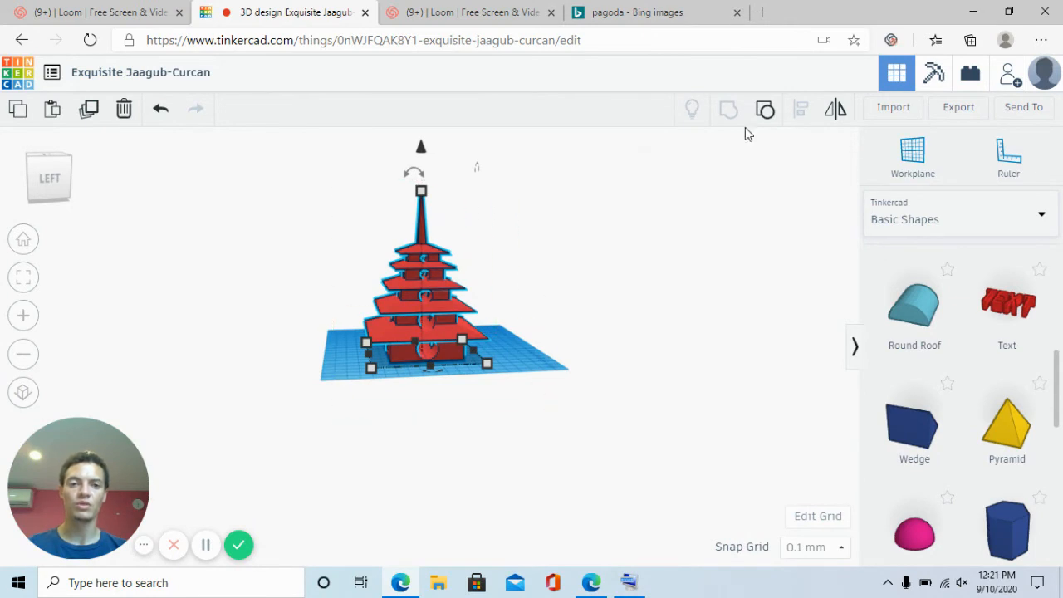
Ungroup the pagoda into its separate shapes and view the storeys straight from the side.
left_click(766, 111)
scroll(449, 355, "up", 3)
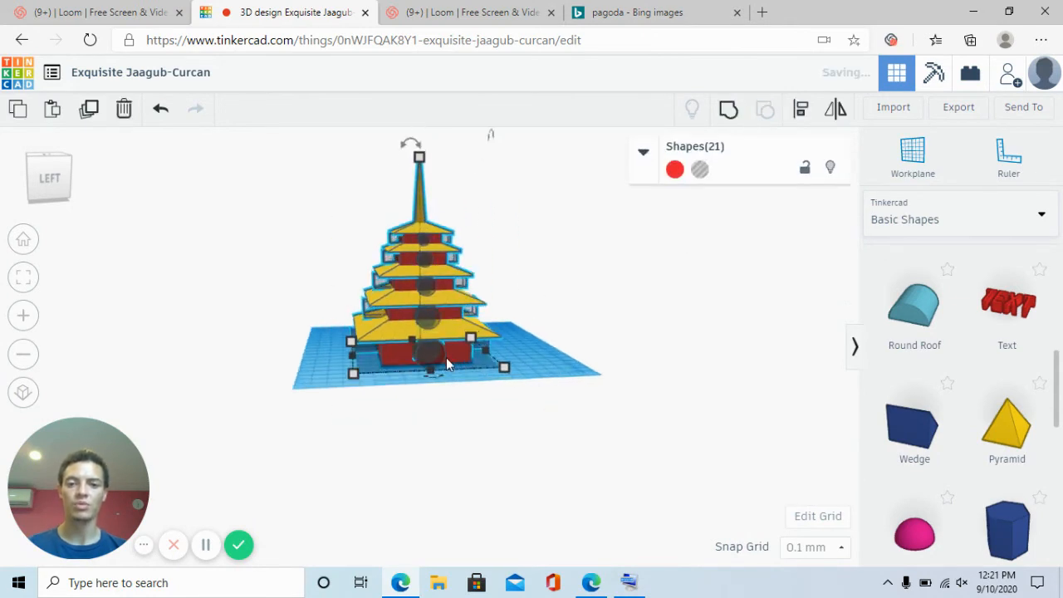
scroll(444, 363, "up", 1)
right_click_drag(544, 362, 551, 305)
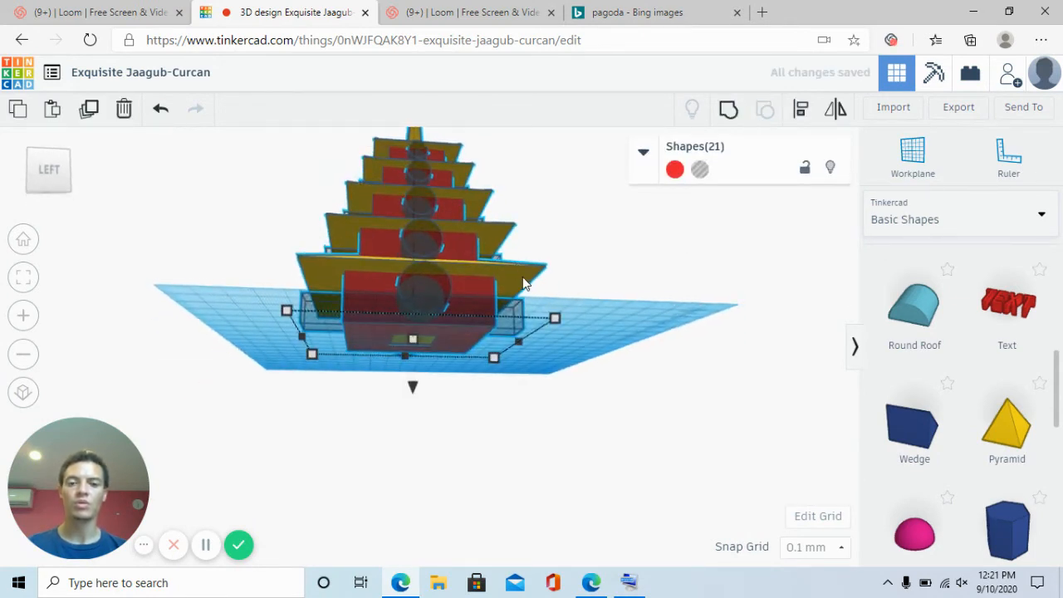
middle_click_drag(525, 281, 525, 374)
right_click_drag(524, 379, 605, 418)
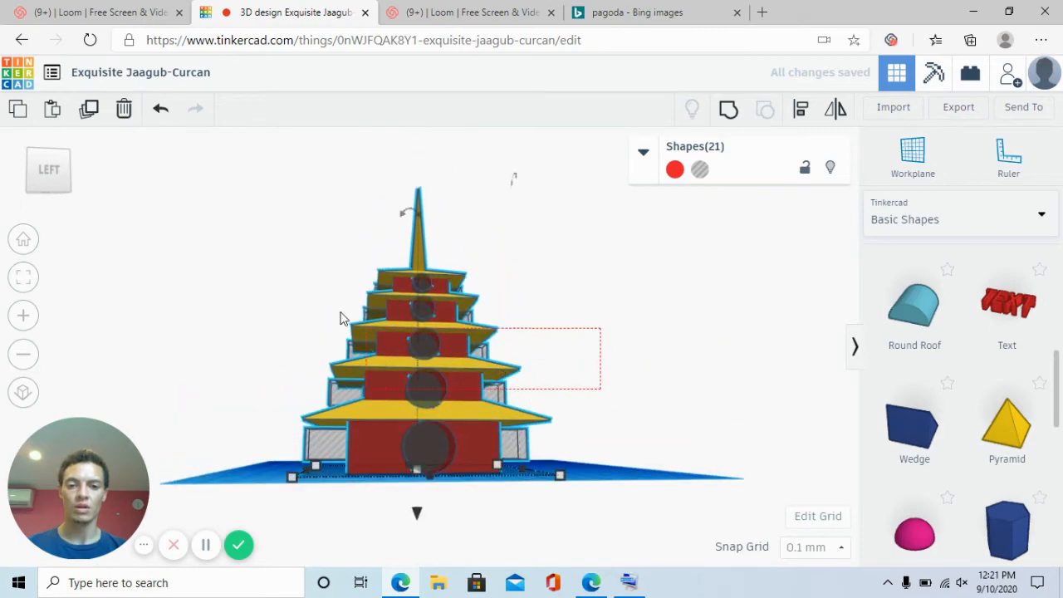
Raise the four upper storeys with their holes, roofs and the spire, leaving the lowest storey and its roof in place.
left_click_drag(290, 201, 285, 174)
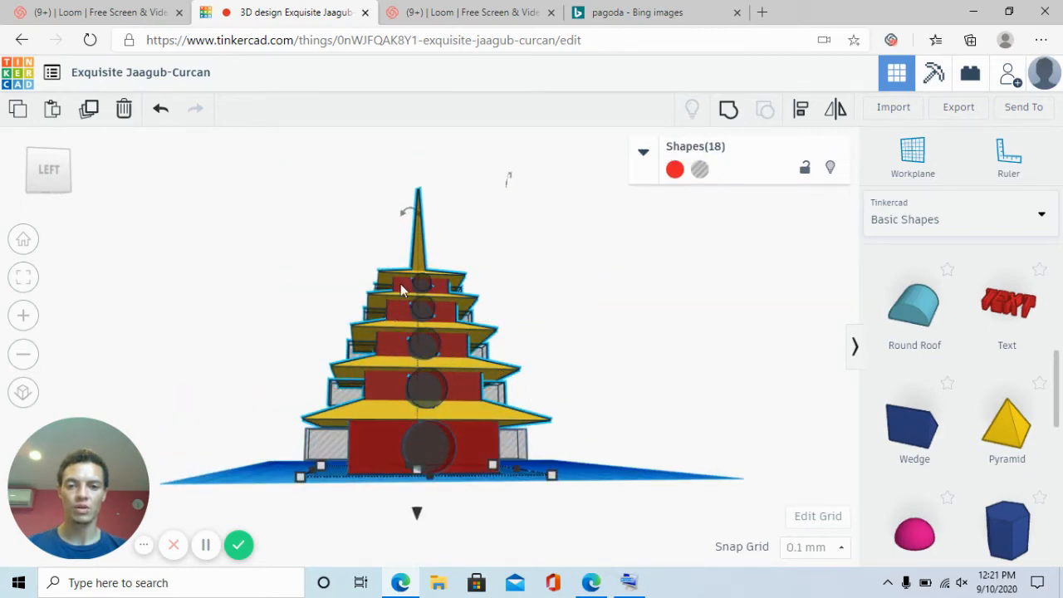
scroll(449, 309, "up", 3)
scroll(448, 309, "down", 3)
right_click_drag(562, 254, 563, 281)
left_click_drag(419, 135, 420, 121)
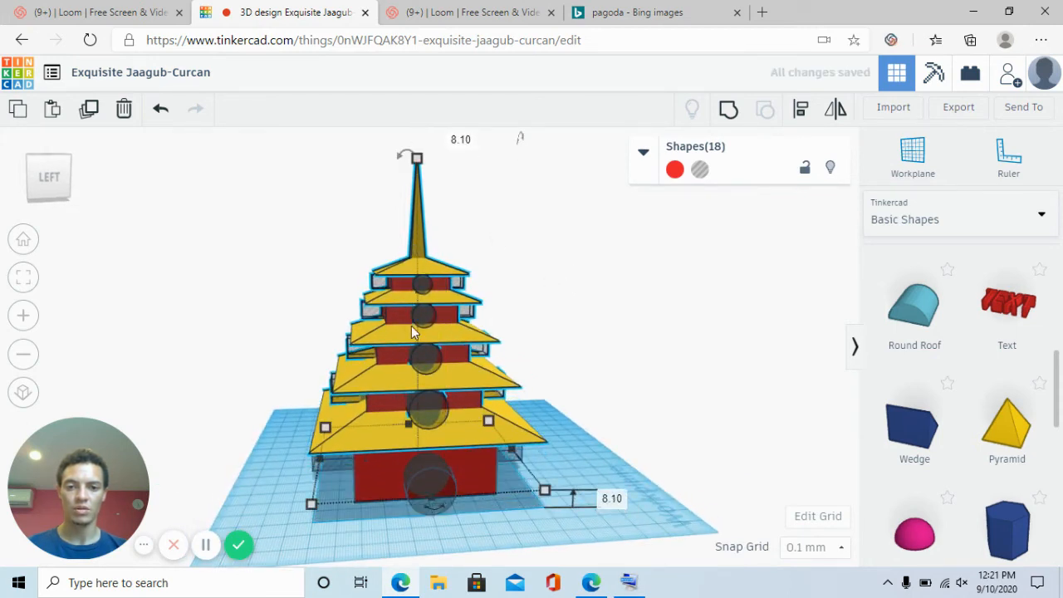
key("ctrl+z")
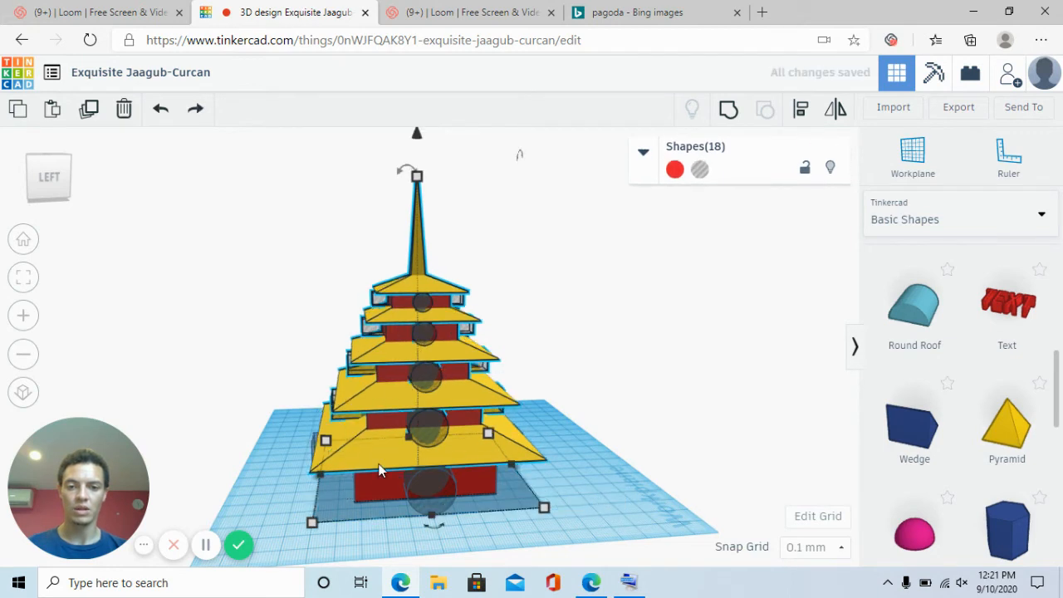
left_click(379, 471, "shift")
left_click_drag(418, 133, 417, 127)
right_click_drag(597, 277, 575, 276)
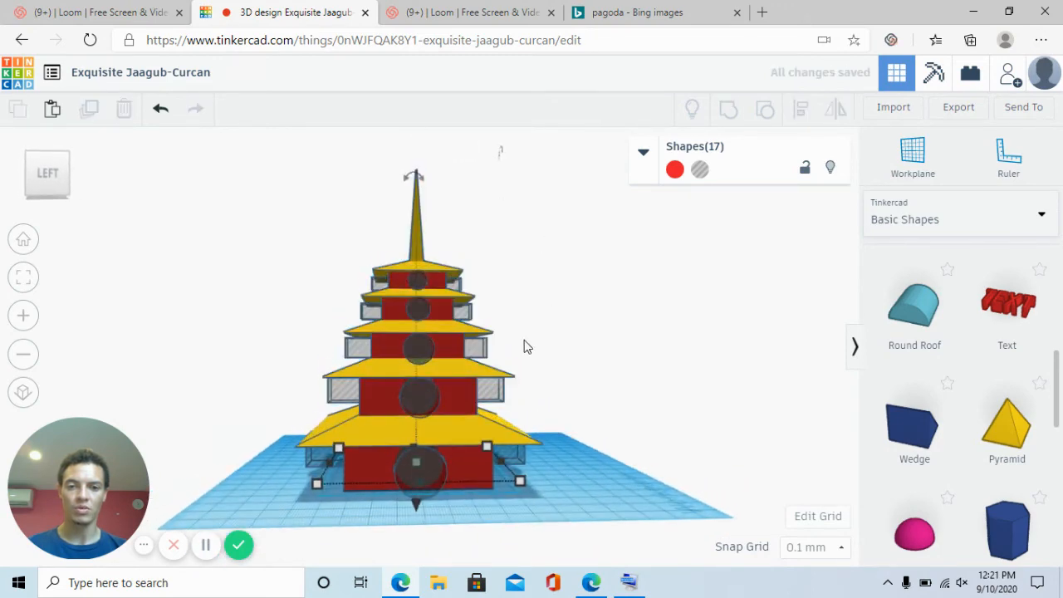
Select the top three storeys with their holes, roofs and the spire and raise them about 7.9 mm.
left_click_drag(525, 340, 301, 299)
left_click_drag(280, 171, 279, 173)
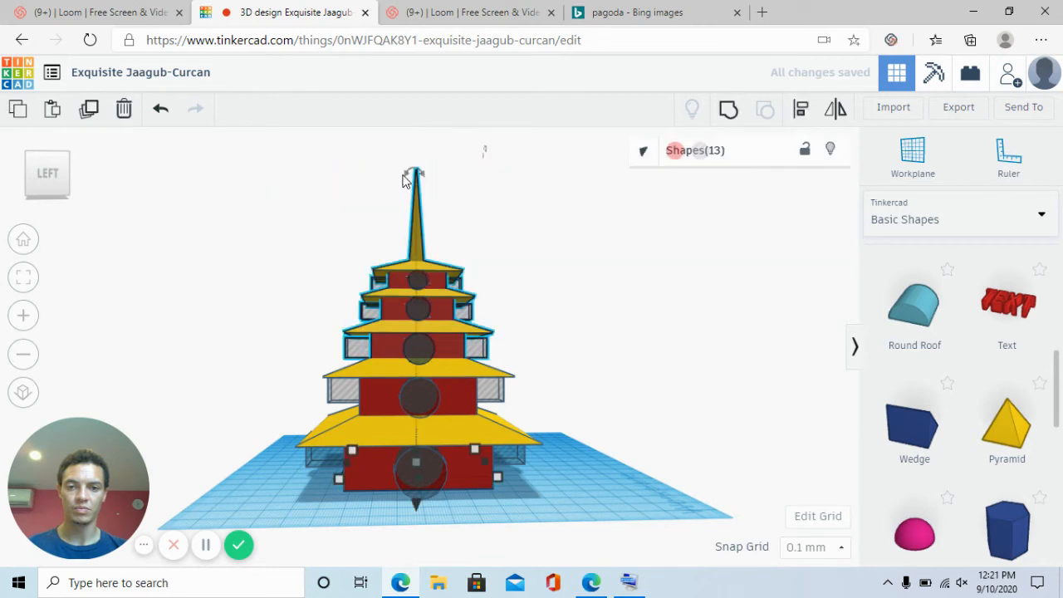
scroll(420, 179, "down", 2)
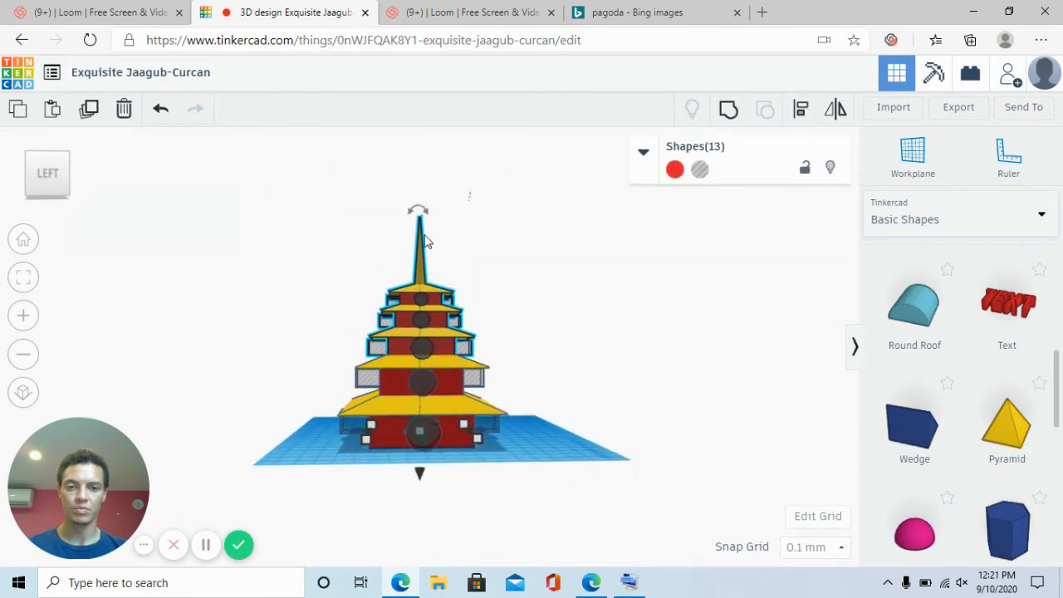
mouse_move(420, 482)
left_mouse_down()
mouse_move(421, 467)
mouse_move(420, 478)
left_mouse_up()
scroll(434, 356, "up", 5)
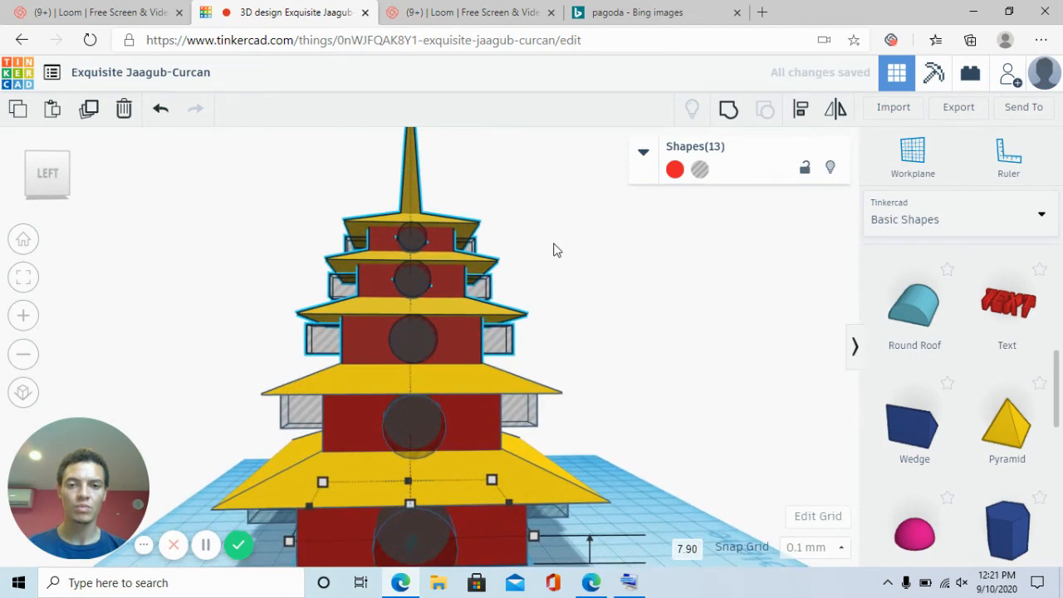
middle_click_drag(555, 243, 550, 295)
left_click(563, 328)
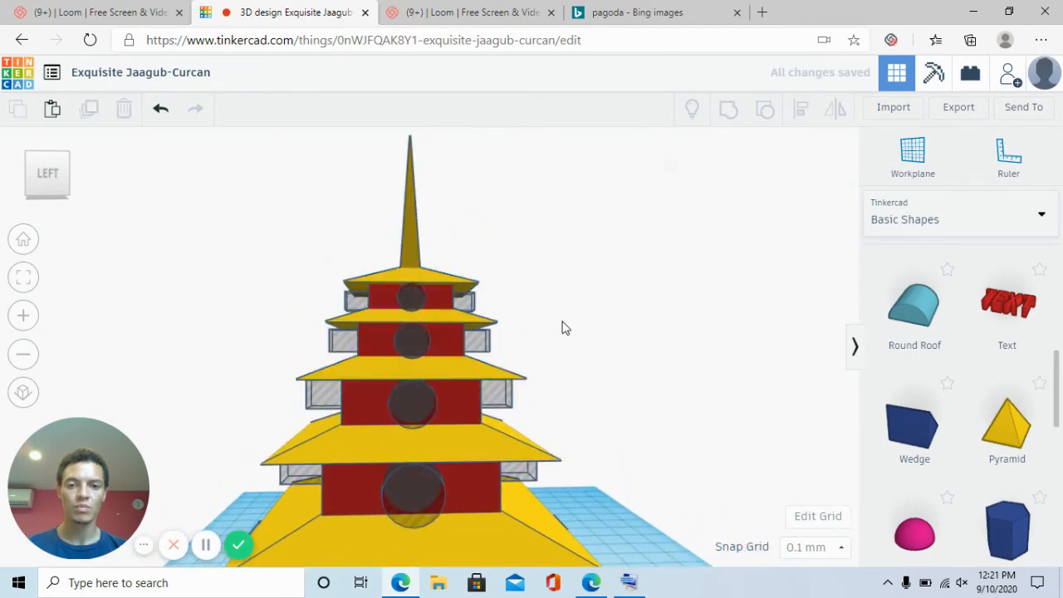
Group all the pagoda's shapes into one and examine how the round openings cut through the upper storeys.
scroll(449, 283, "down", 6)
left_click_drag(369, 251, 483, 472)
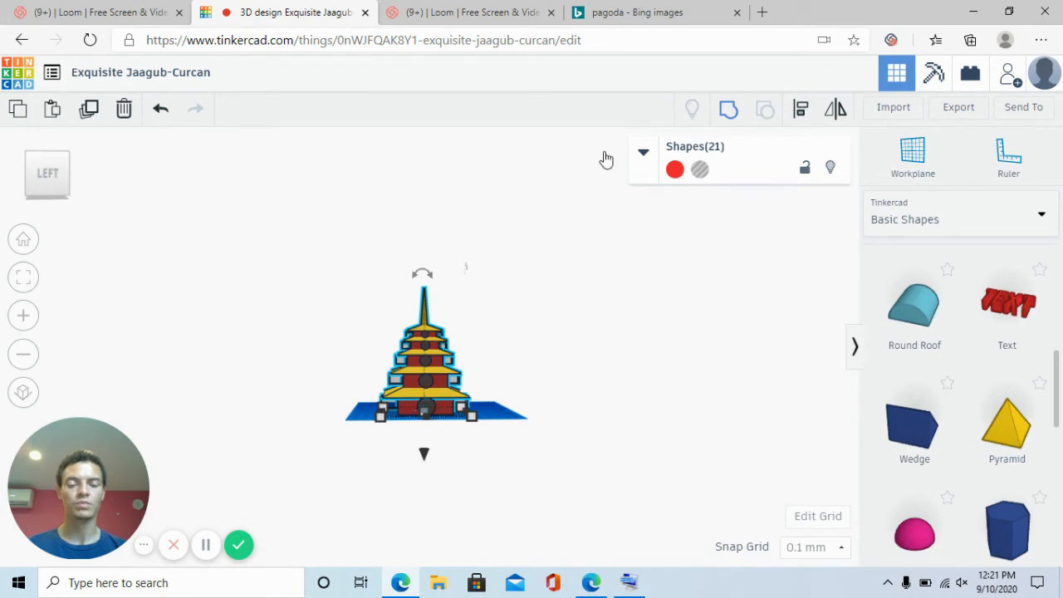
key("ctrl+g")
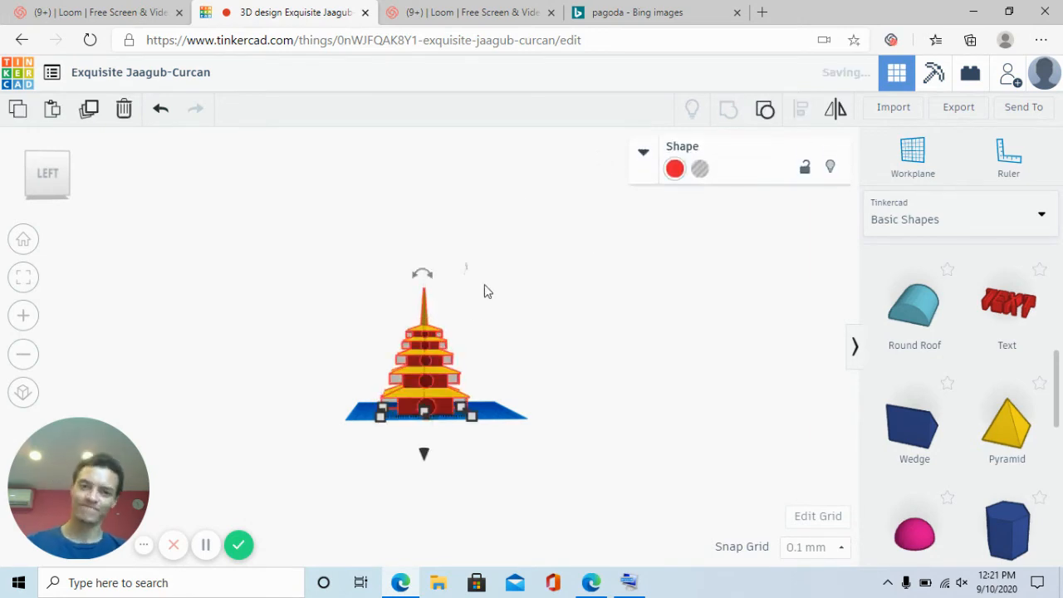
right_click_drag(499, 295, 432, 394)
scroll(432, 394, "up", 6)
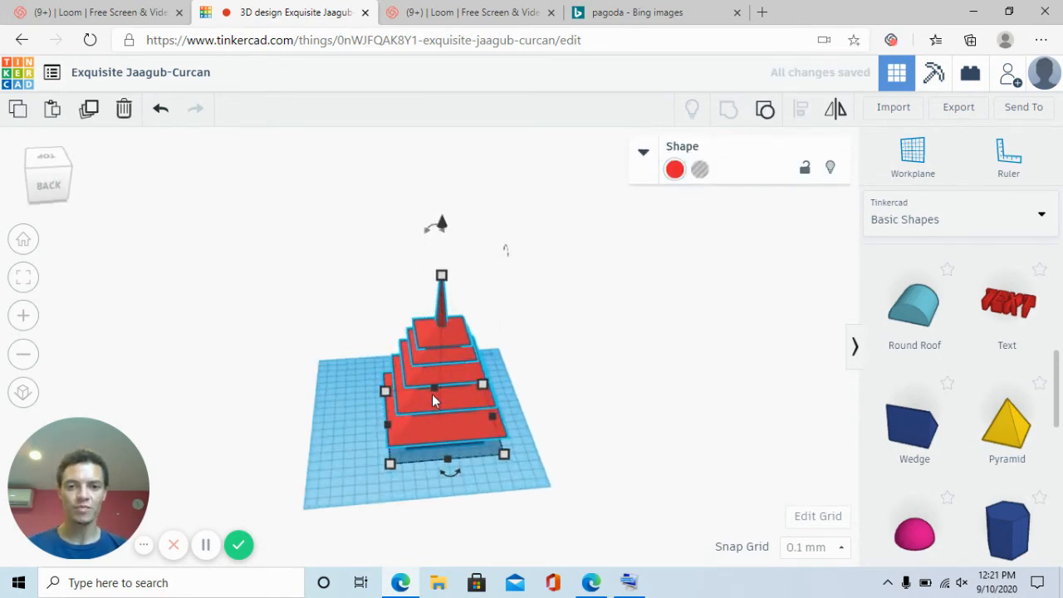
right_click_drag(221, 434, 453, 378)
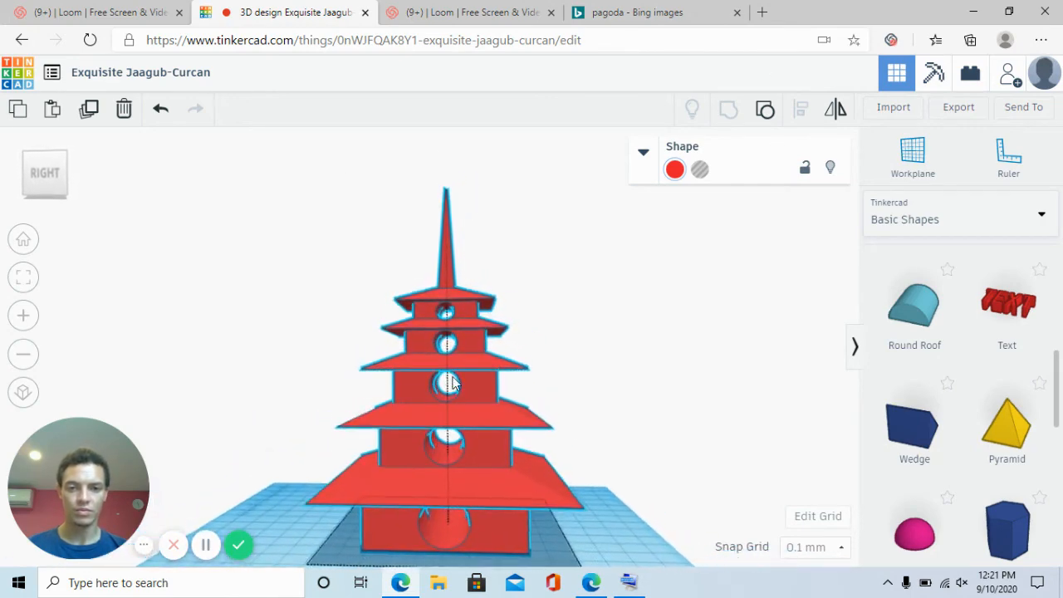
scroll(454, 380, "up", 5)
scroll(508, 381, "down", 5)
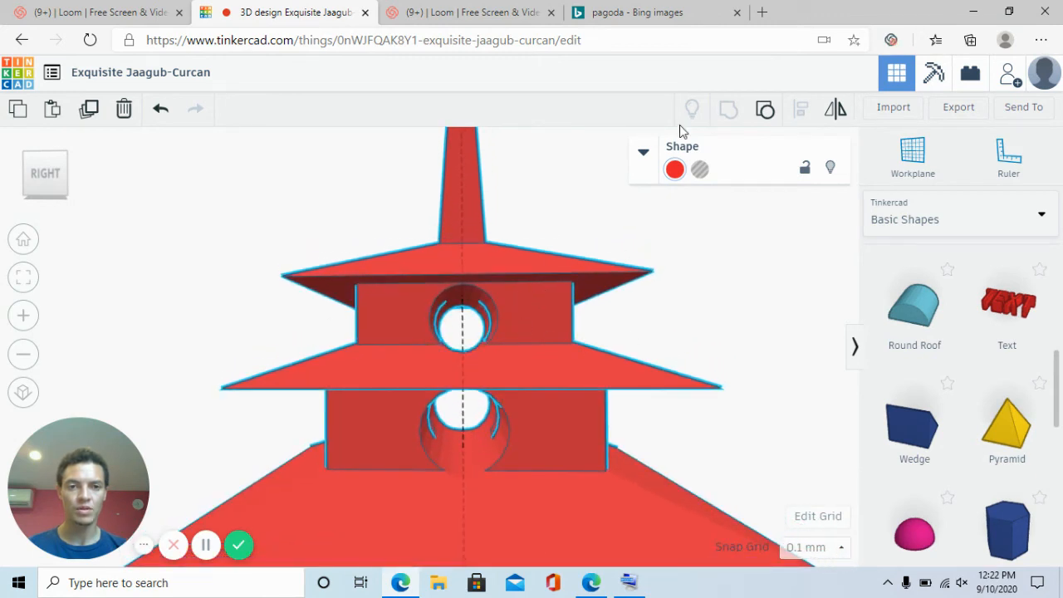
Ungroup the pagoda and select the shapes of its top two storeys, including their holes, roofs and the spire.
left_click(764, 109)
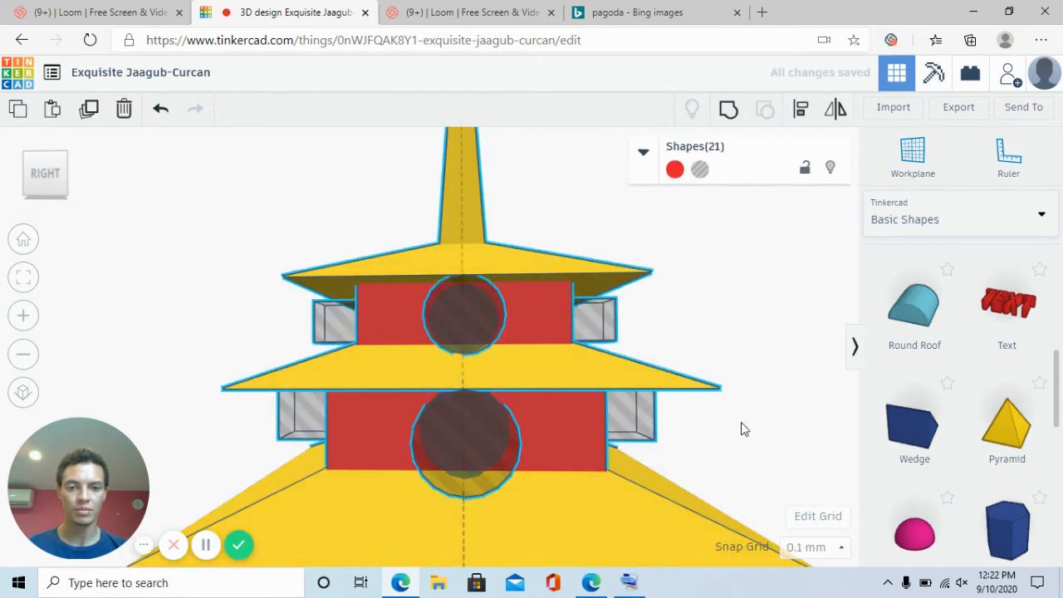
left_click_drag(328, 292, 225, 158)
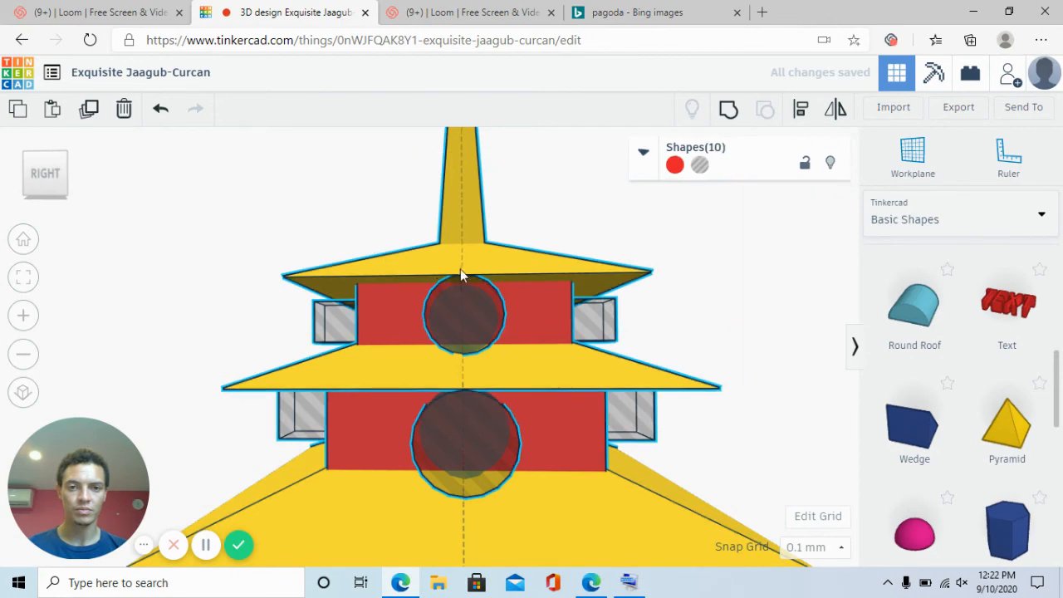
scroll(462, 269, "down", 2)
scroll(461, 269, "down", 3)
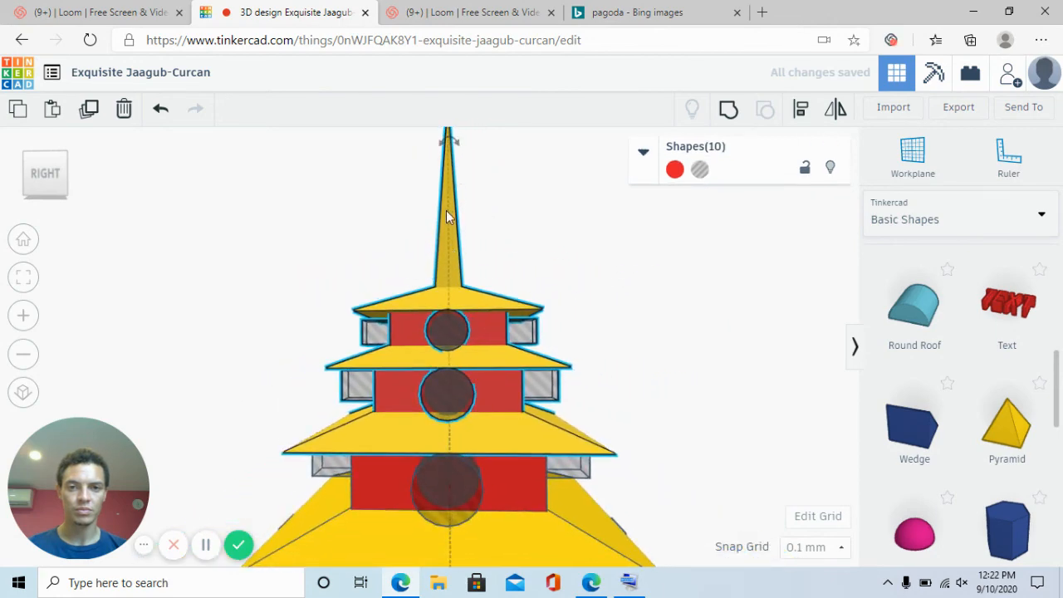
scroll(446, 211, "down", 1)
scroll(447, 211, "down", 3)
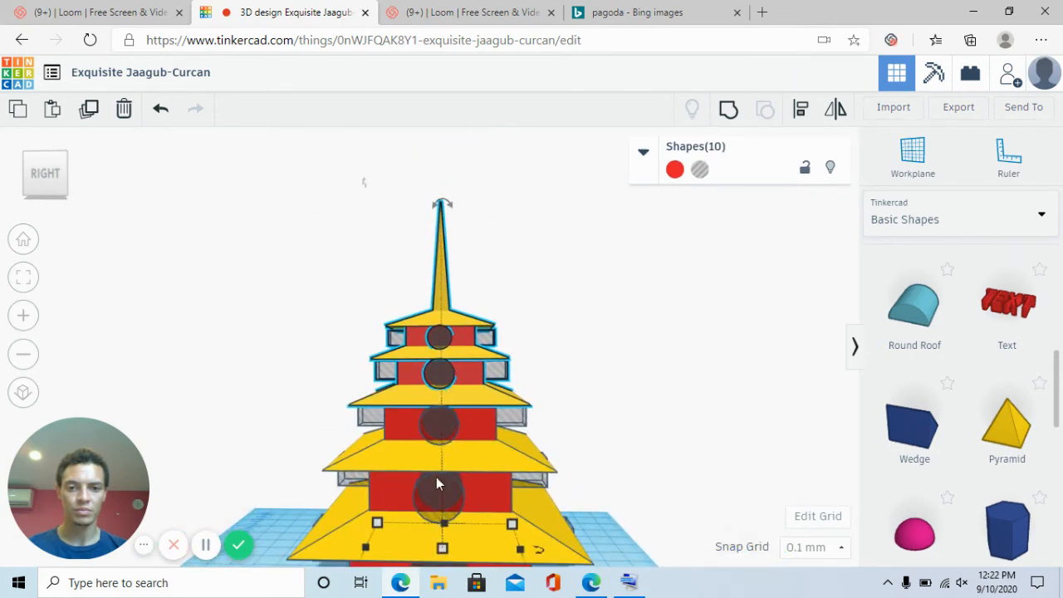
scroll(444, 510, "down", 3)
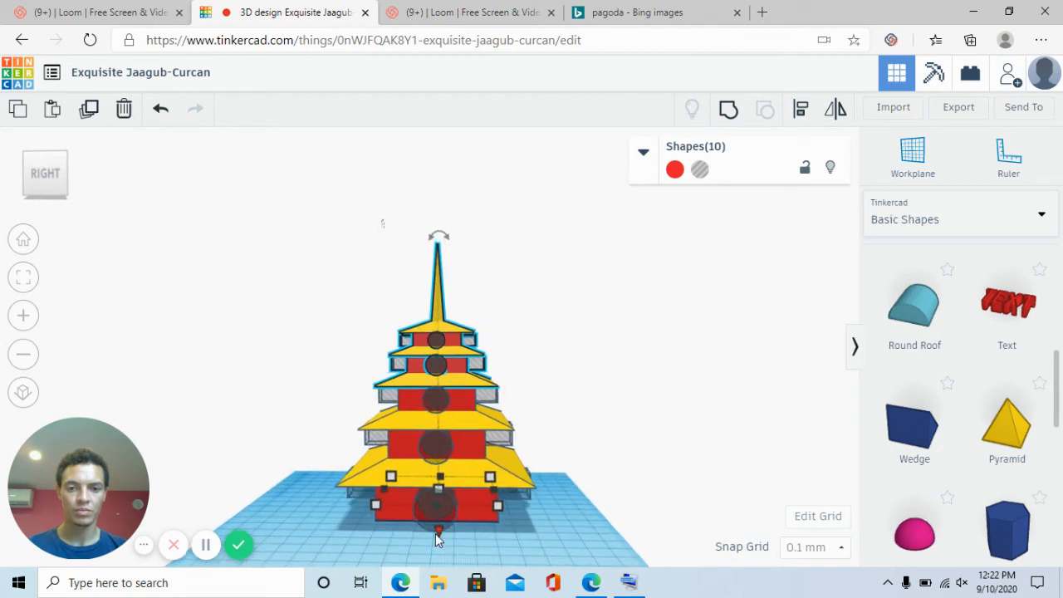
Remove the middle storey's roof from the selection and raise the top two storeys with their holes, roofs and spire 1.3 mm.
left_click_drag(435, 533, 441, 536)
key("ctrl+z")
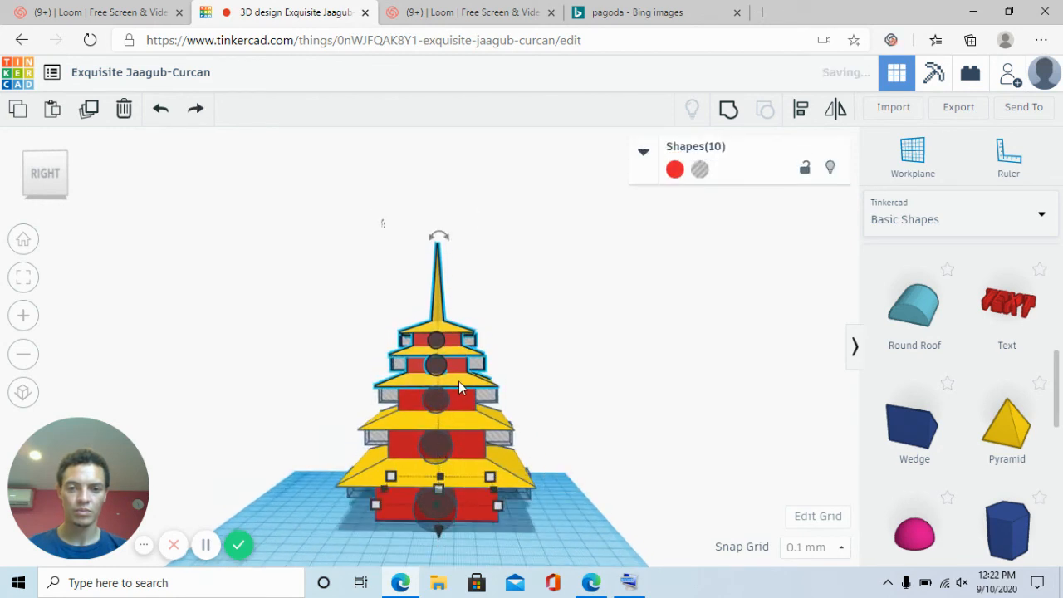
left_click(458, 382, "shift")
left_click_drag(440, 537, 440, 537)
scroll(445, 462, "up", 6)
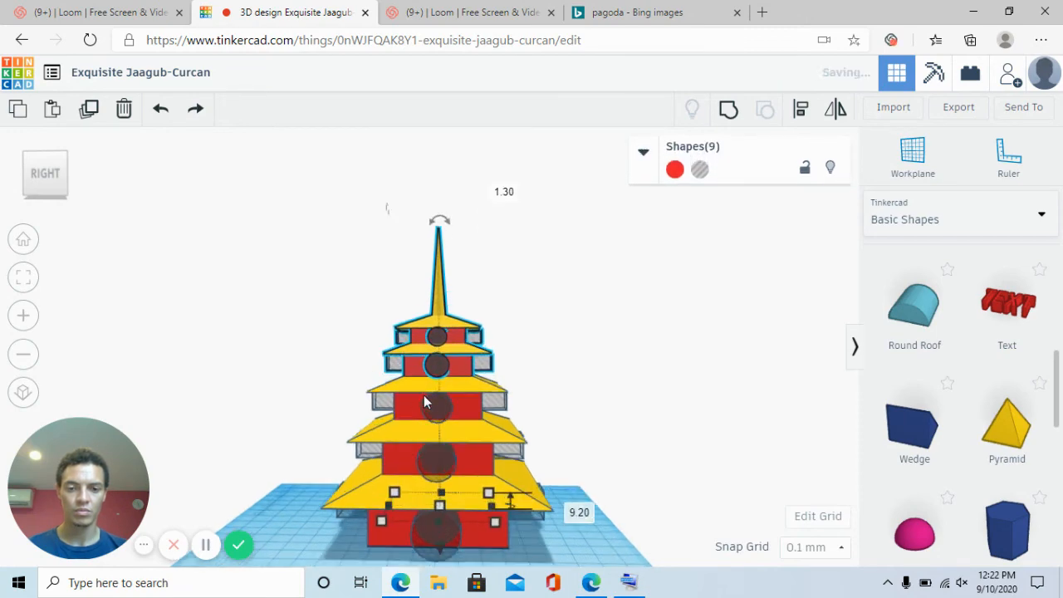
right_click_drag(468, 455, 583, 455)
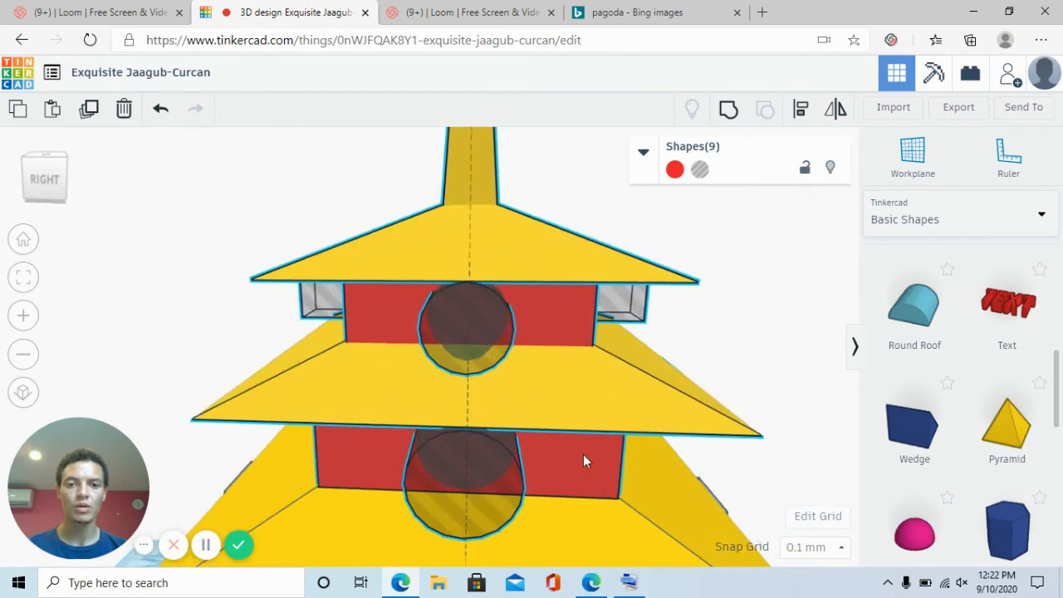
Select only the top storey with its holes, roof and spire, and raise it 1.2 mm.
left_click(703, 322)
scroll(723, 314, "down", 3)
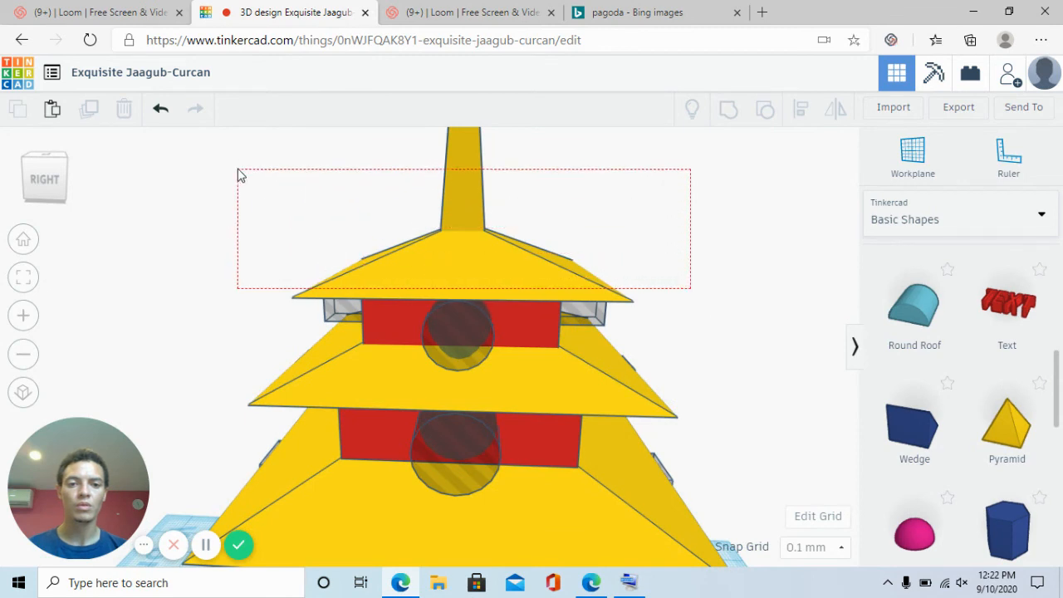
left_click_drag(238, 174, 225, 141)
scroll(457, 266, "down", 5)
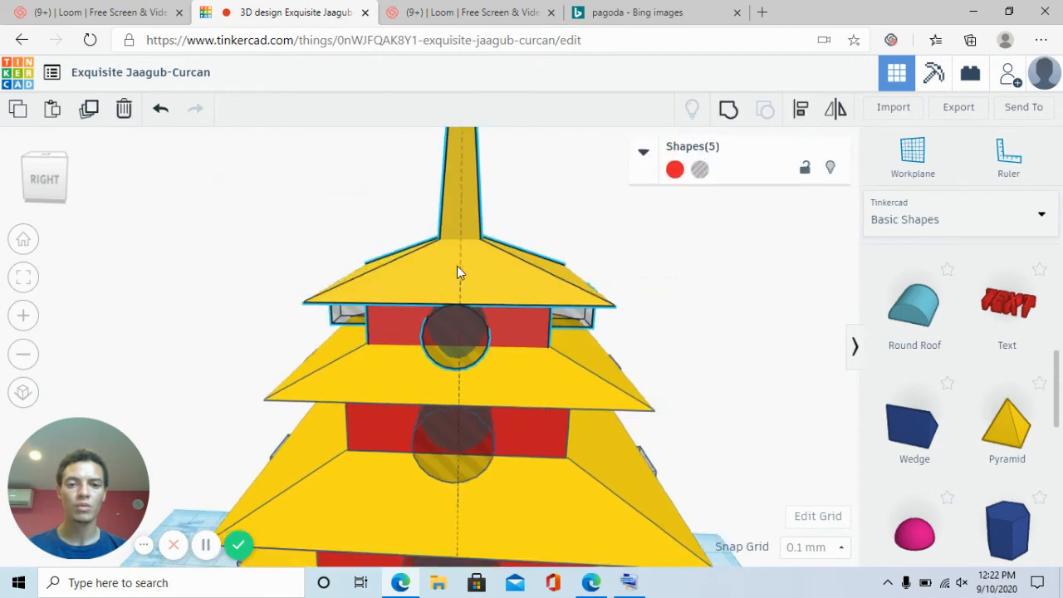
scroll(461, 265, "down", 3)
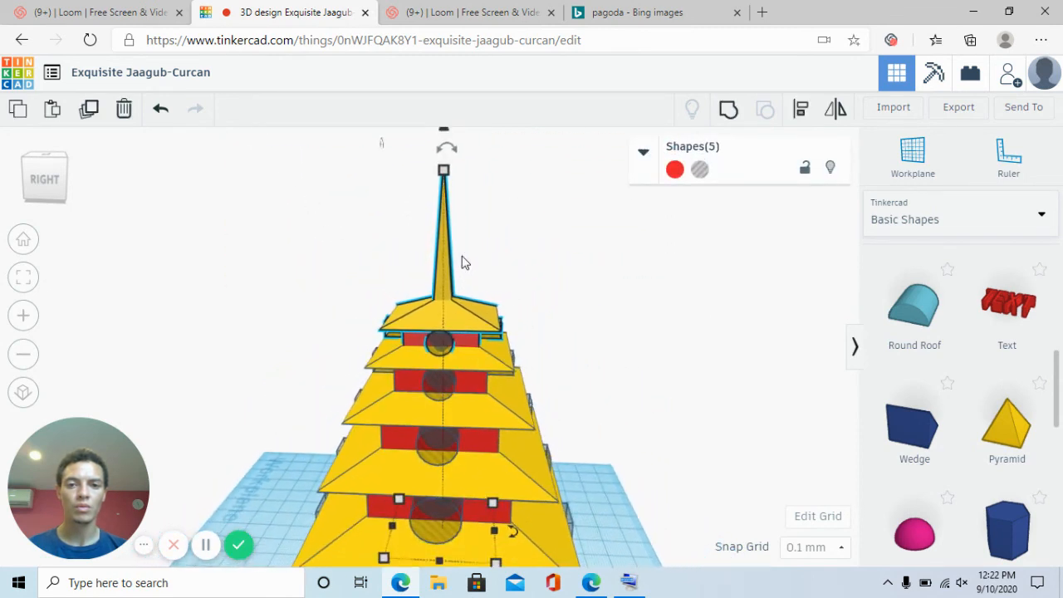
left_click_drag(441, 164, 442, 163)
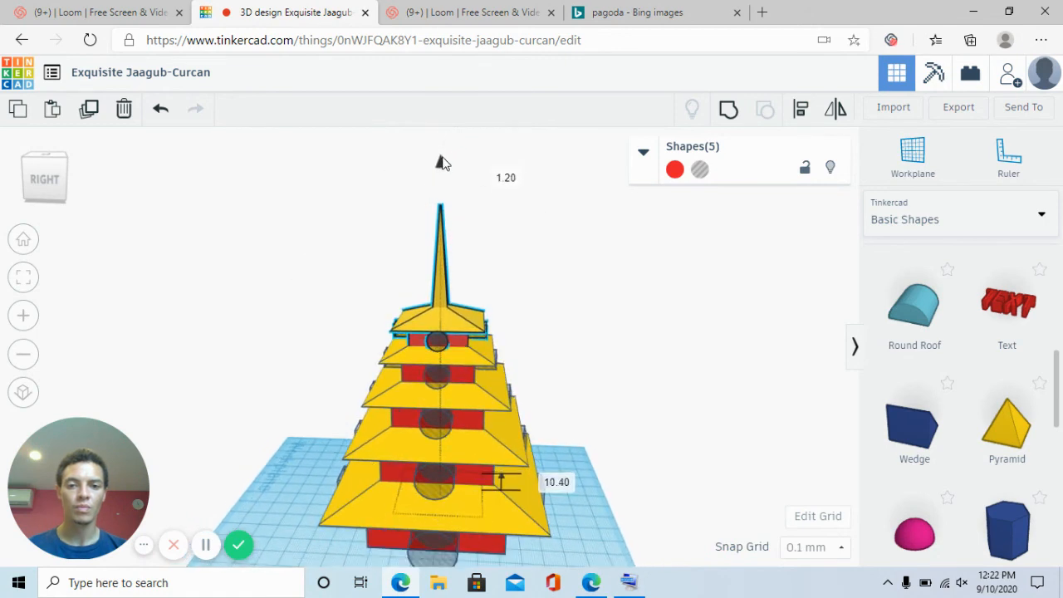
right_click_drag(528, 304, 536, 267)
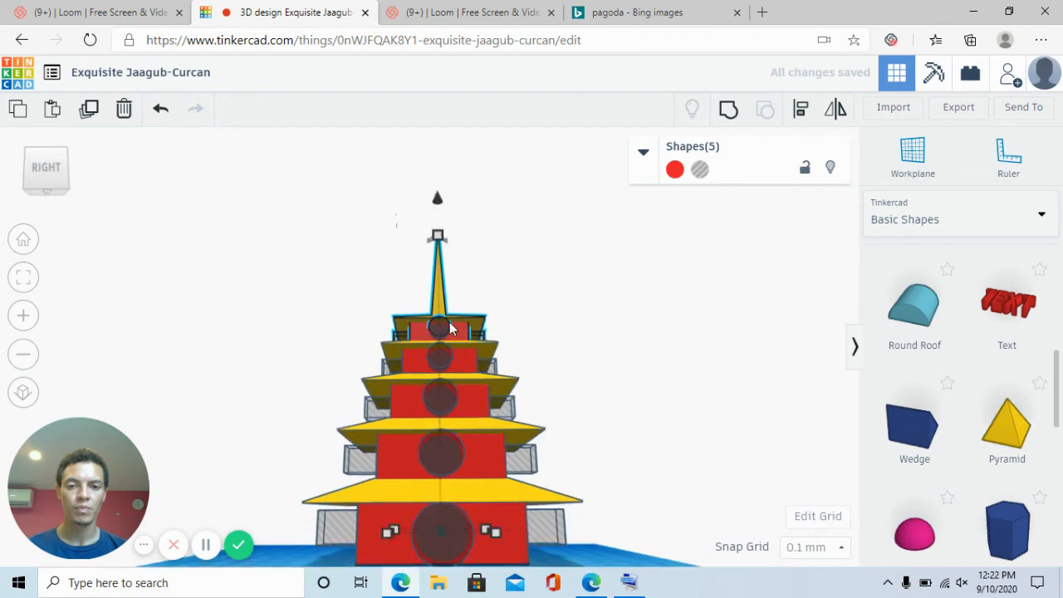
scroll(444, 330, "up", 3)
scroll(518, 307, "up", 3)
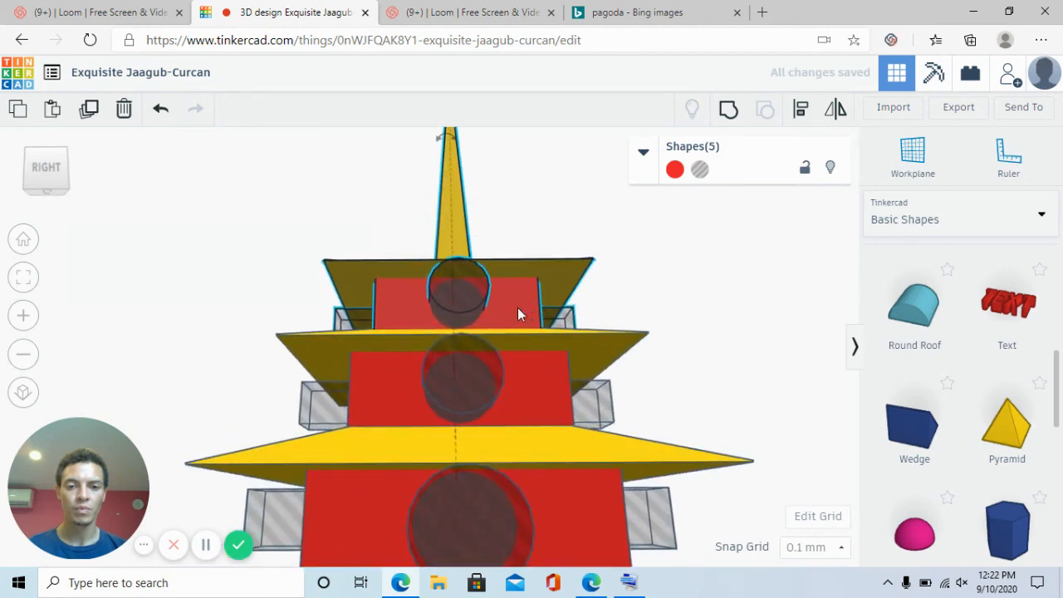
right_click_drag(515, 289, 507, 324)
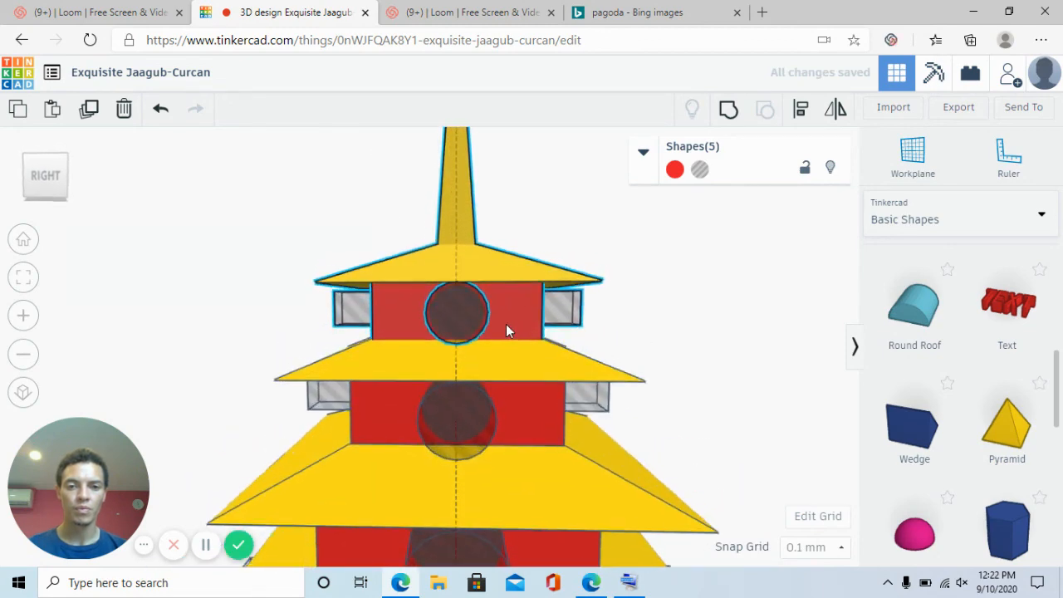
Select every shape of the pagoda and group them into a single object.
key("f")
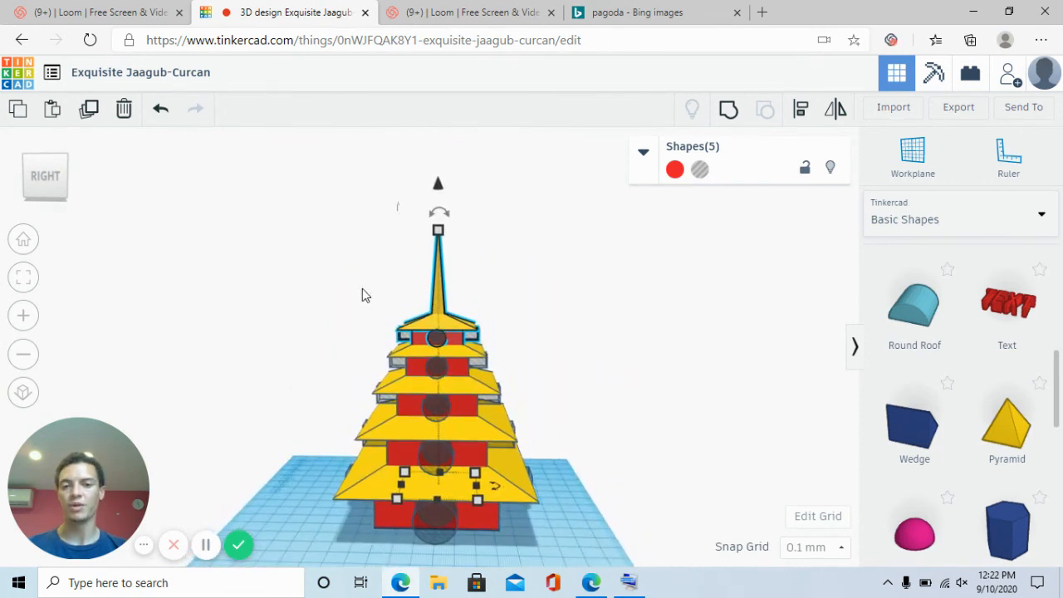
left_click_drag(604, 587, 637, 581)
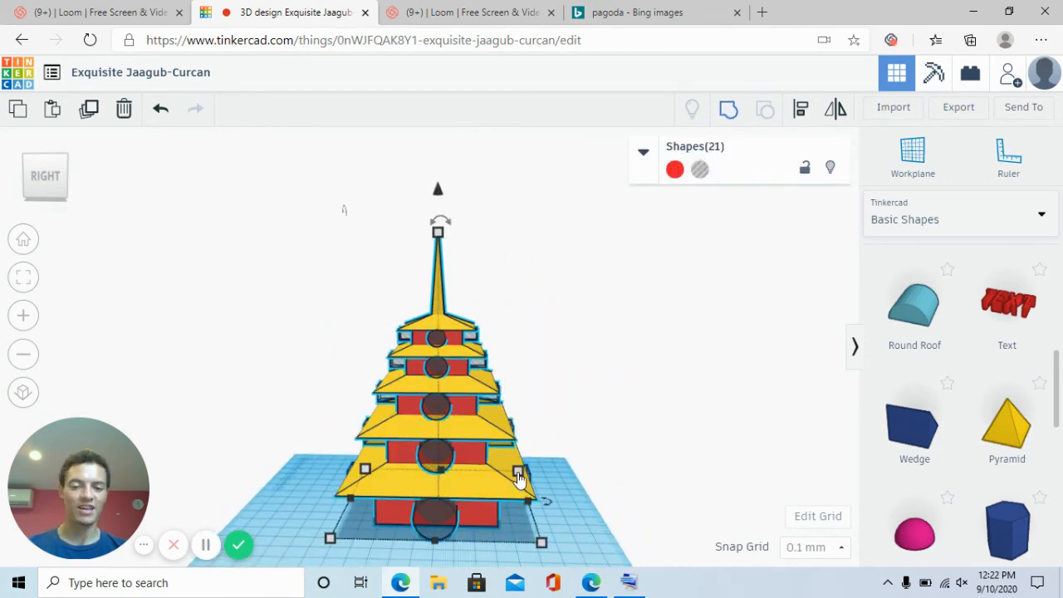
key("ctrl+g")
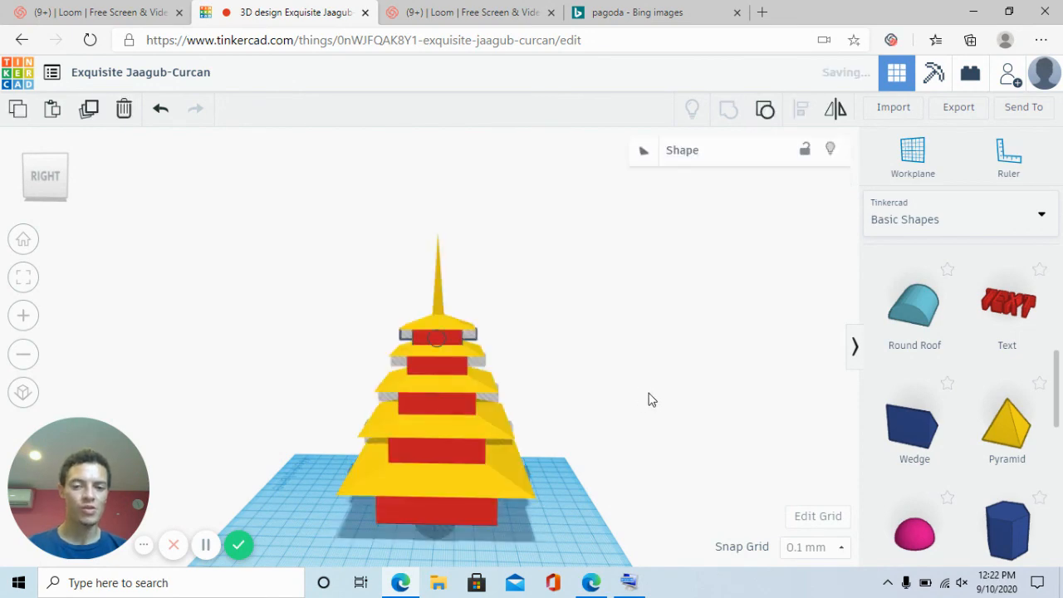
right_click_drag(609, 381, 219, 238)
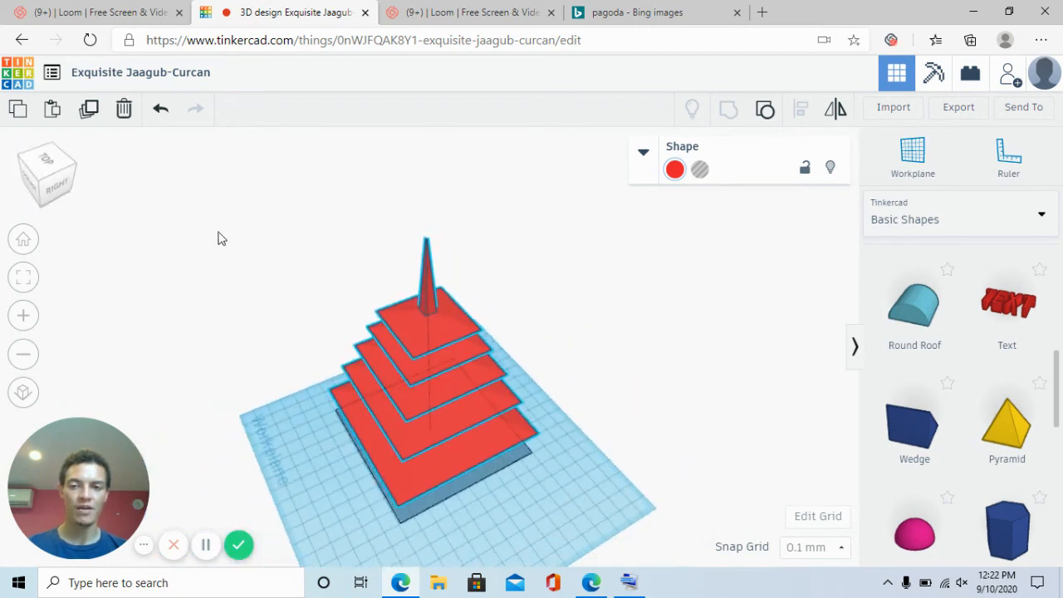
Replace the design's title with new text starting with "Reakl".
left_click(152, 72)
type("Reakl")
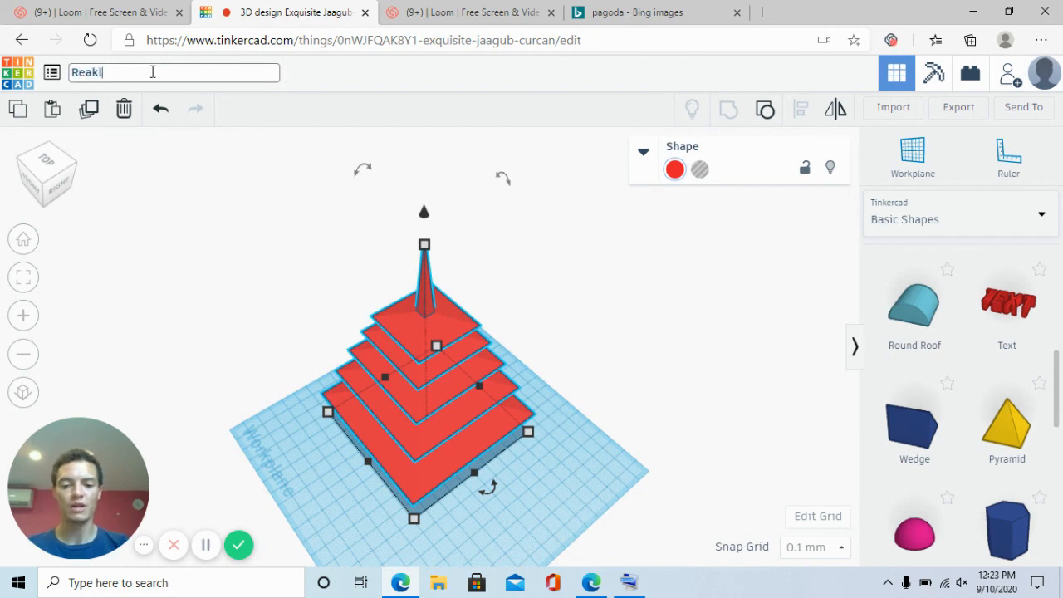